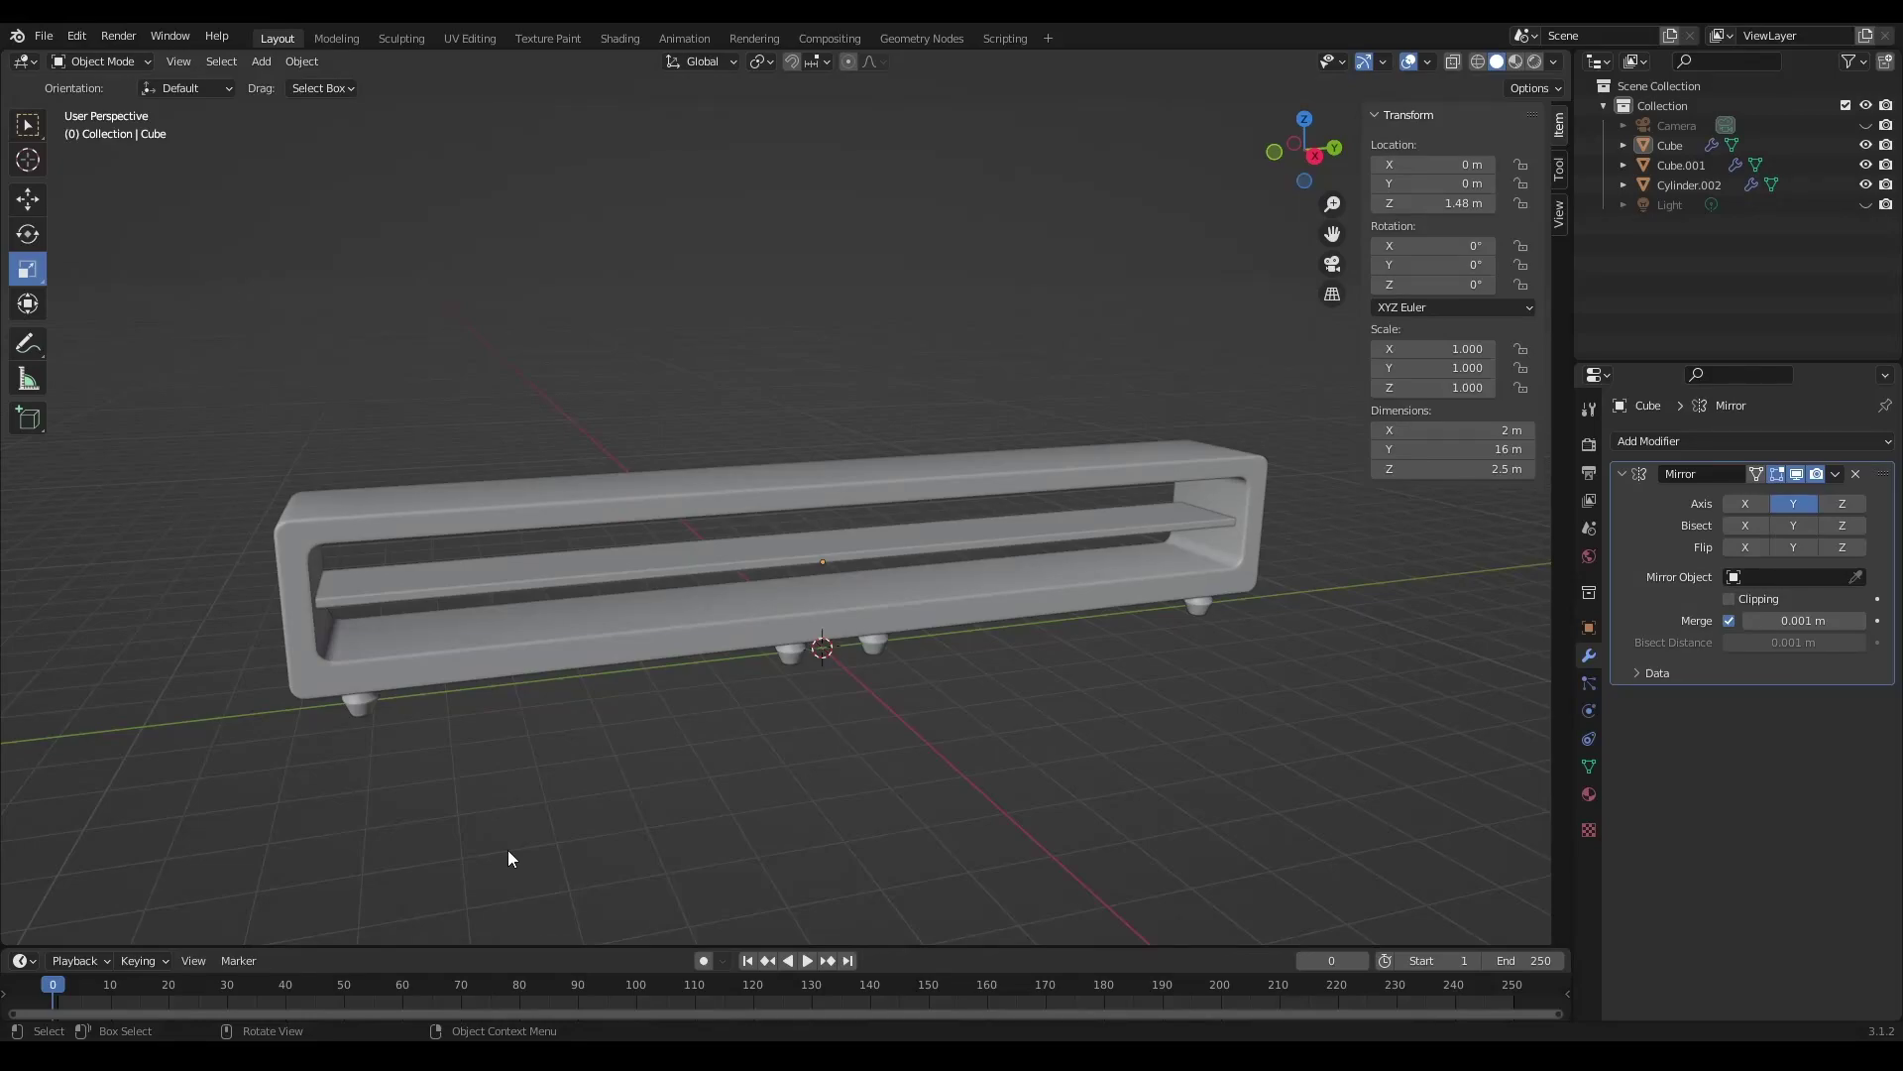
Step: In Edit Mode, select an edge loop on the shelf's top rail, Vertex Slide it and confirm
key(Tab)
scroll(486, 534, up, 3)
scroll(506, 532, up, 2)
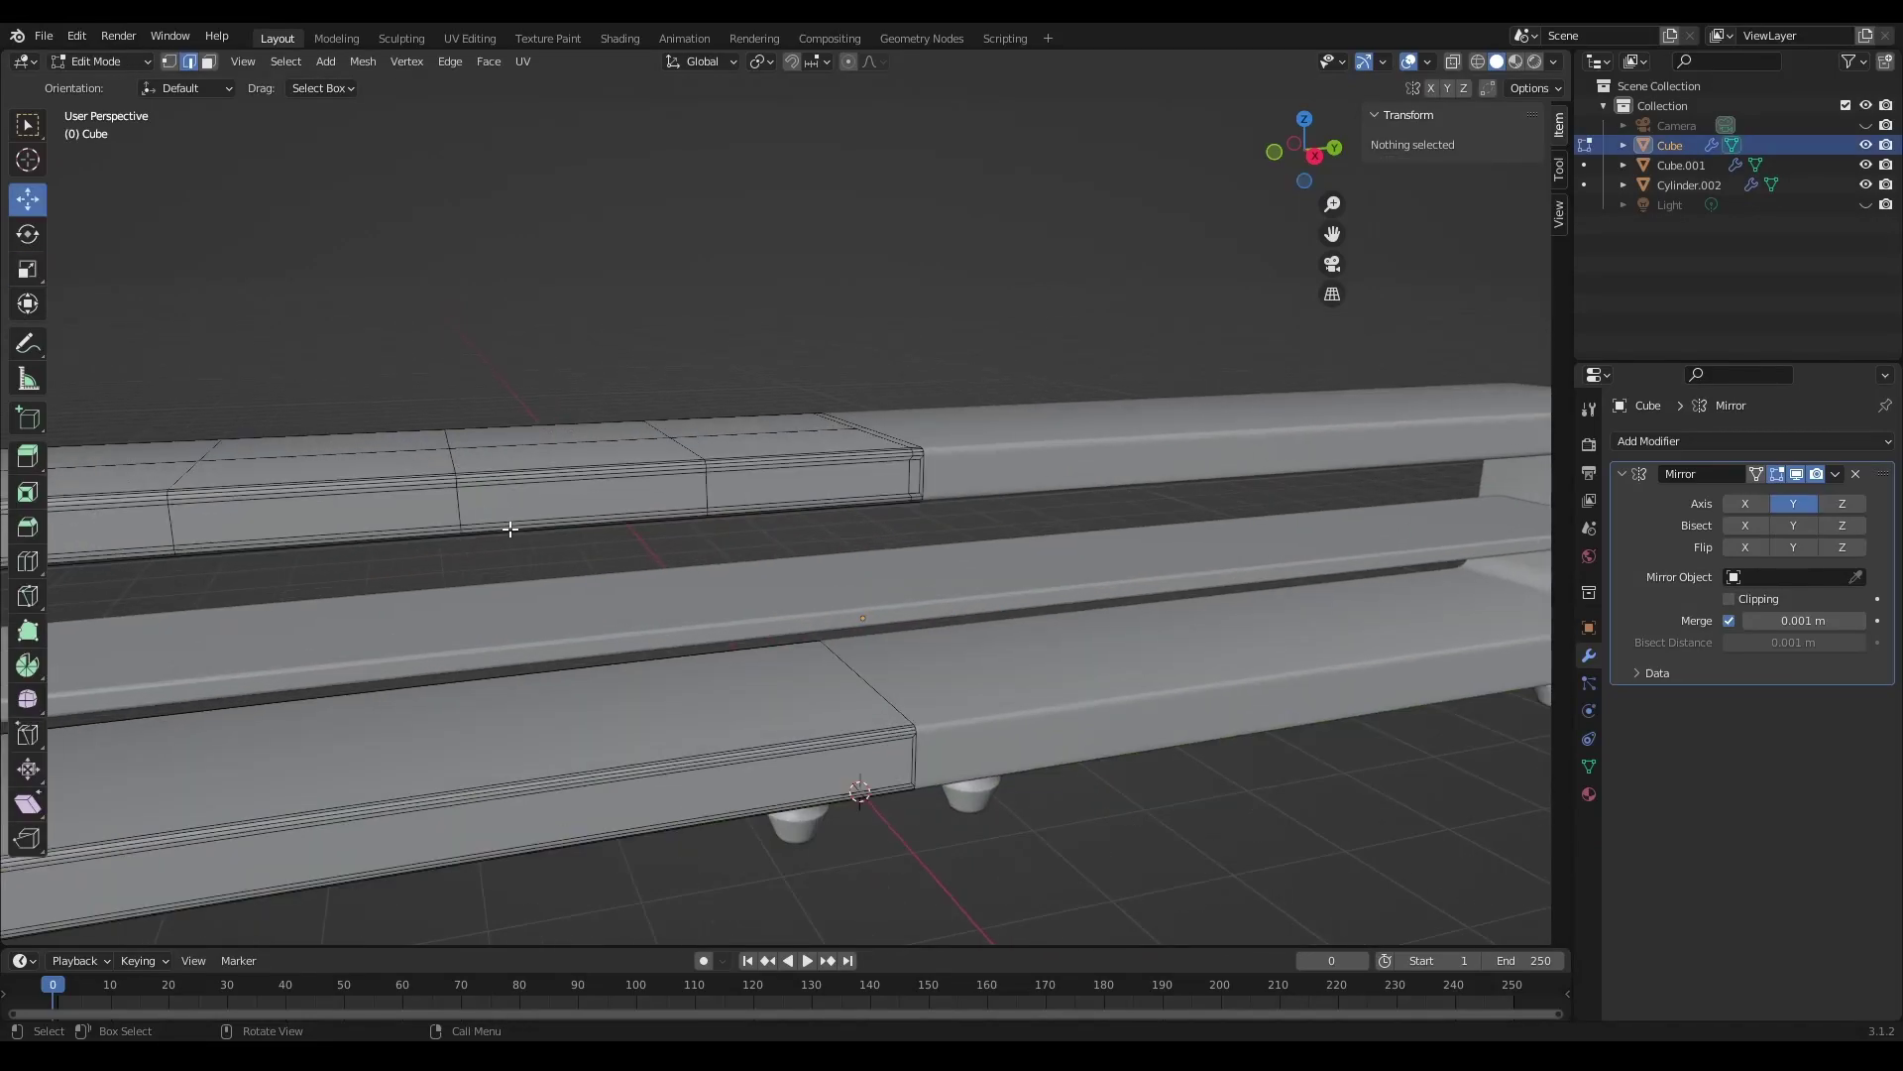
mouse_move(564, 572)
middle_down()
mouse_move(903, 642)
mouse_move(754, 688)
middle_up()
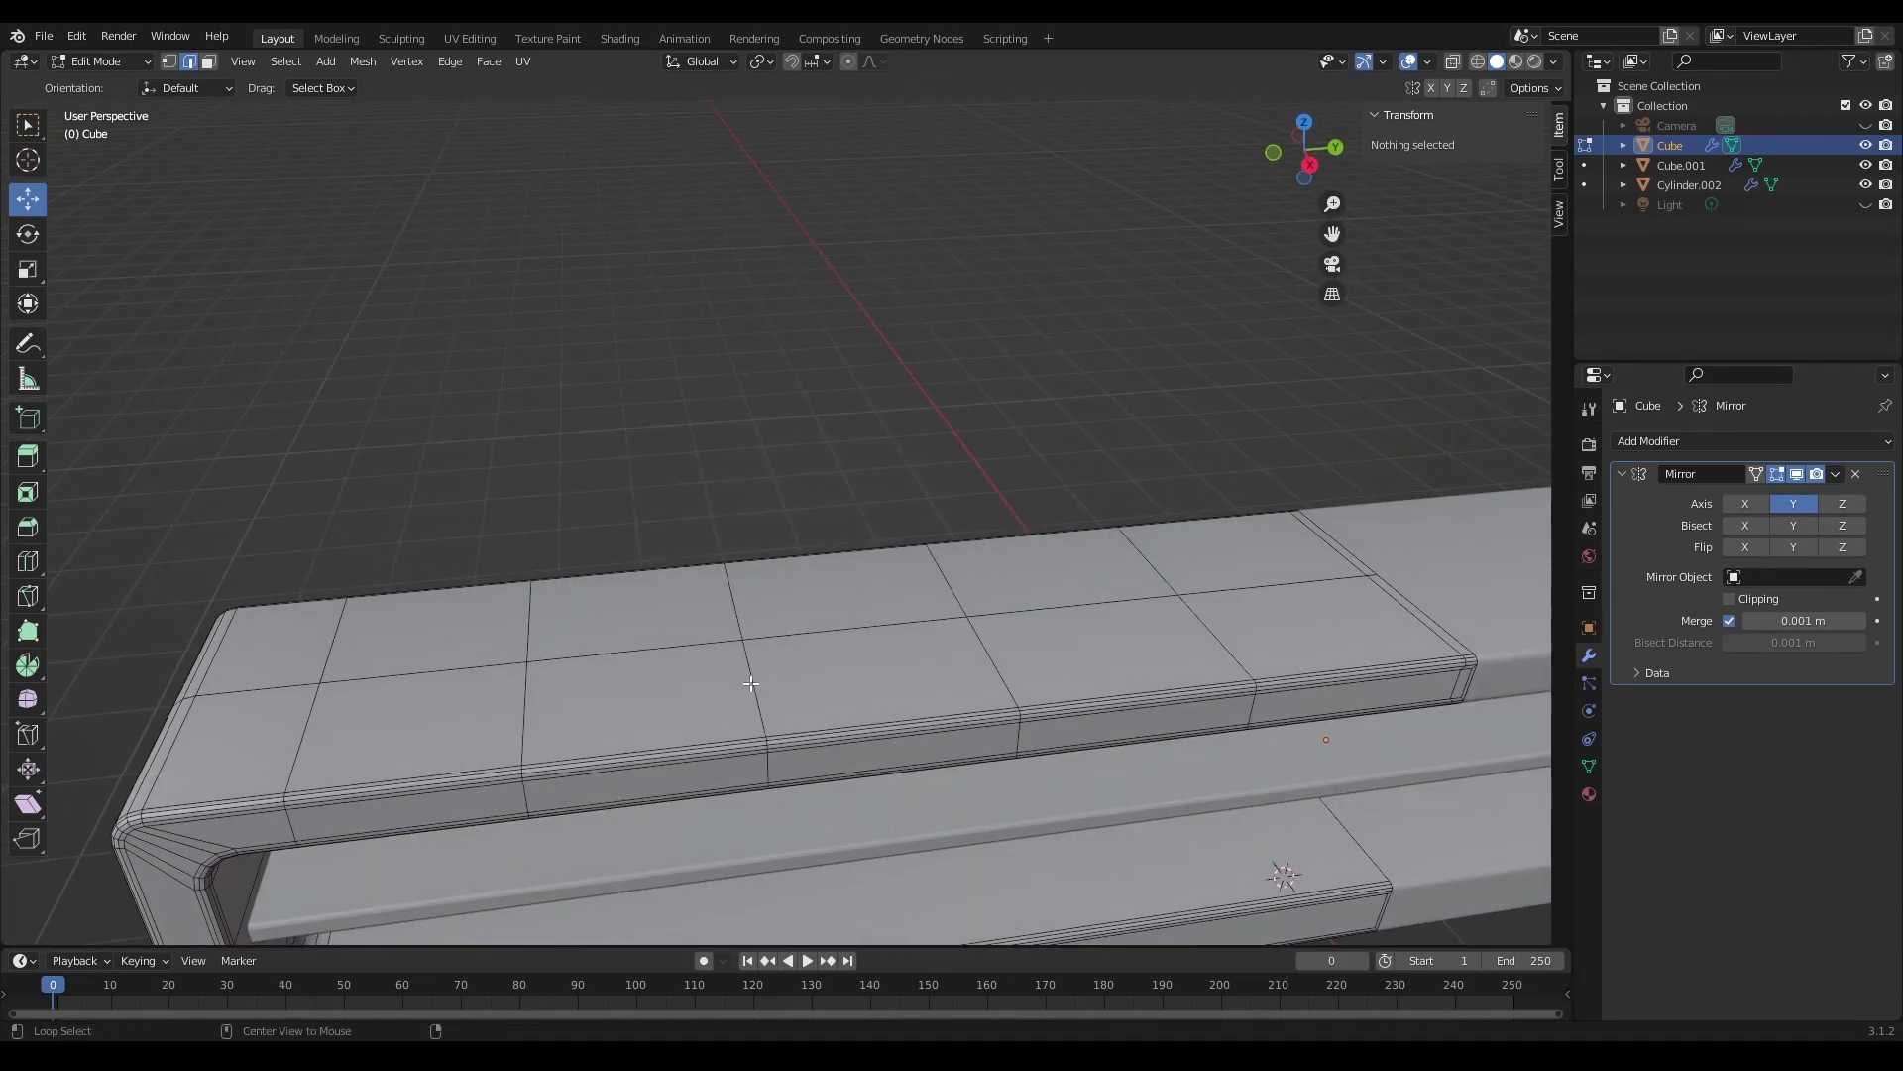
alt+click(750, 683)
key(shift+v)
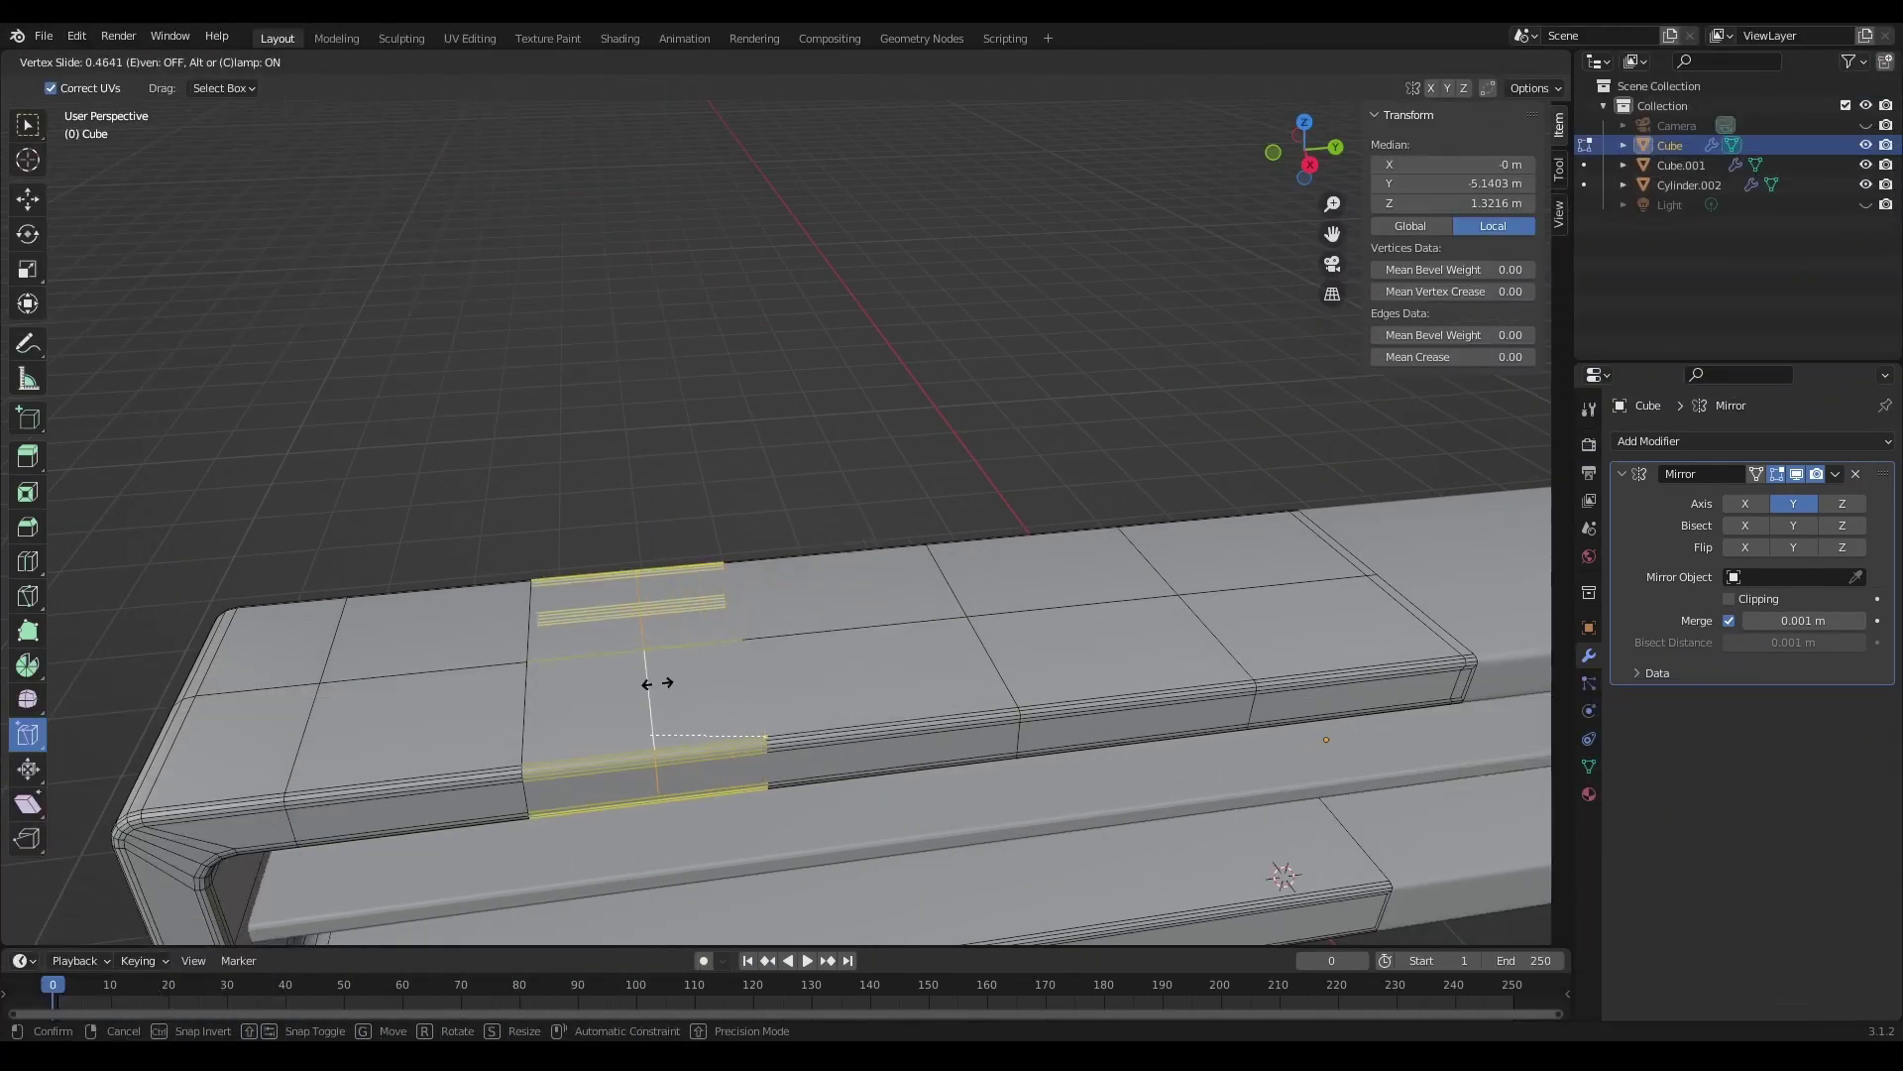
click(644, 672)
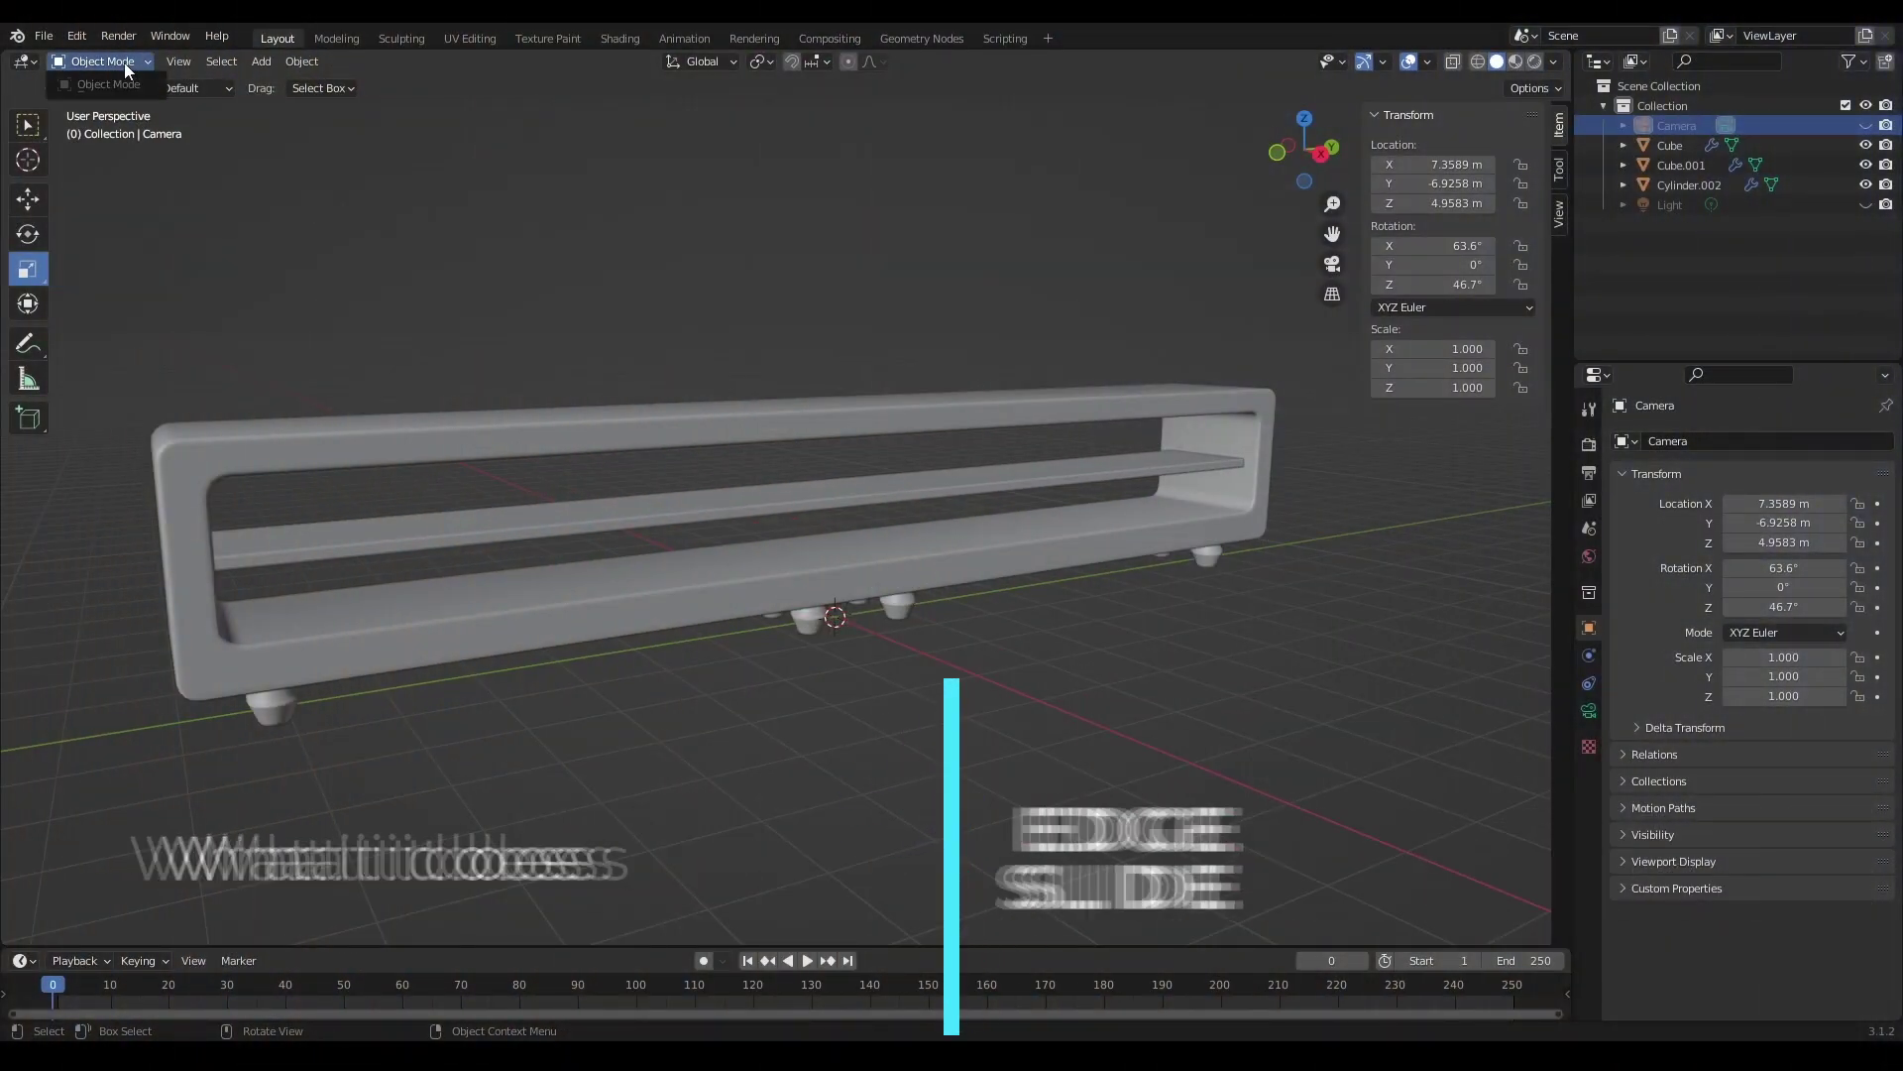
Step: Select the Cube shelf, switch to Edit Mode from the mode dropdown, and zoom toward it
click(499, 421)
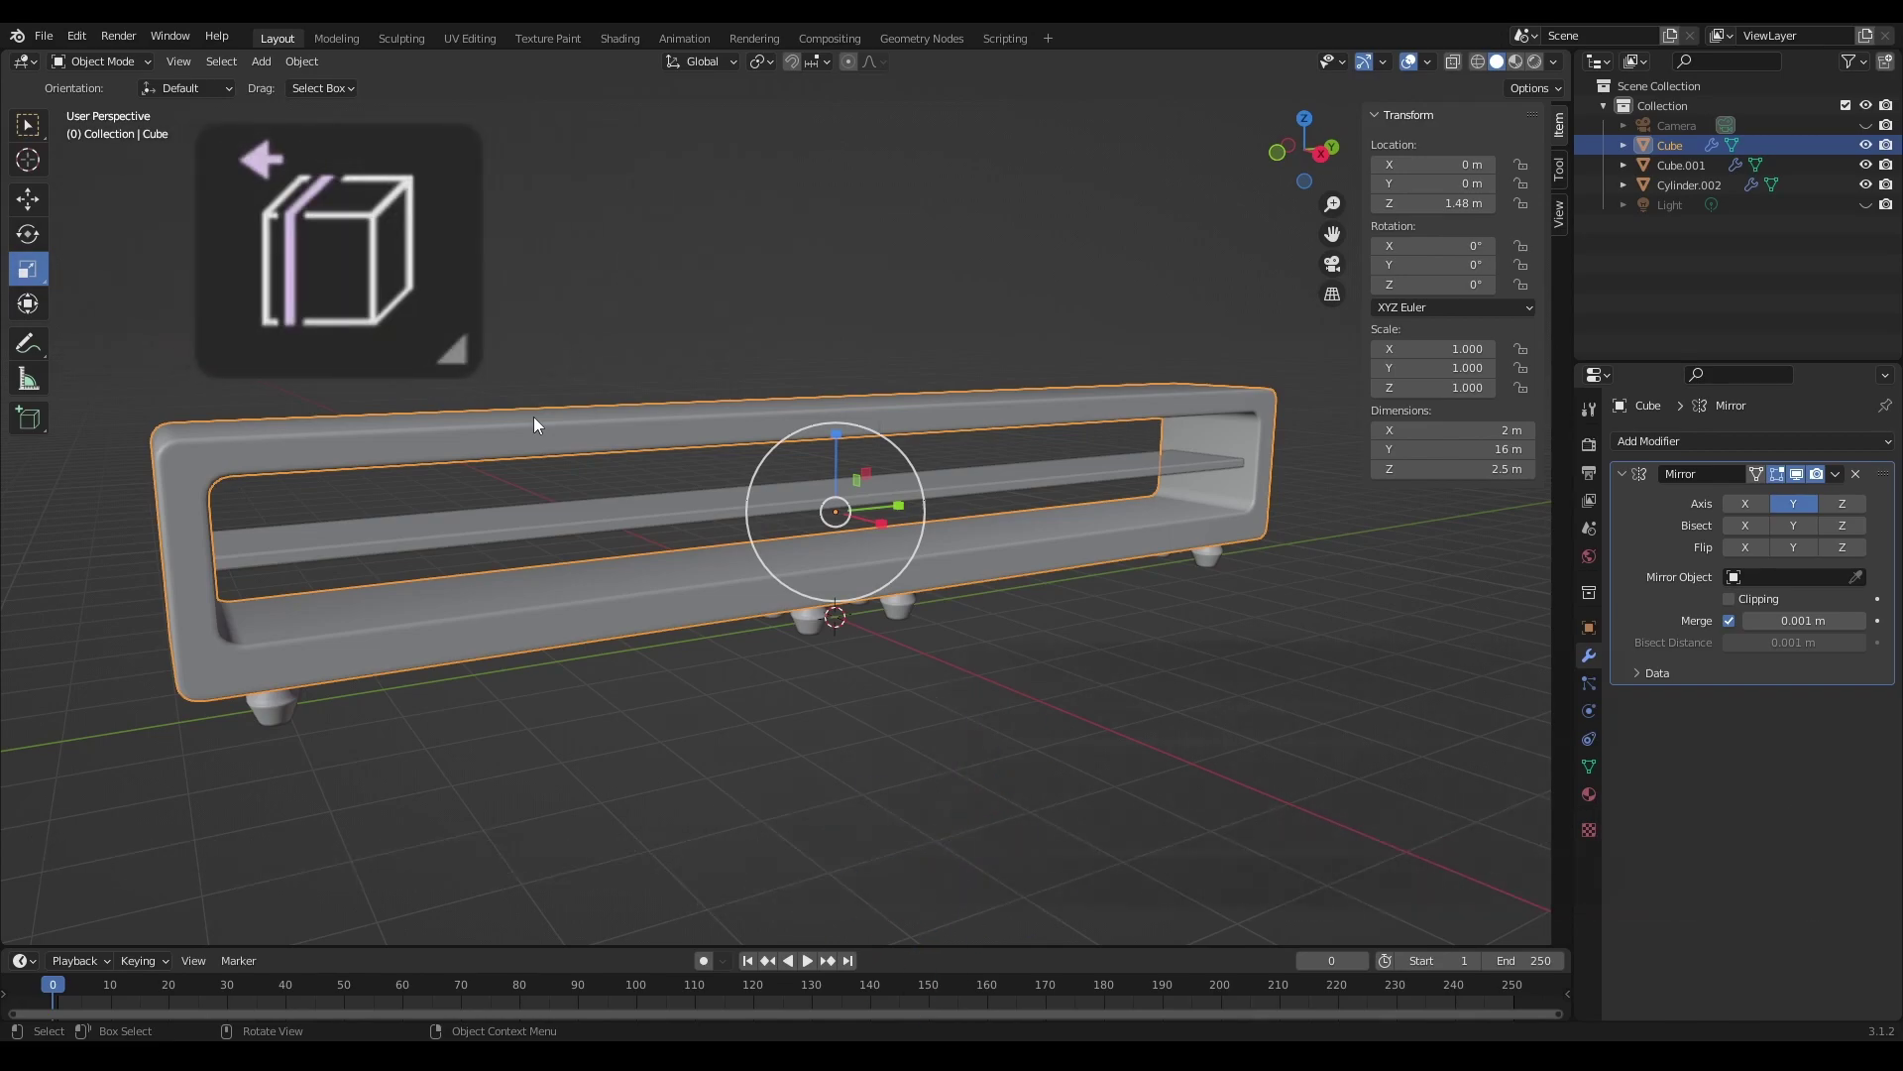
click(105, 62)
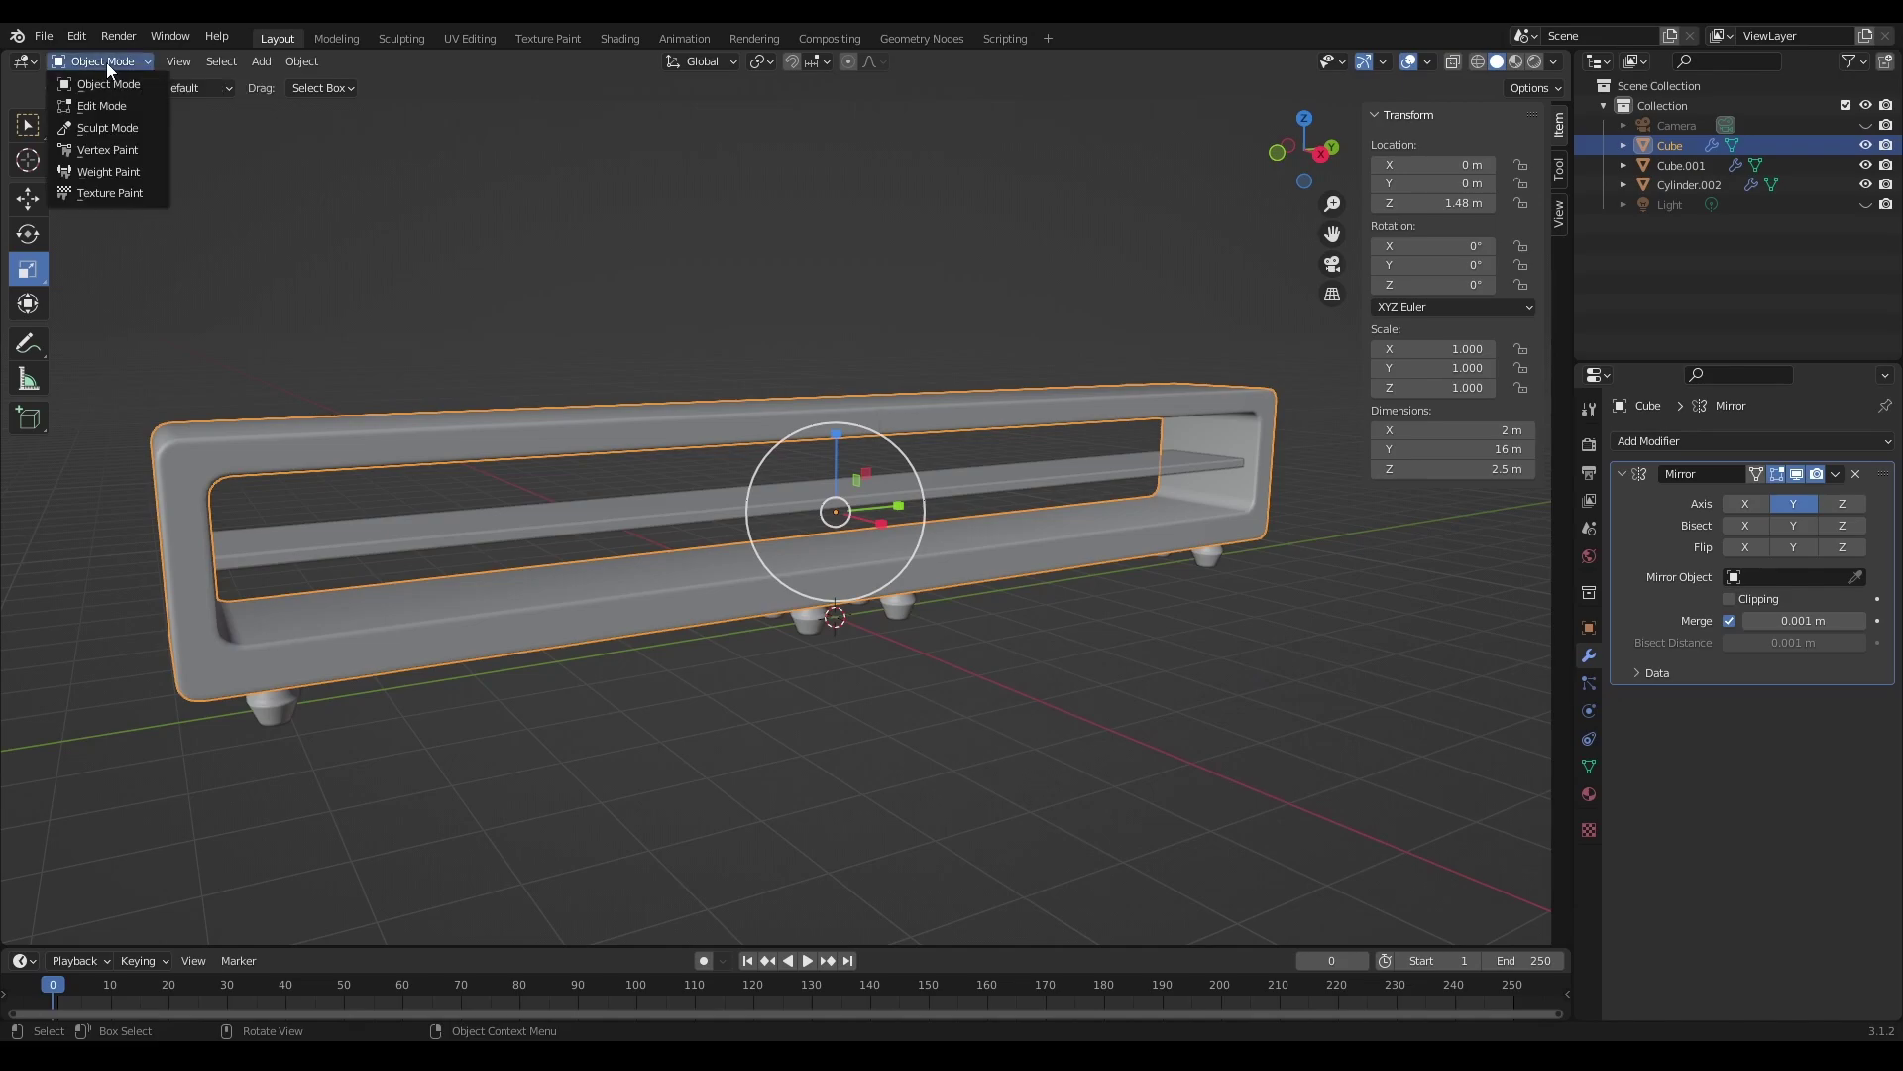
click(107, 103)
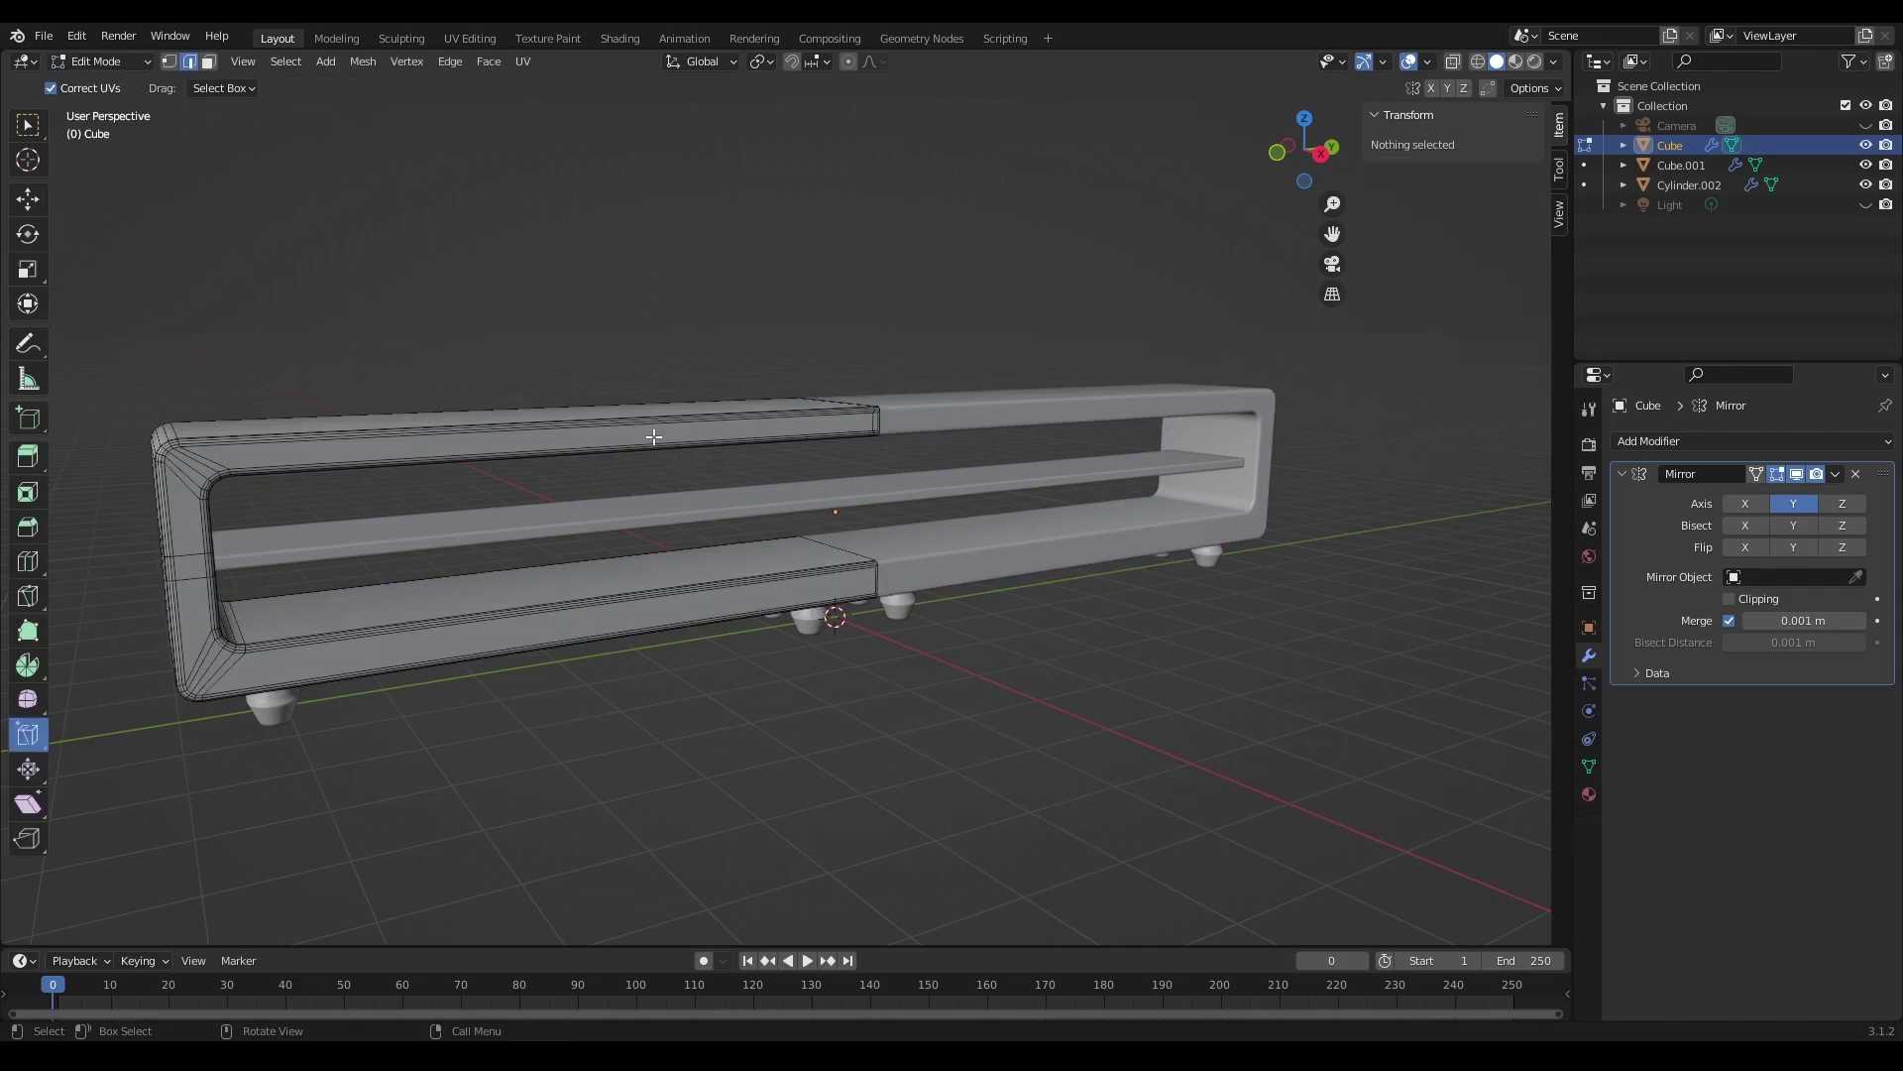
mouse_move(557, 468)
middle_down()
mouse_move(515, 481)
mouse_move(511, 519)
mouse_move(578, 552)
middle_up()
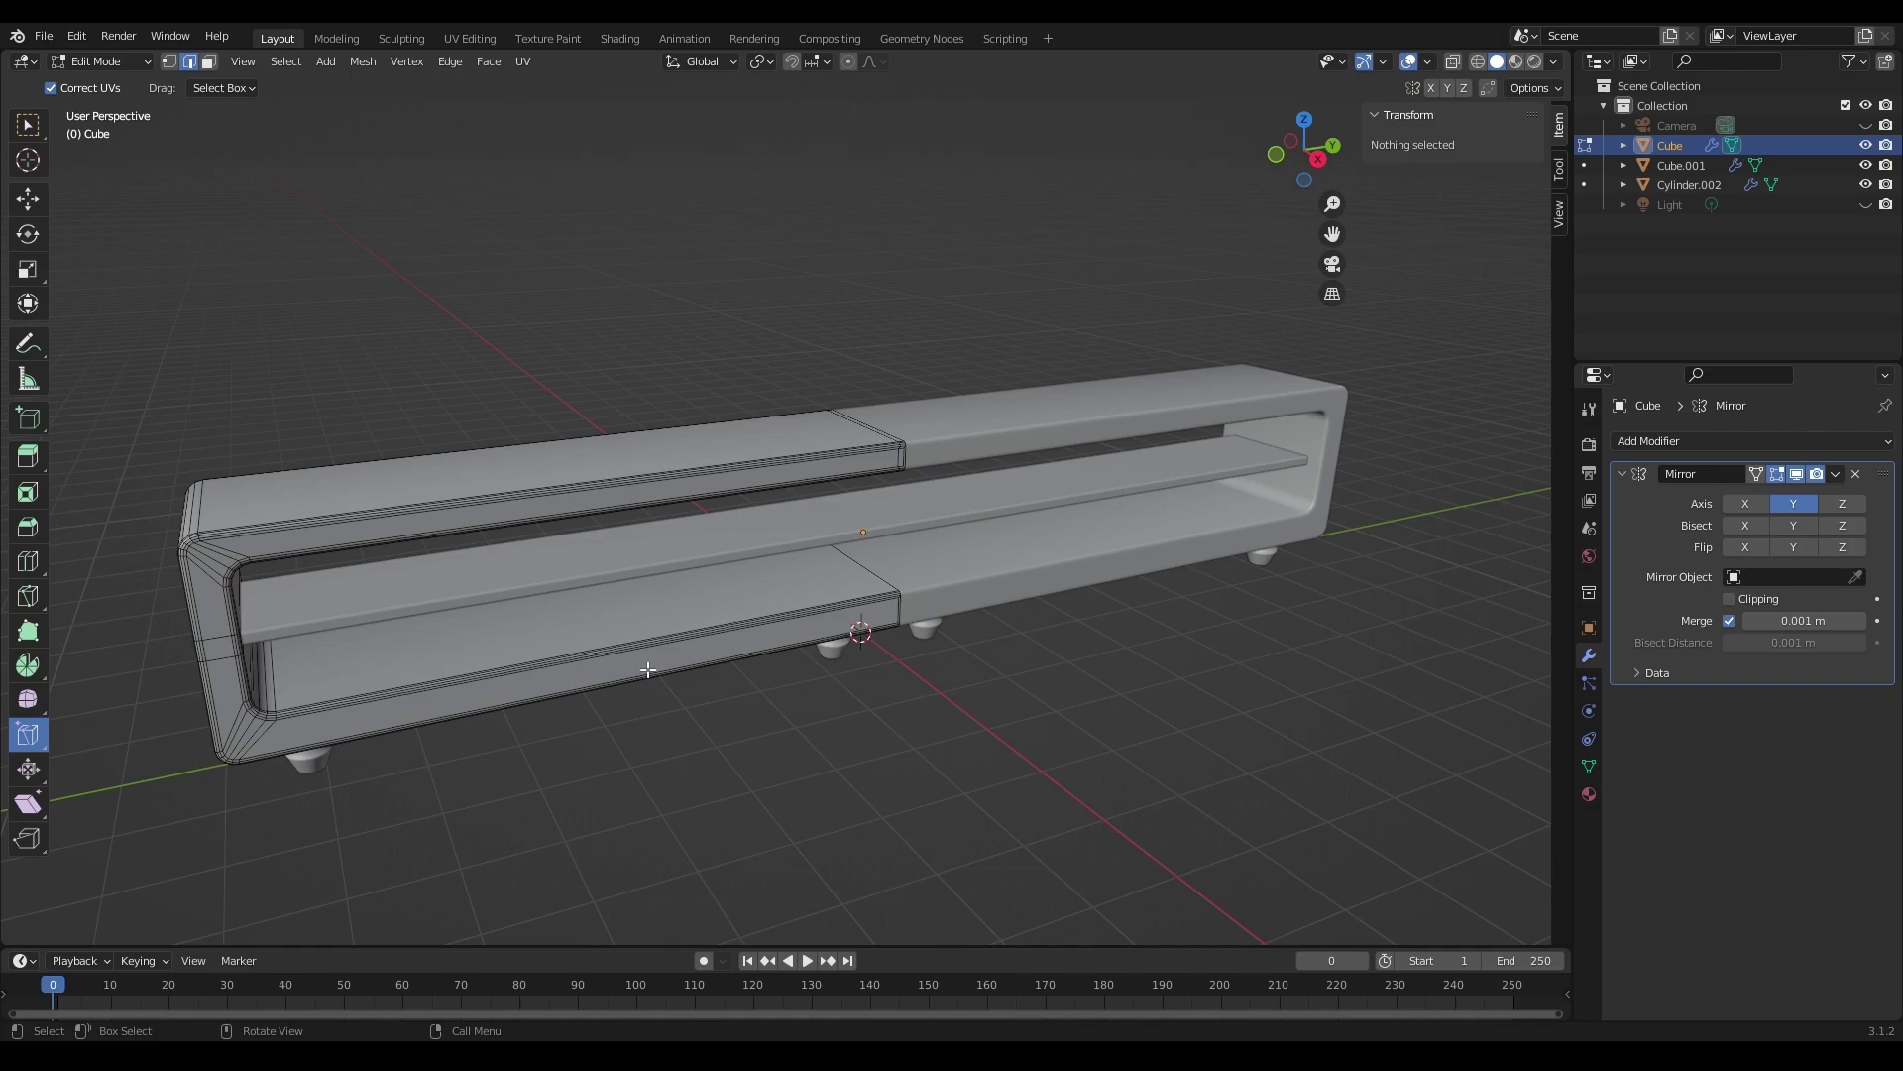
scroll(648, 670, up, 2)
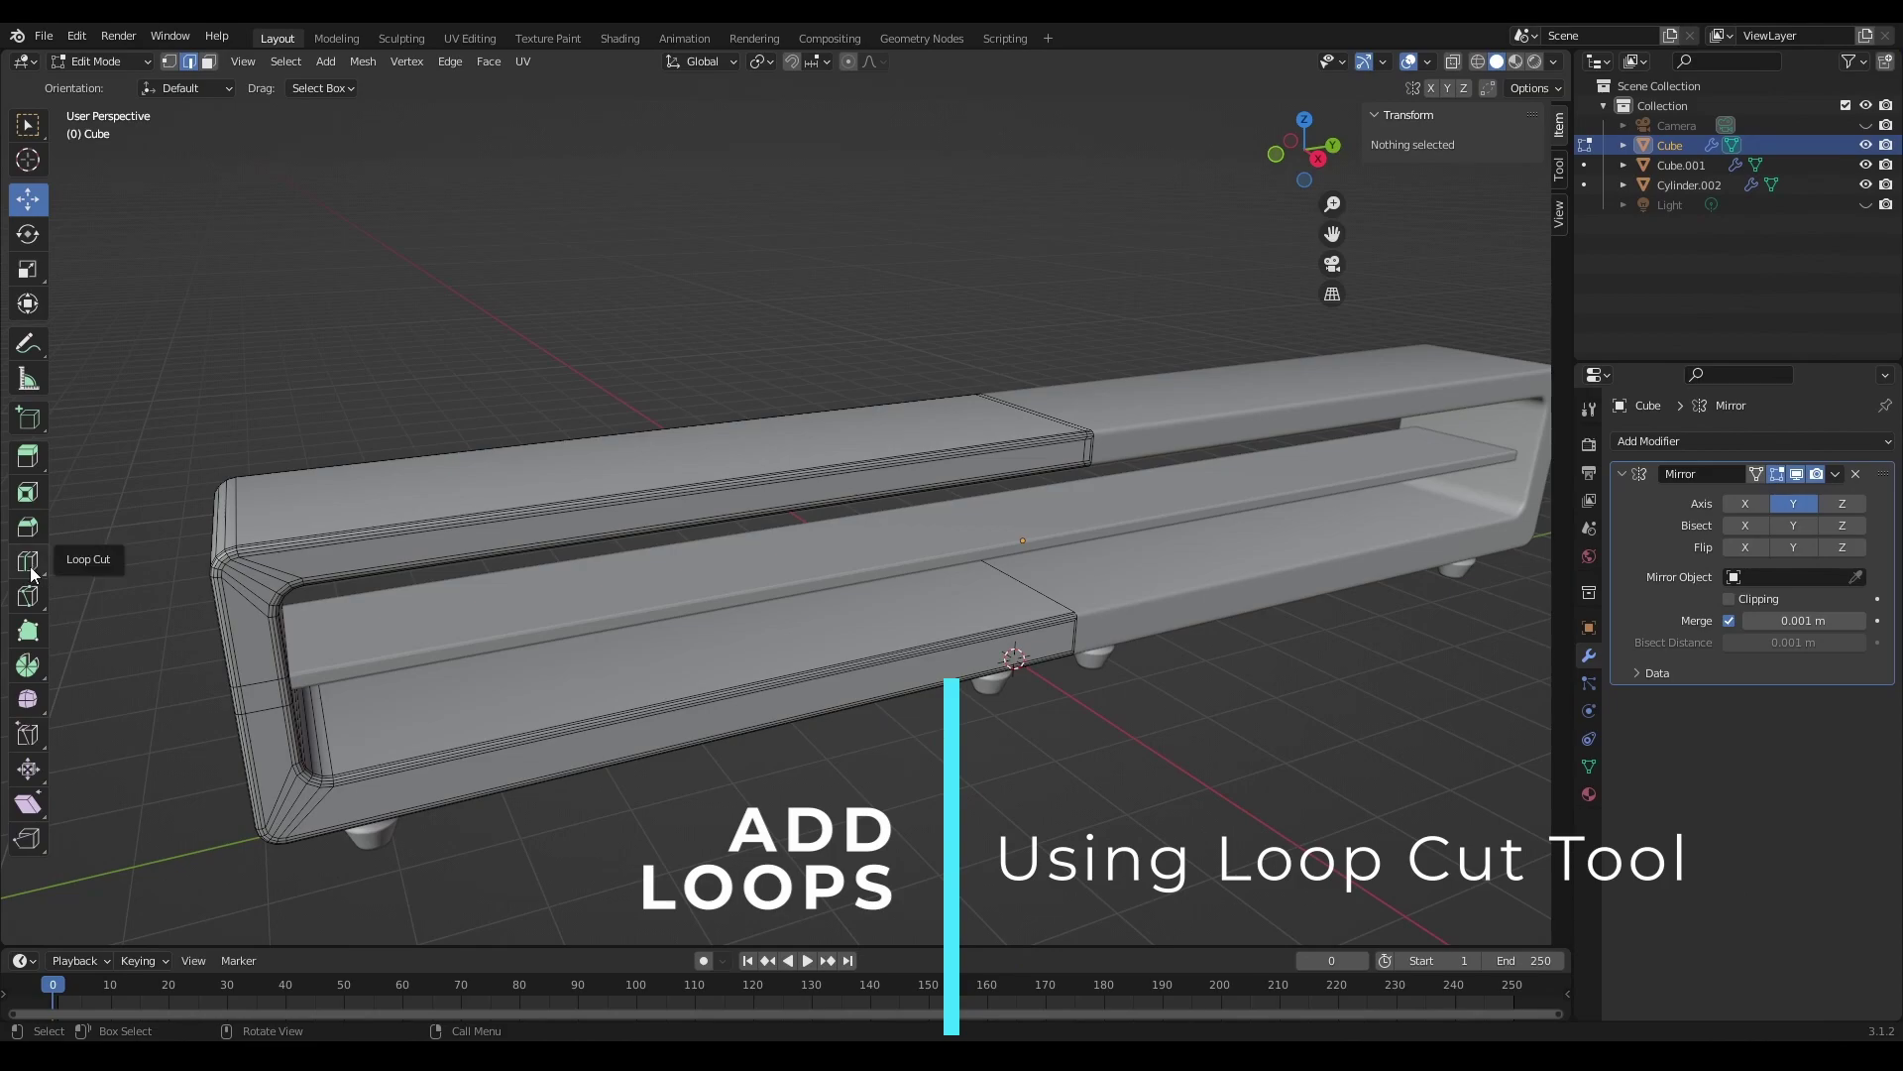
Step: Use the Loop Cut tool to cut four new edge loops across the shelf's top rail
click(33, 573)
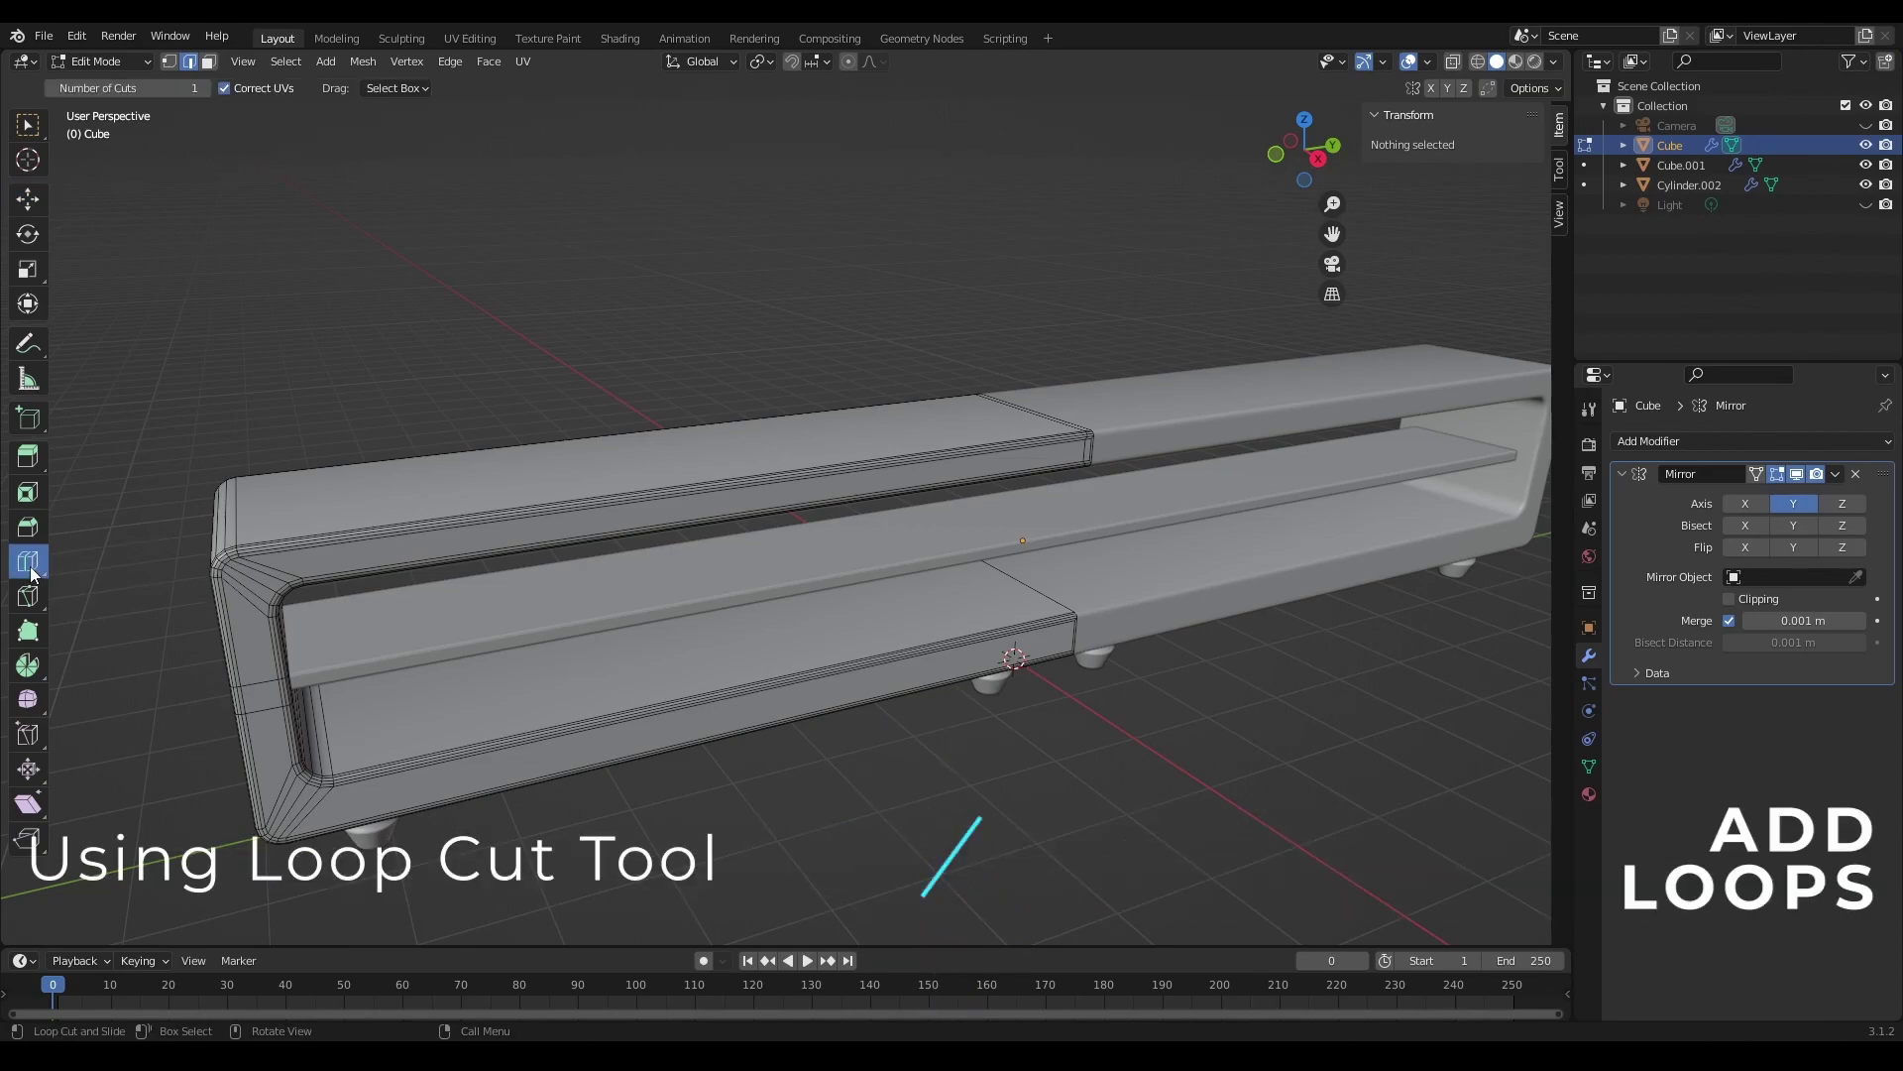
middle_drag(573, 517, 558, 532)
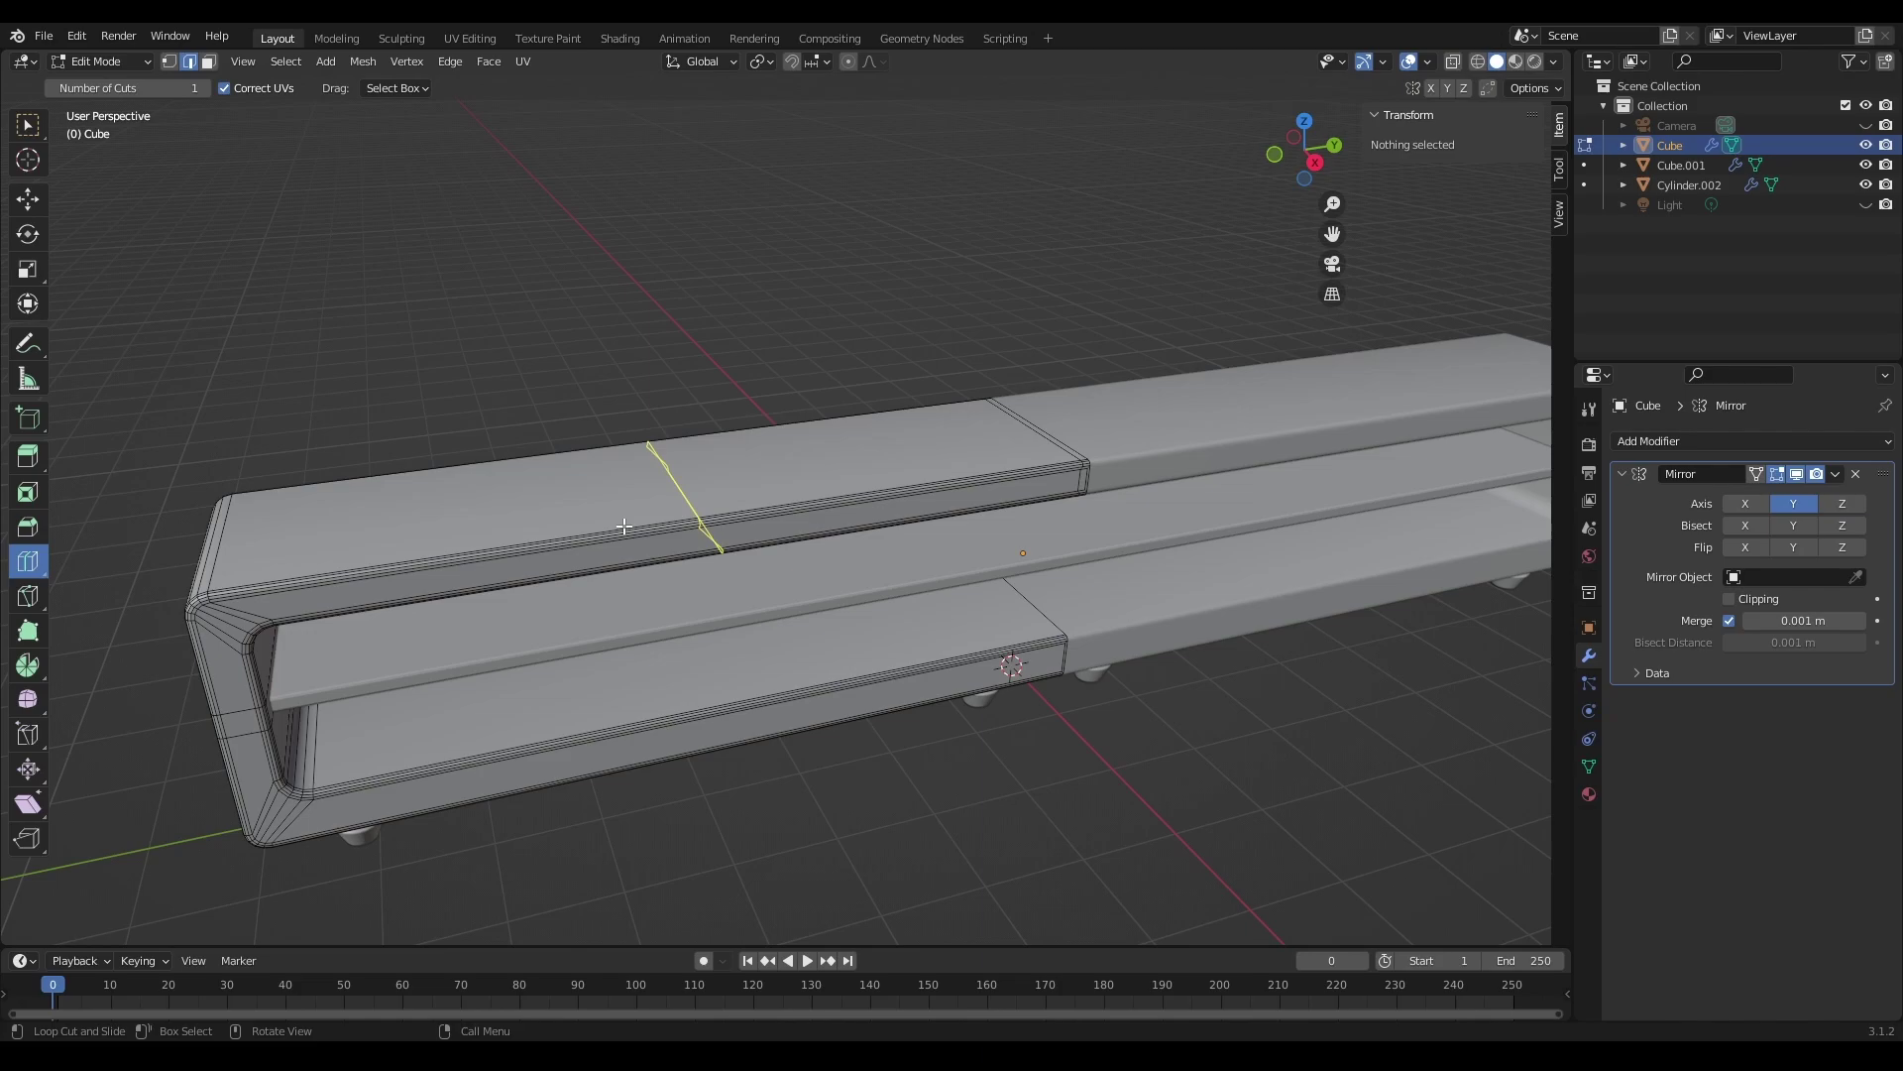
click(624, 526)
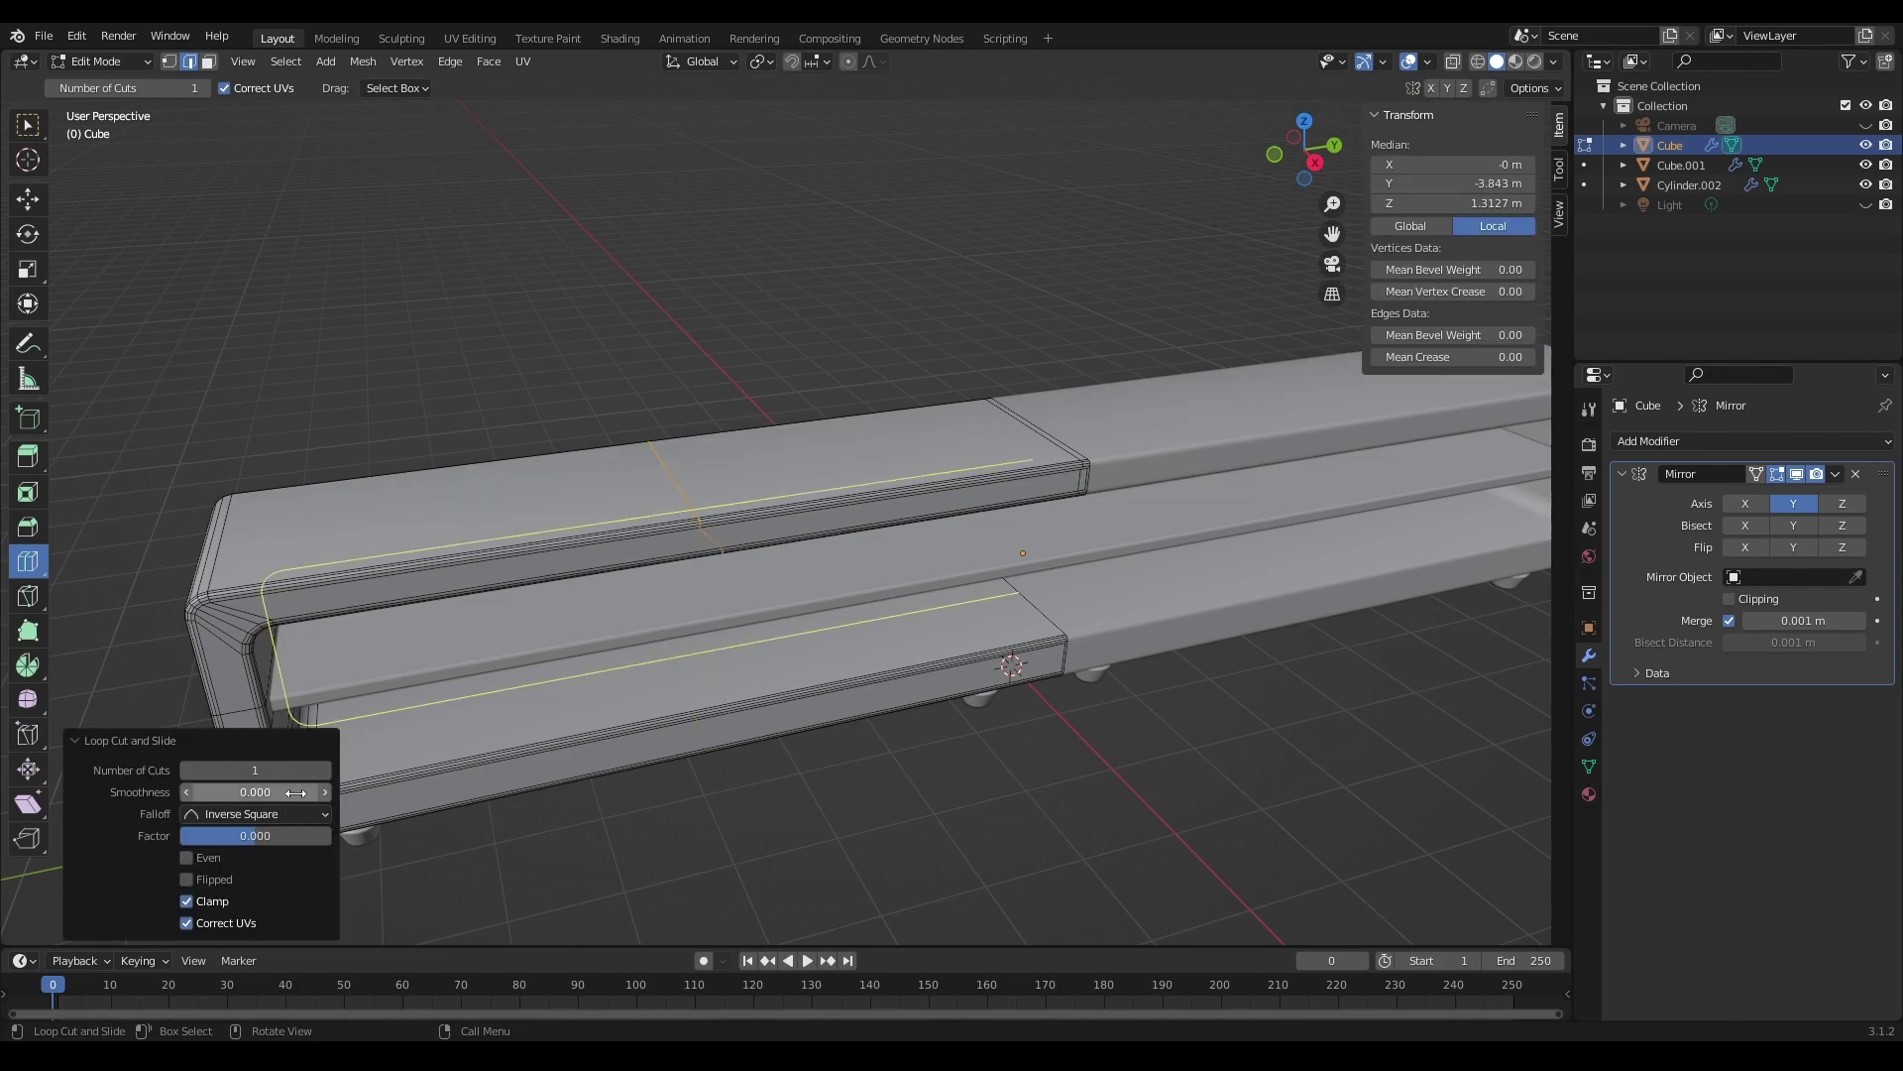
ctrl+scroll(254, 770, up, 4)
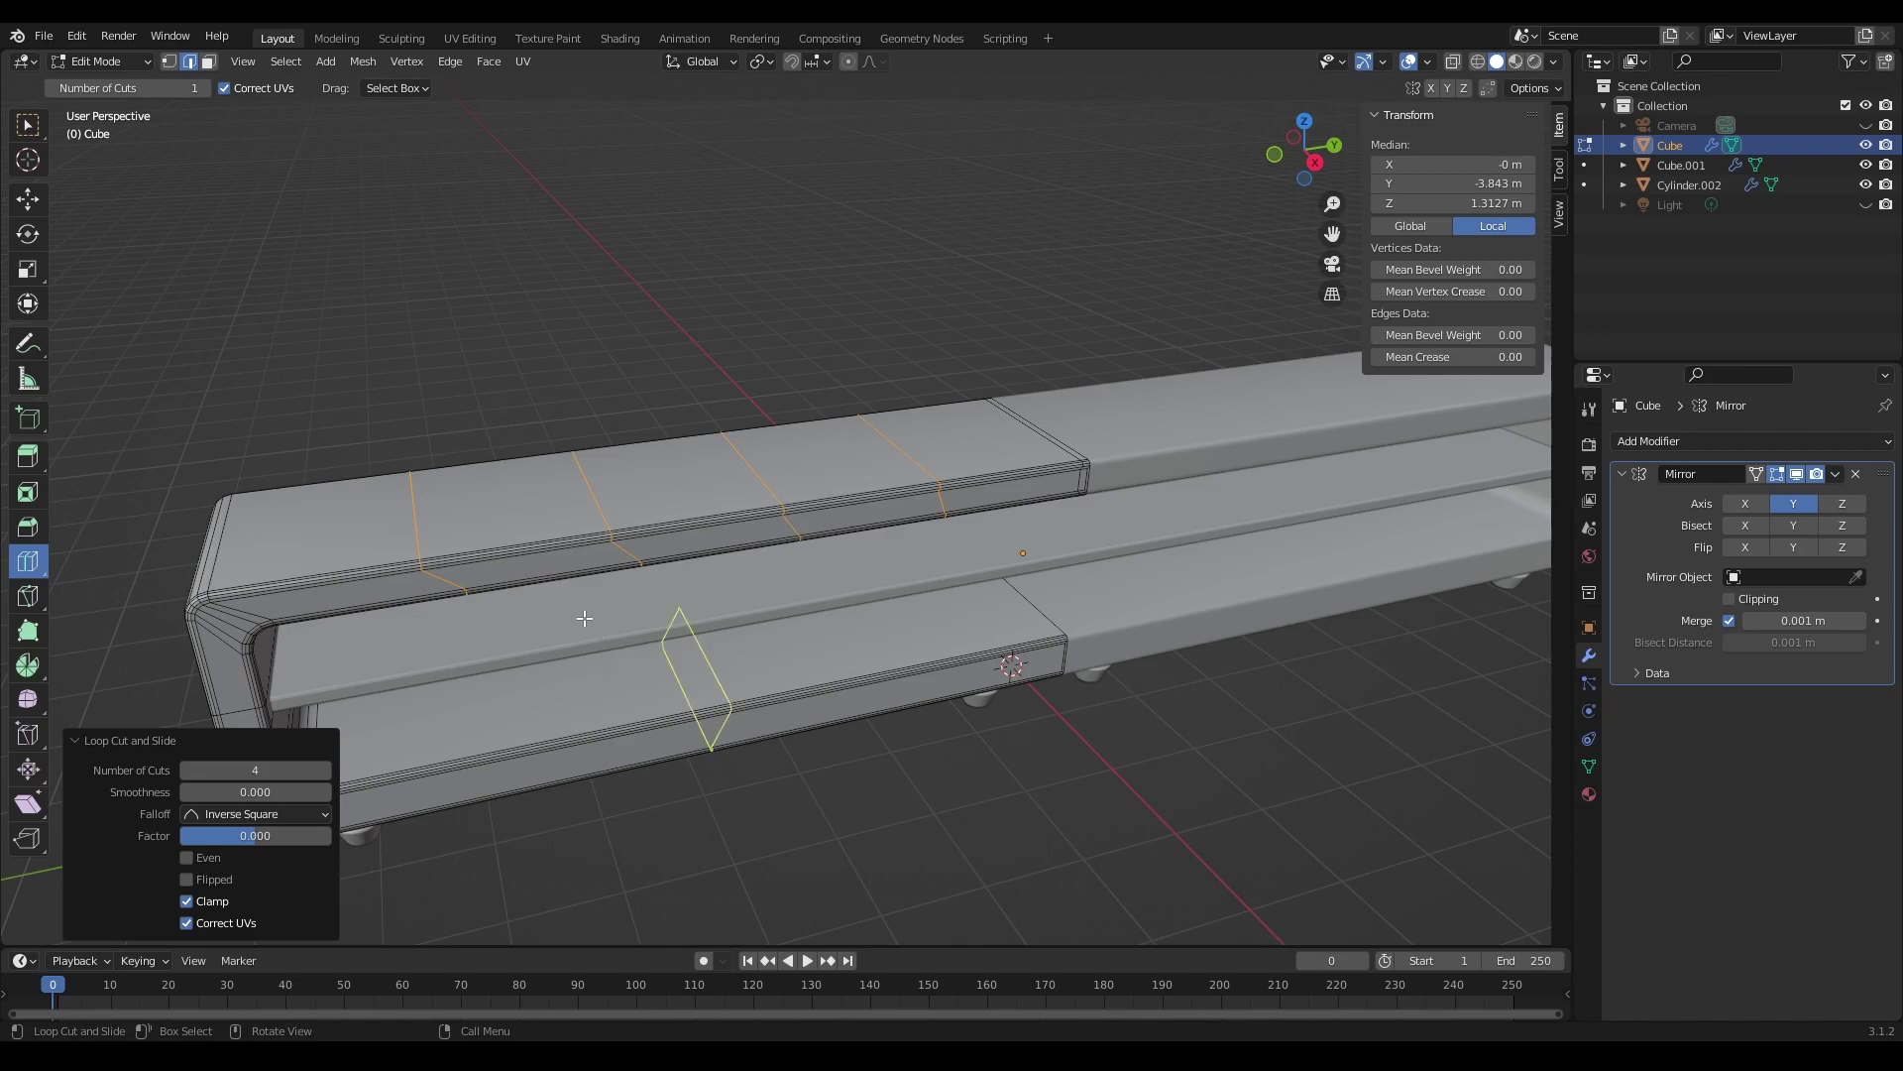
middle_drag(585, 619, 582, 612)
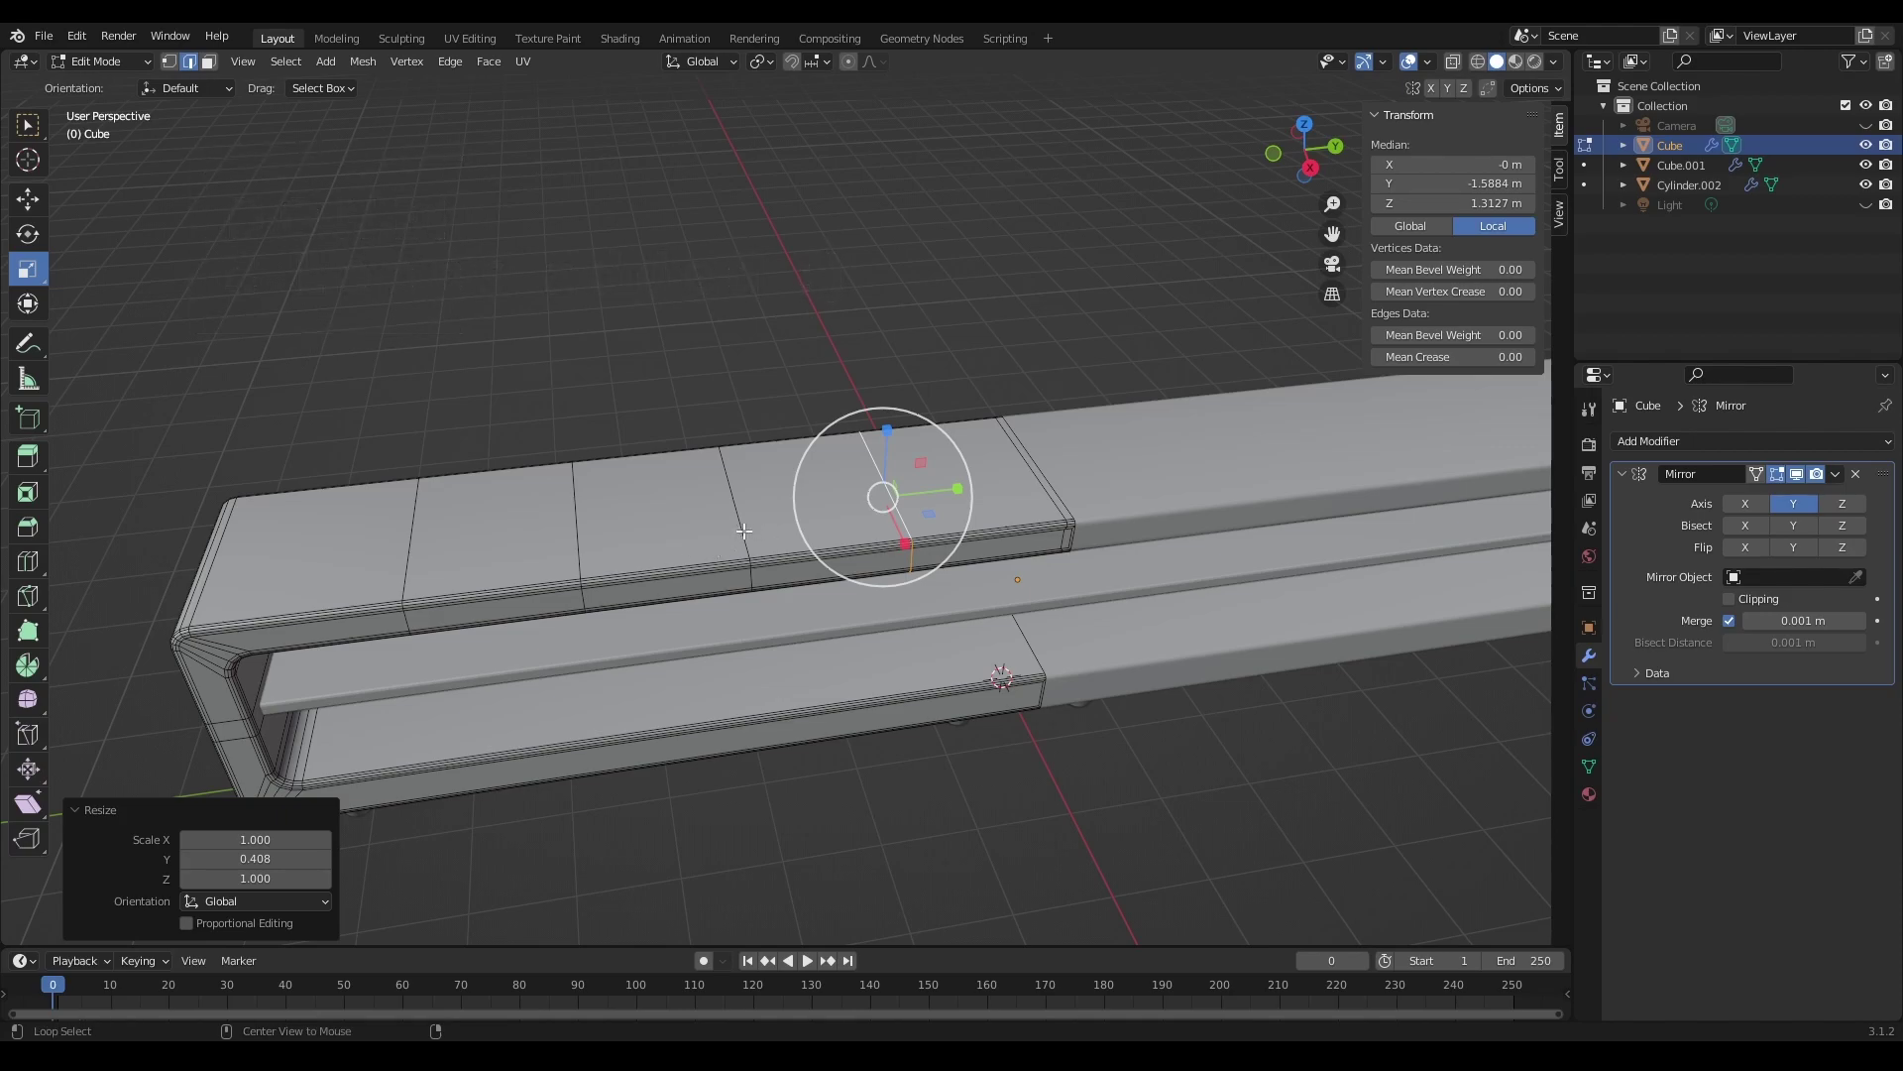
Step: Select four of the new edge loops on the top rail
alt+click(740, 527)
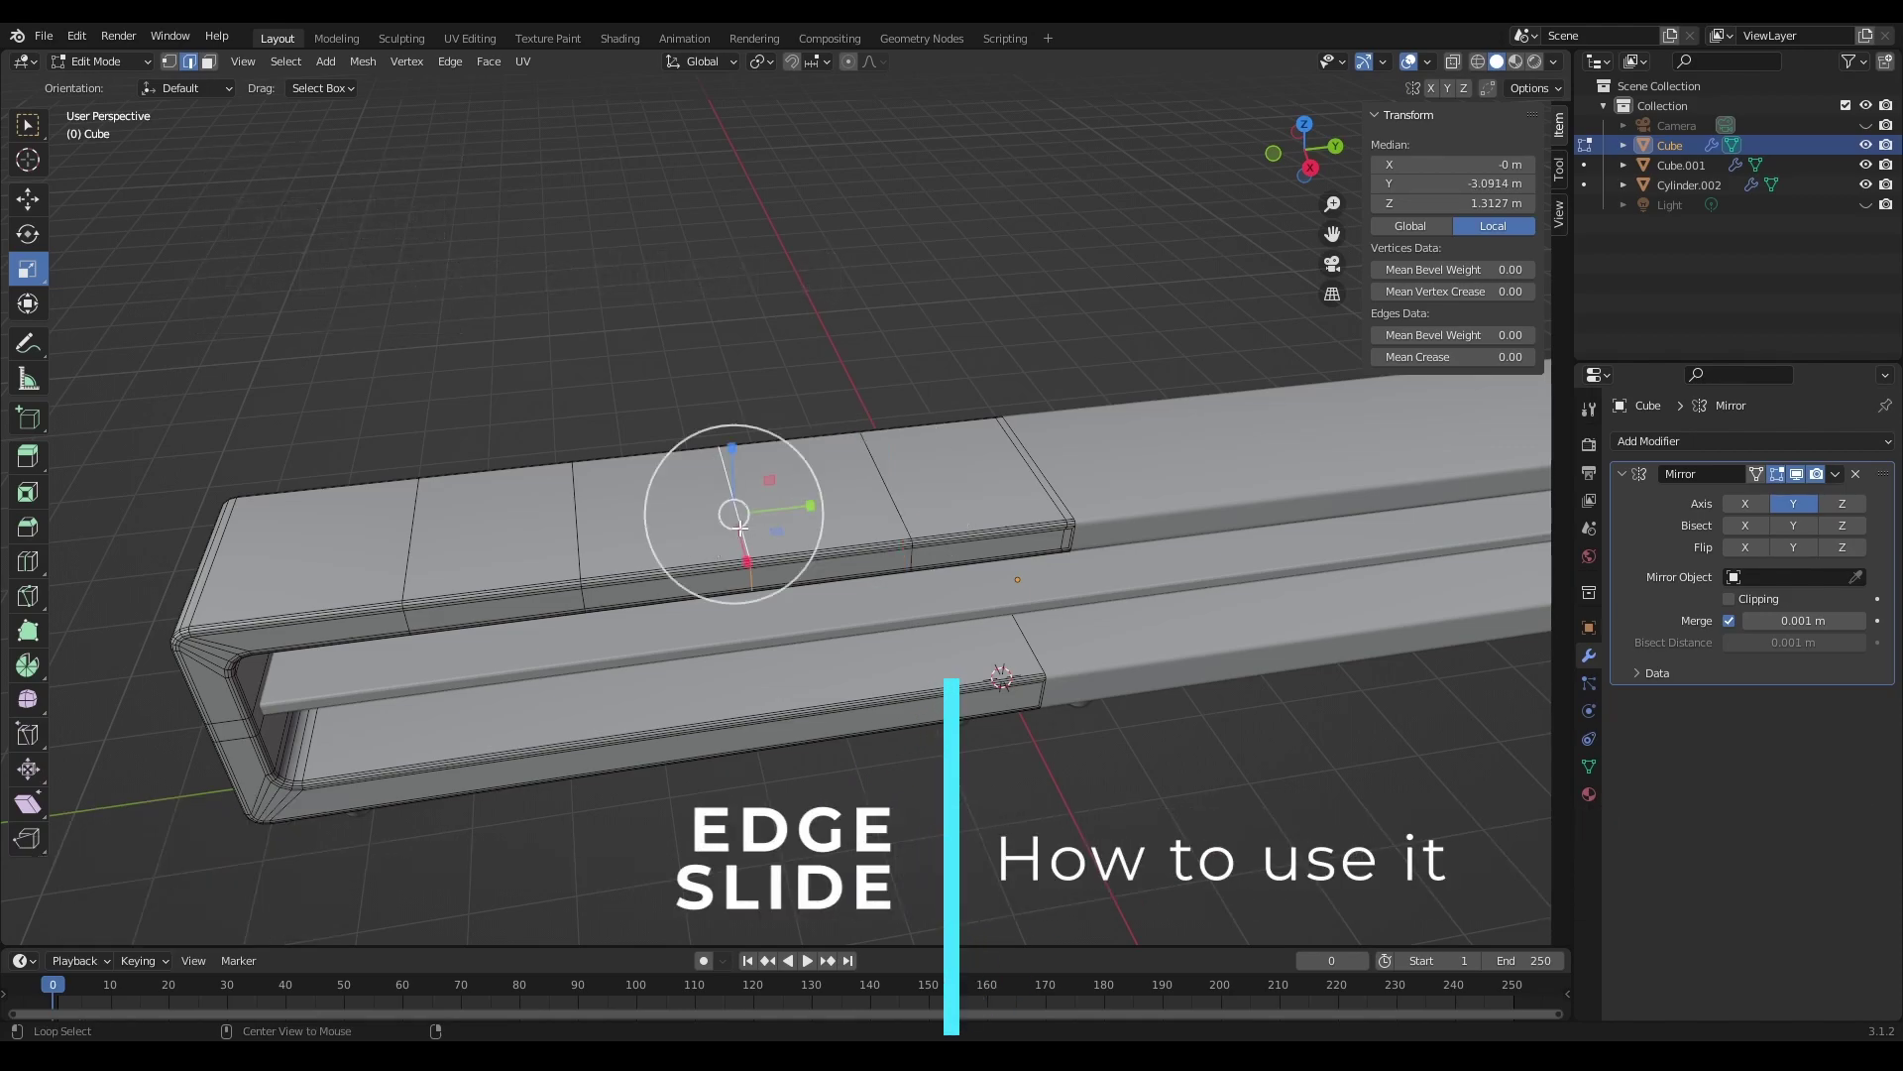
alt+shift+click(895, 503)
alt+shift+click(577, 541)
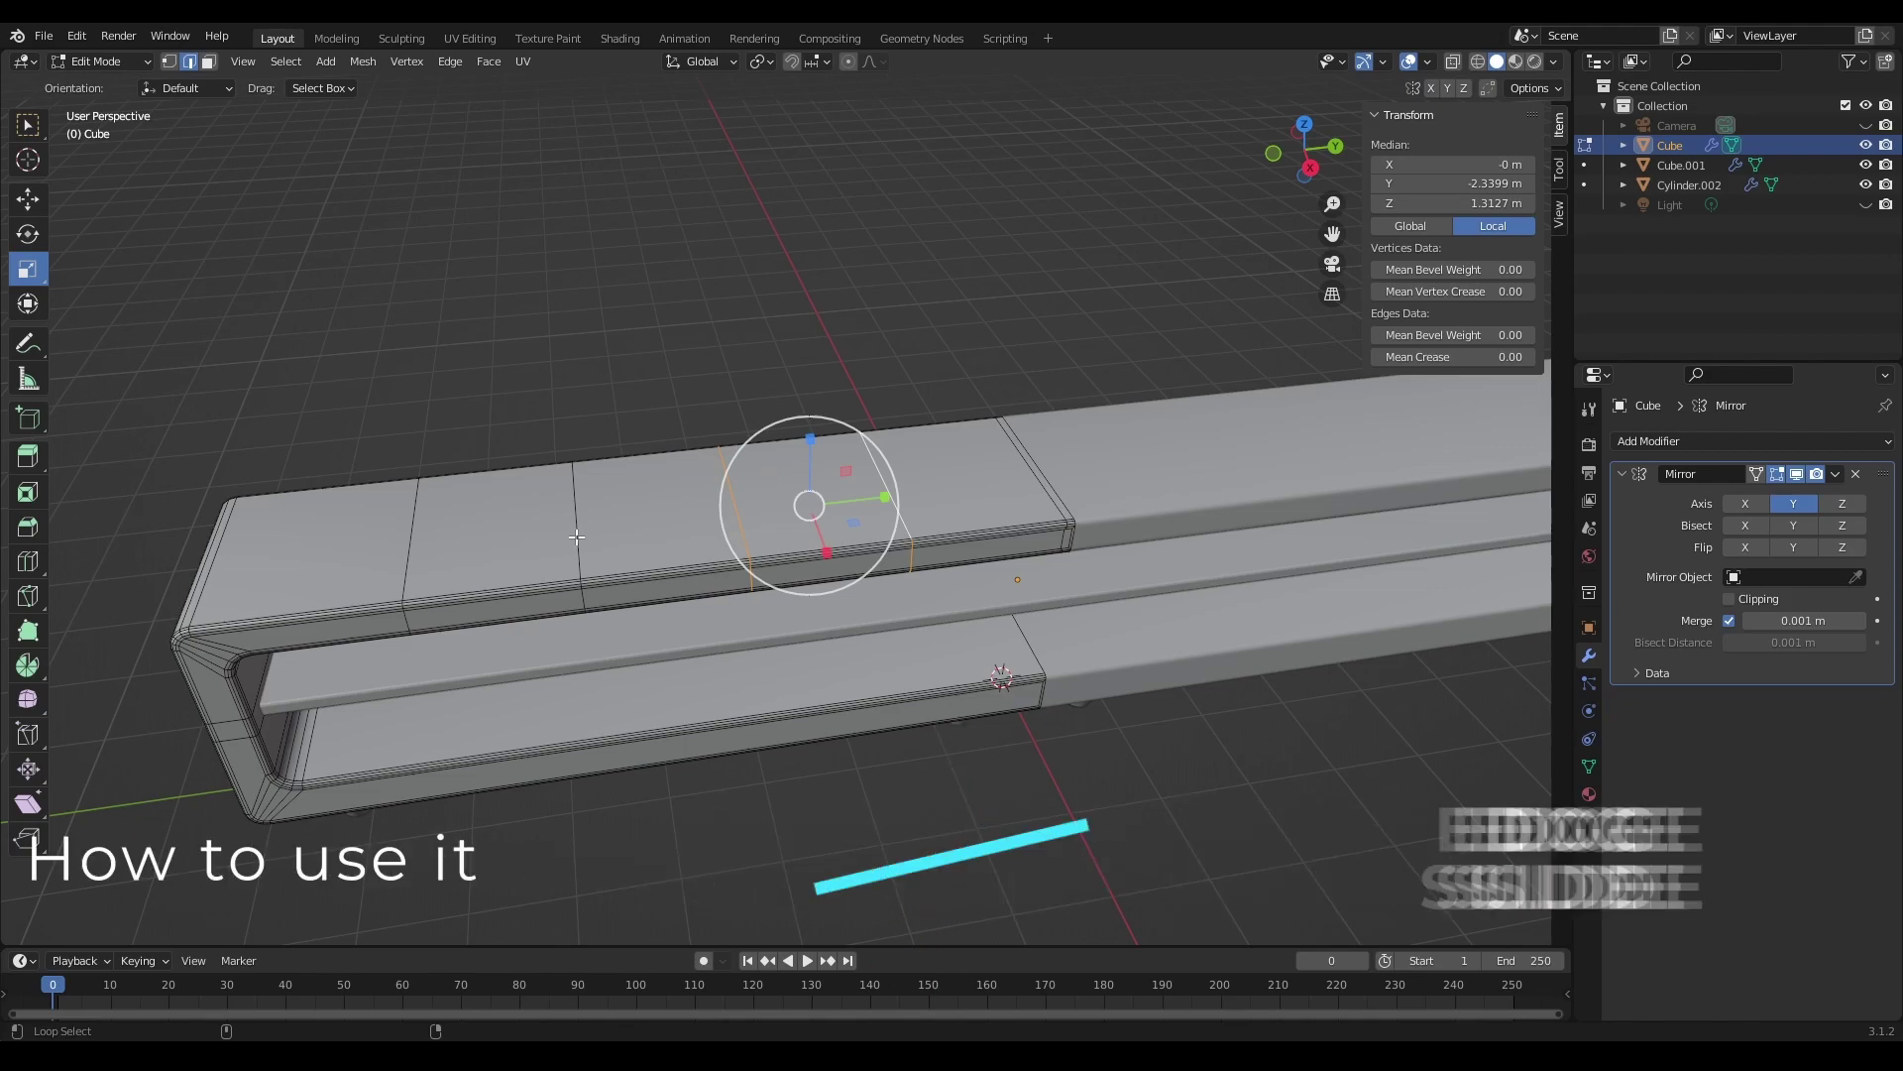
alt+shift+click(414, 541)
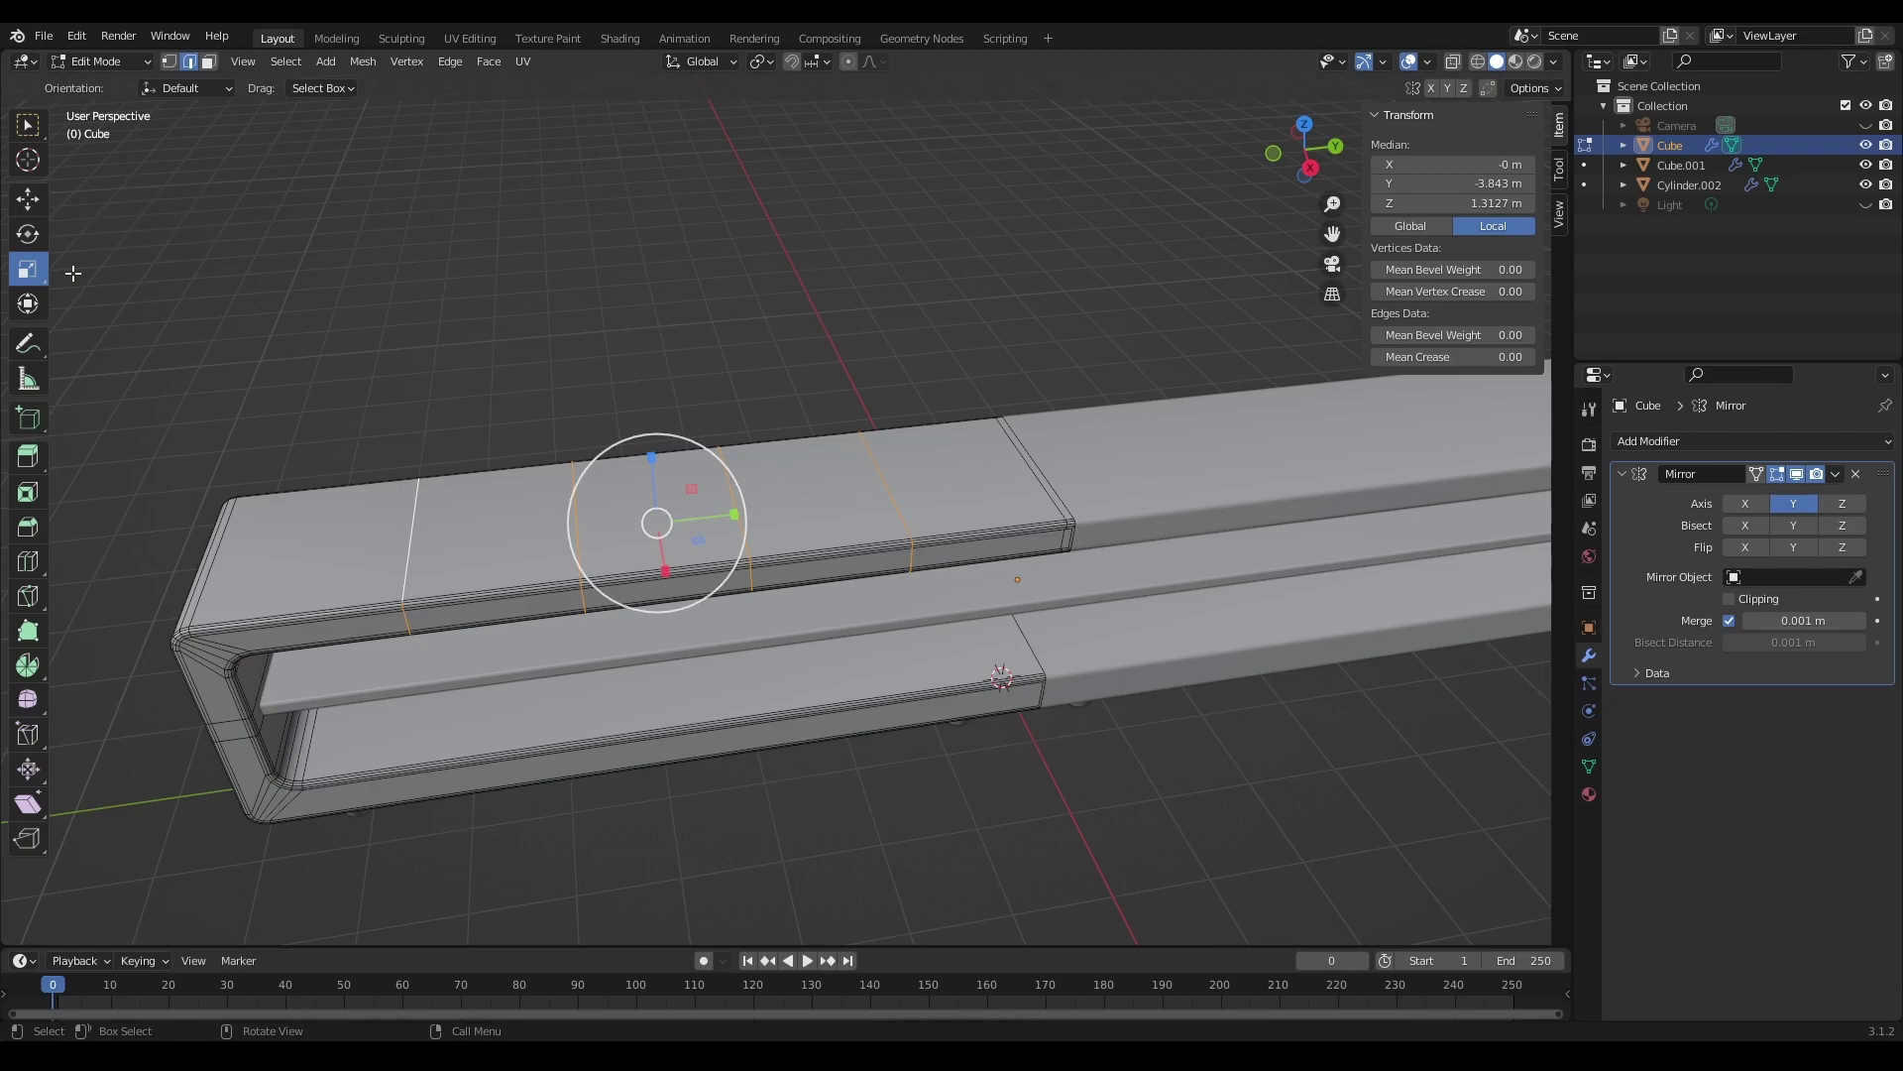
Step: Move the selected loops about 0.29 m along the rail's length with the Move tool
click(38, 200)
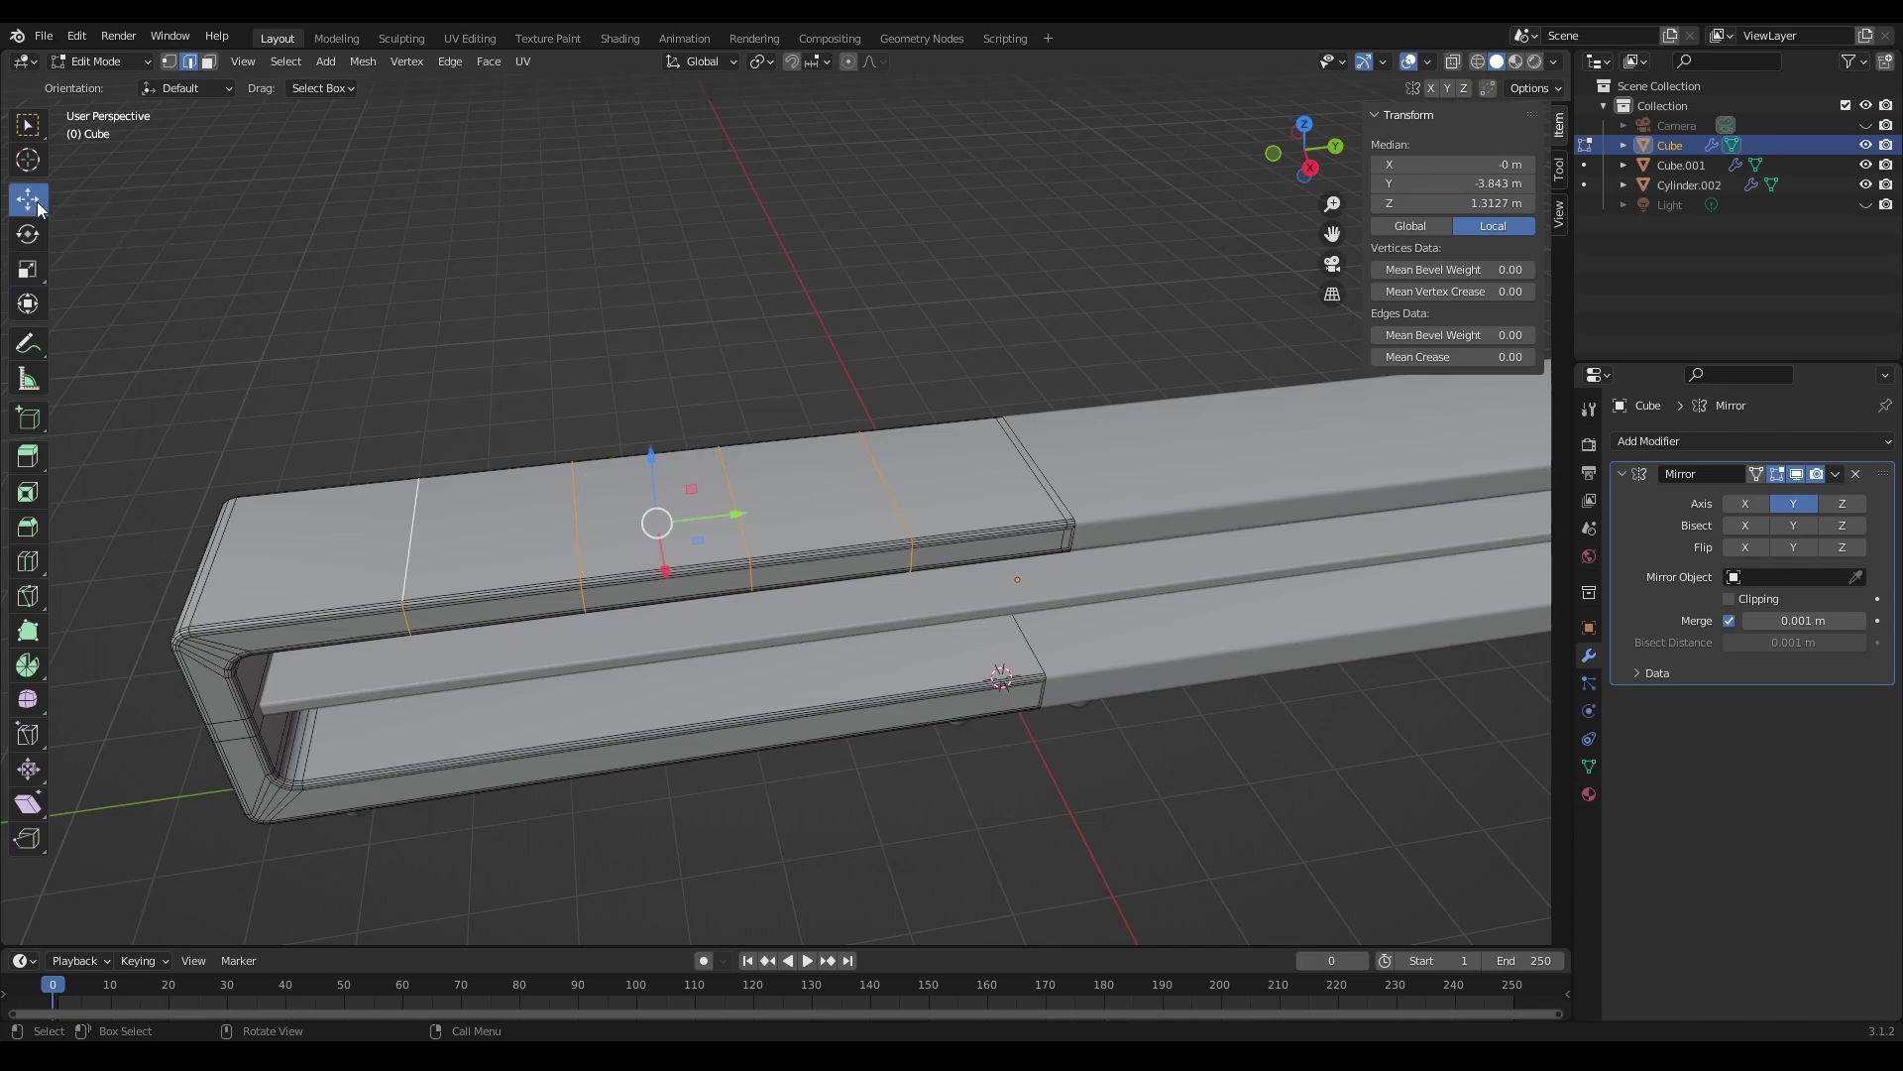
drag(734, 513, 875, 508)
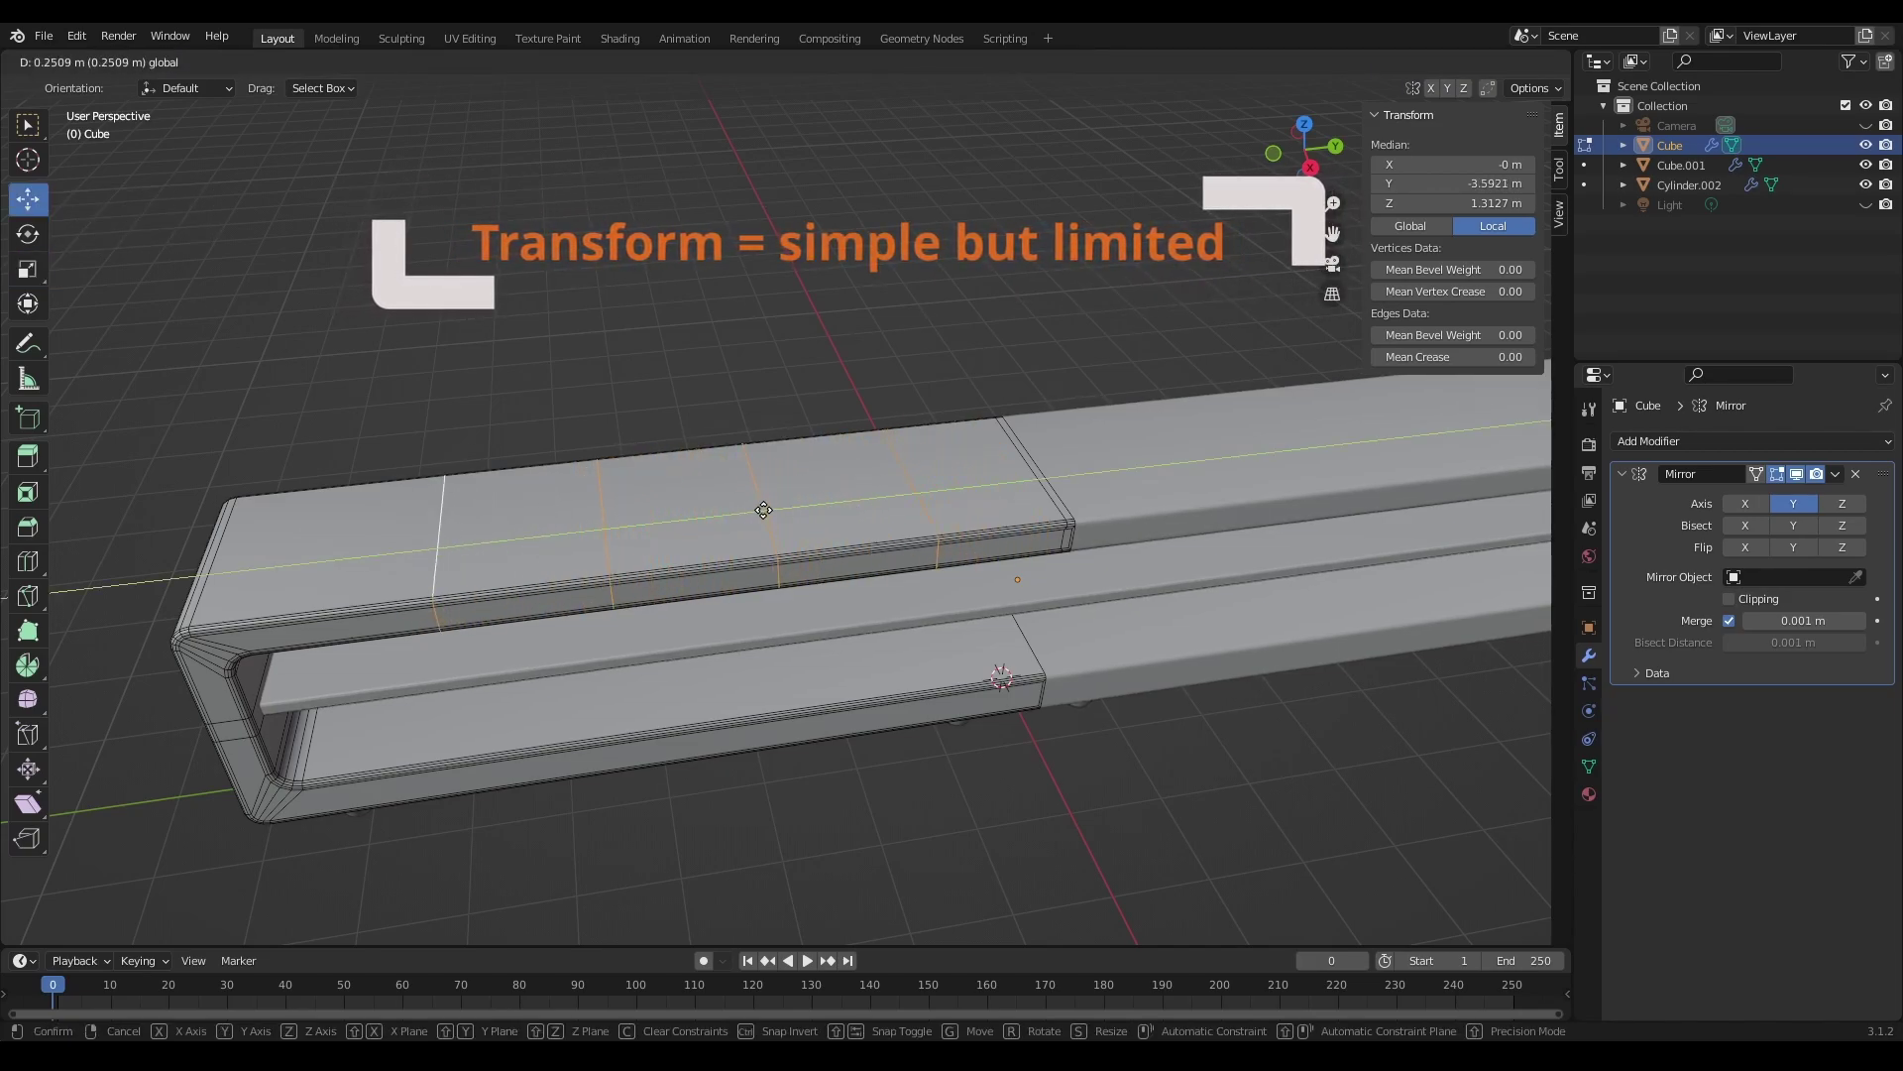
drag(875, 508, 767, 509)
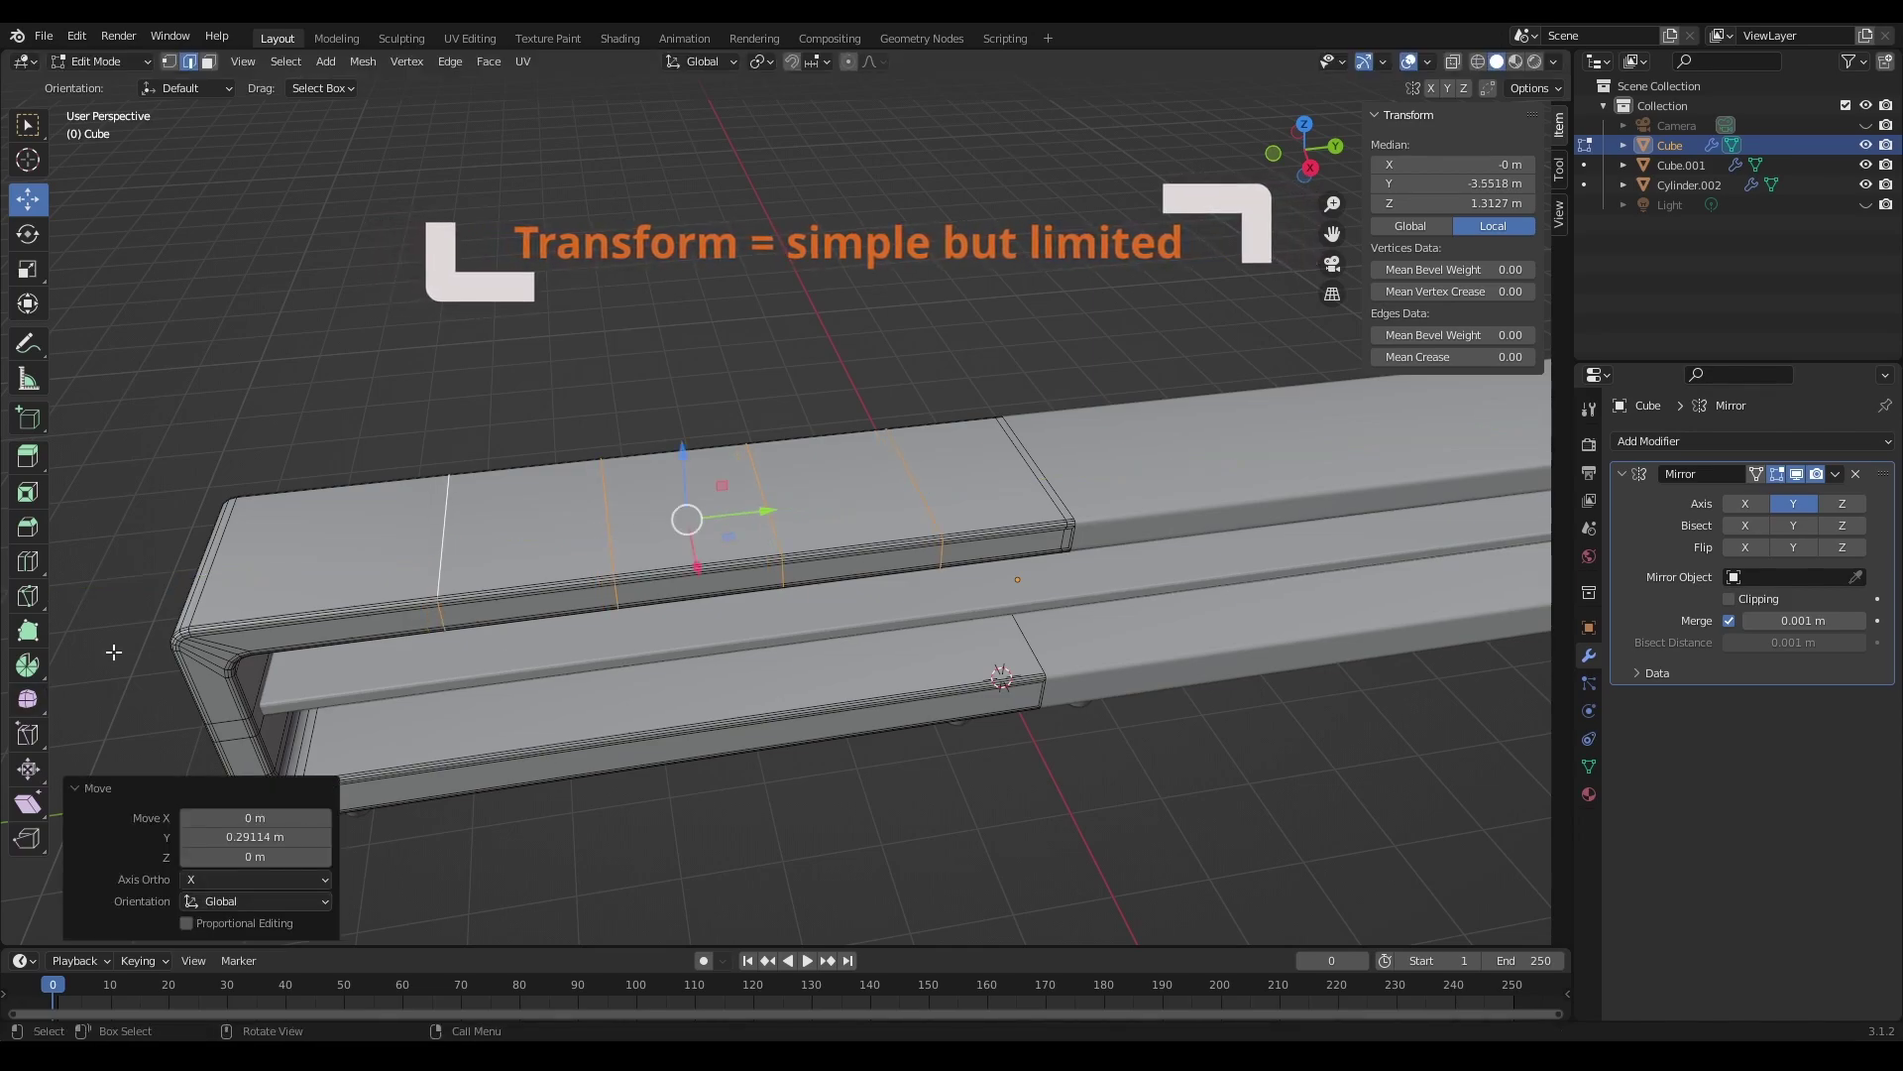
click(28, 737)
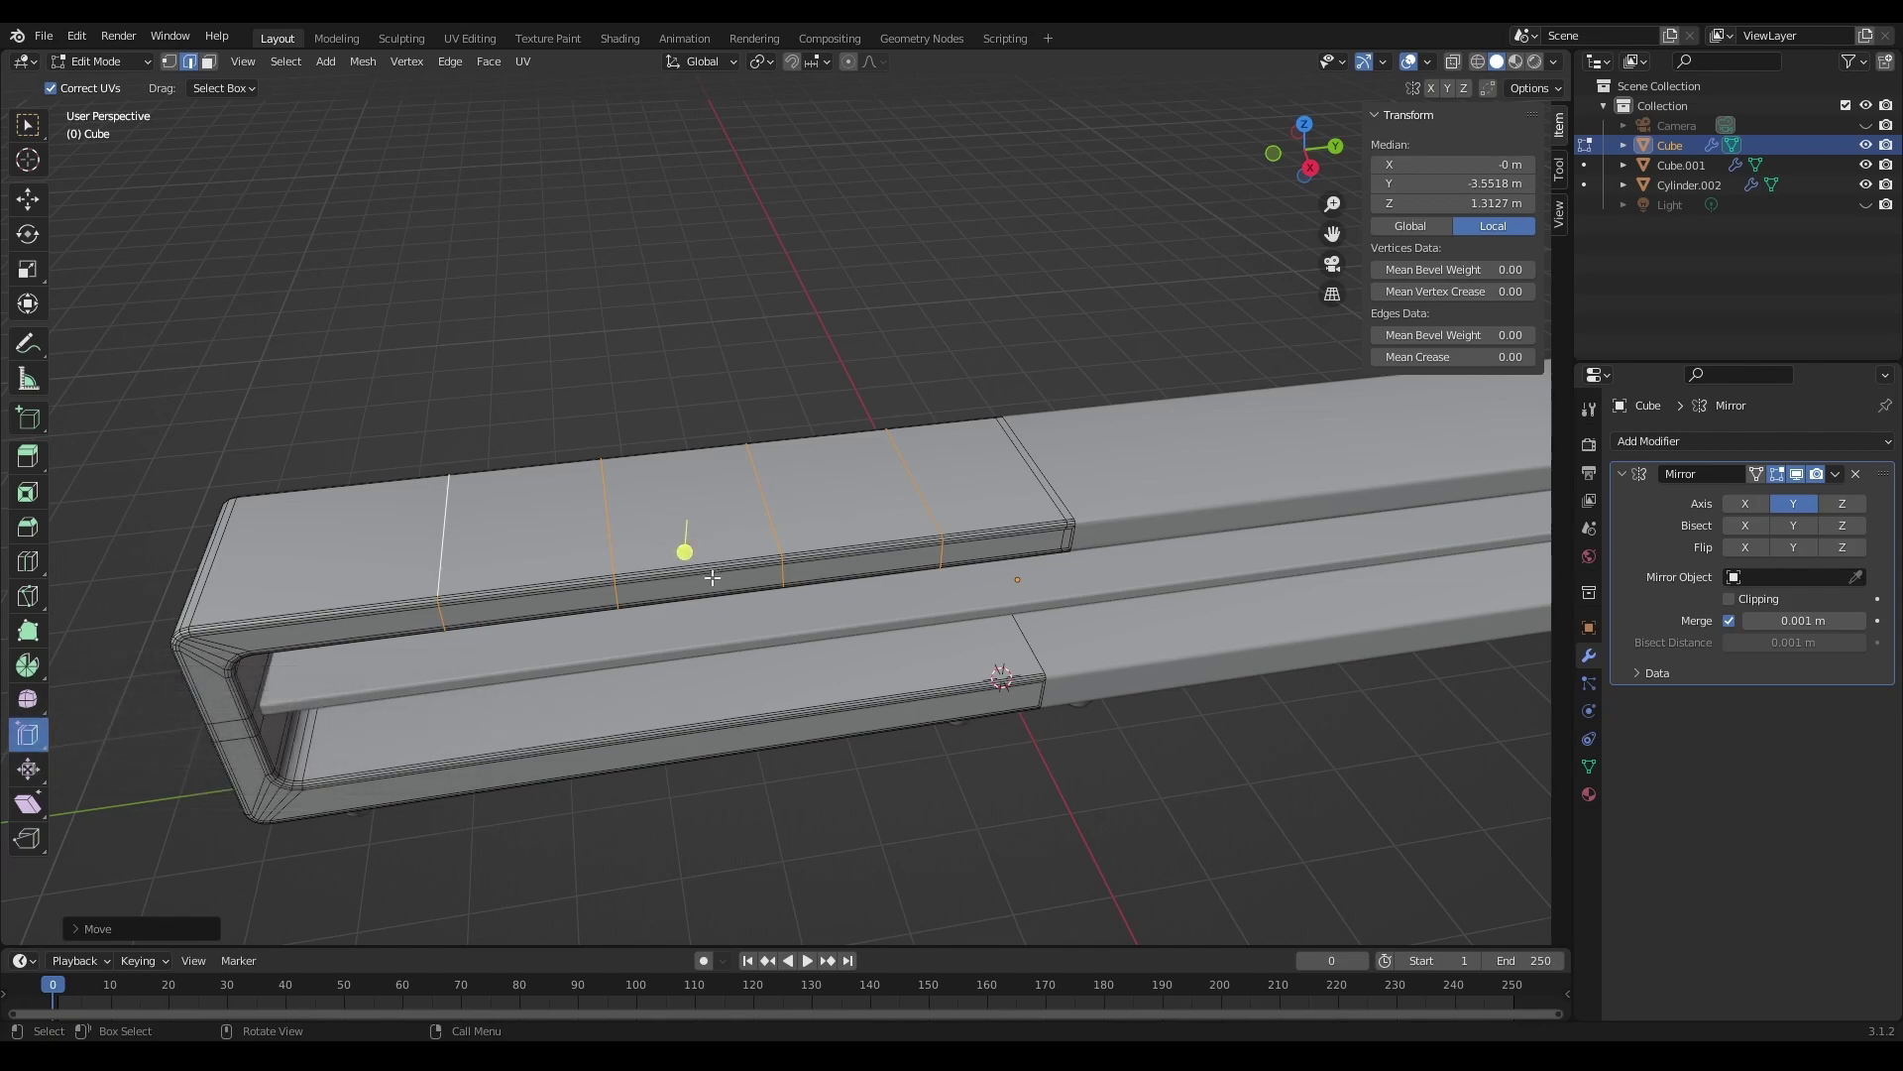
Step: Edge-slide the selected top-rail loops left along the rail and confirm
mouse_move(760, 612)
middle_down()
mouse_move(777, 532)
mouse_move(710, 586)
middle_up()
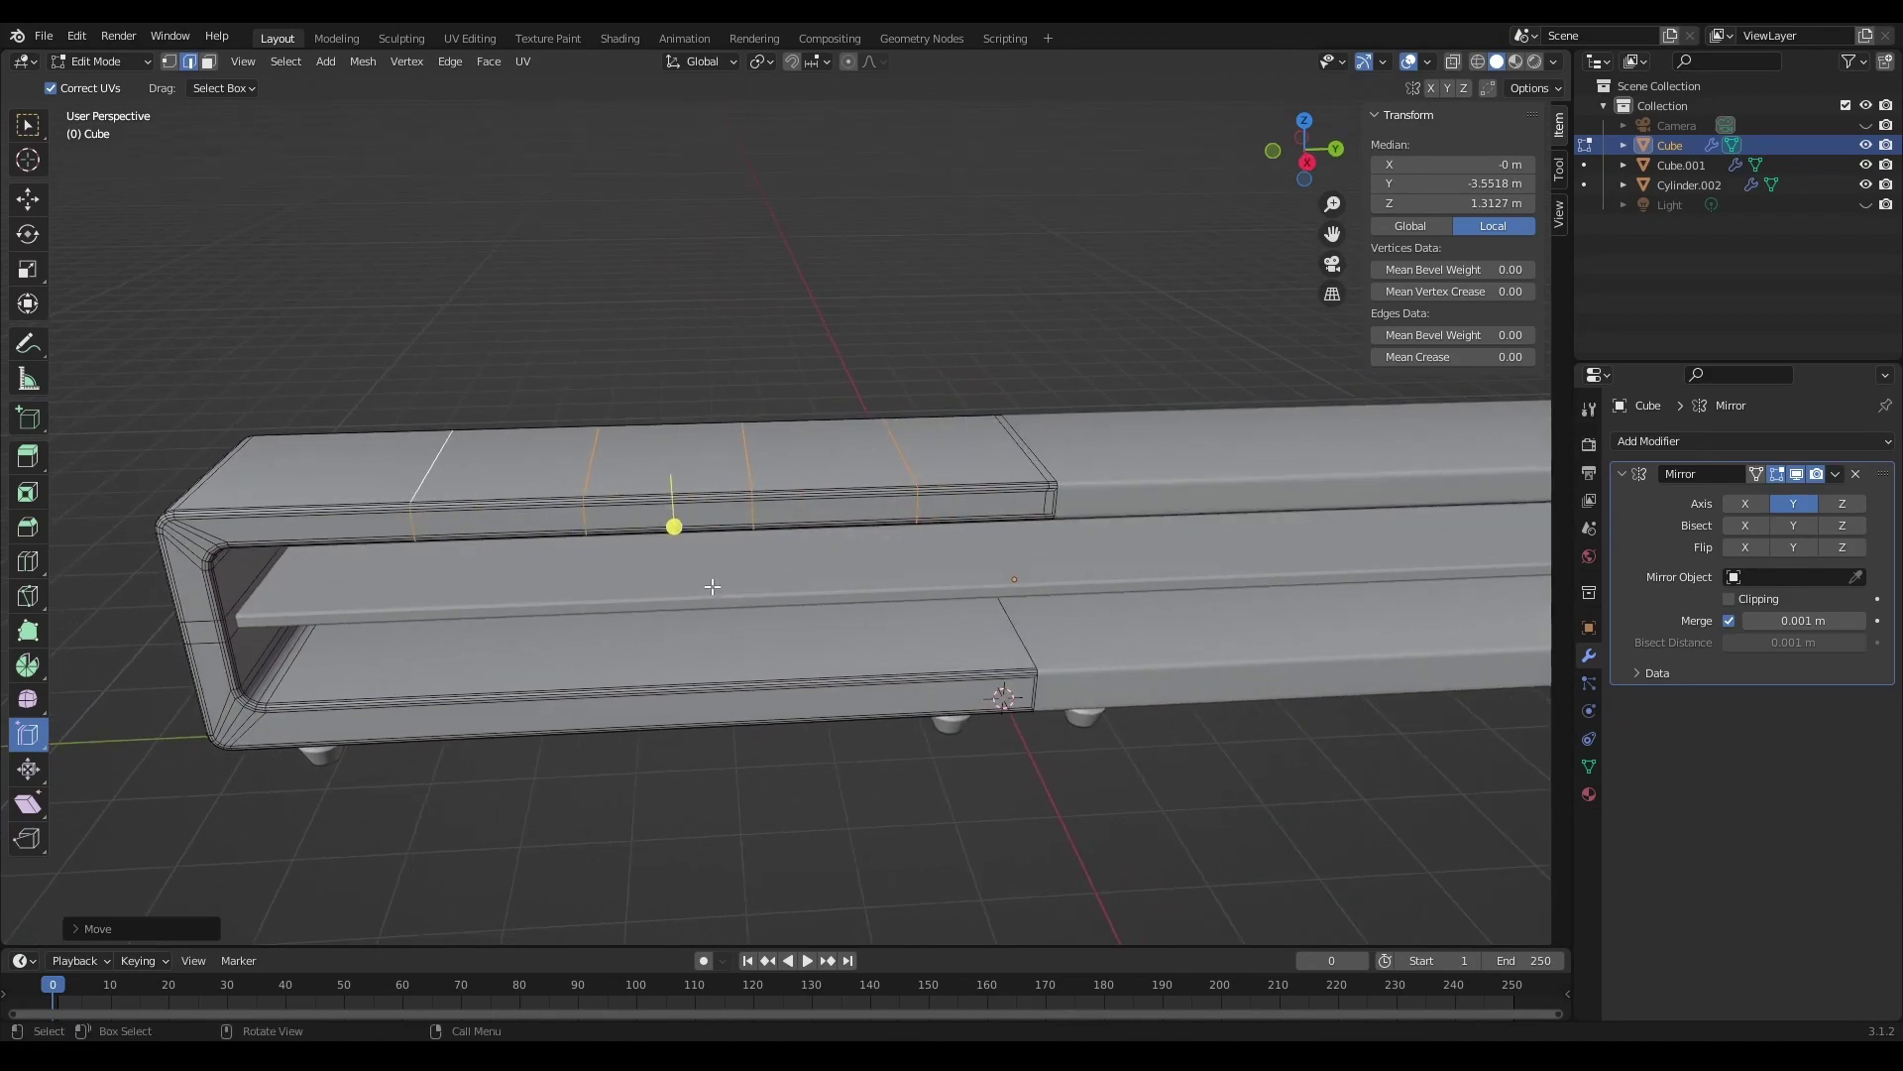
click(675, 529)
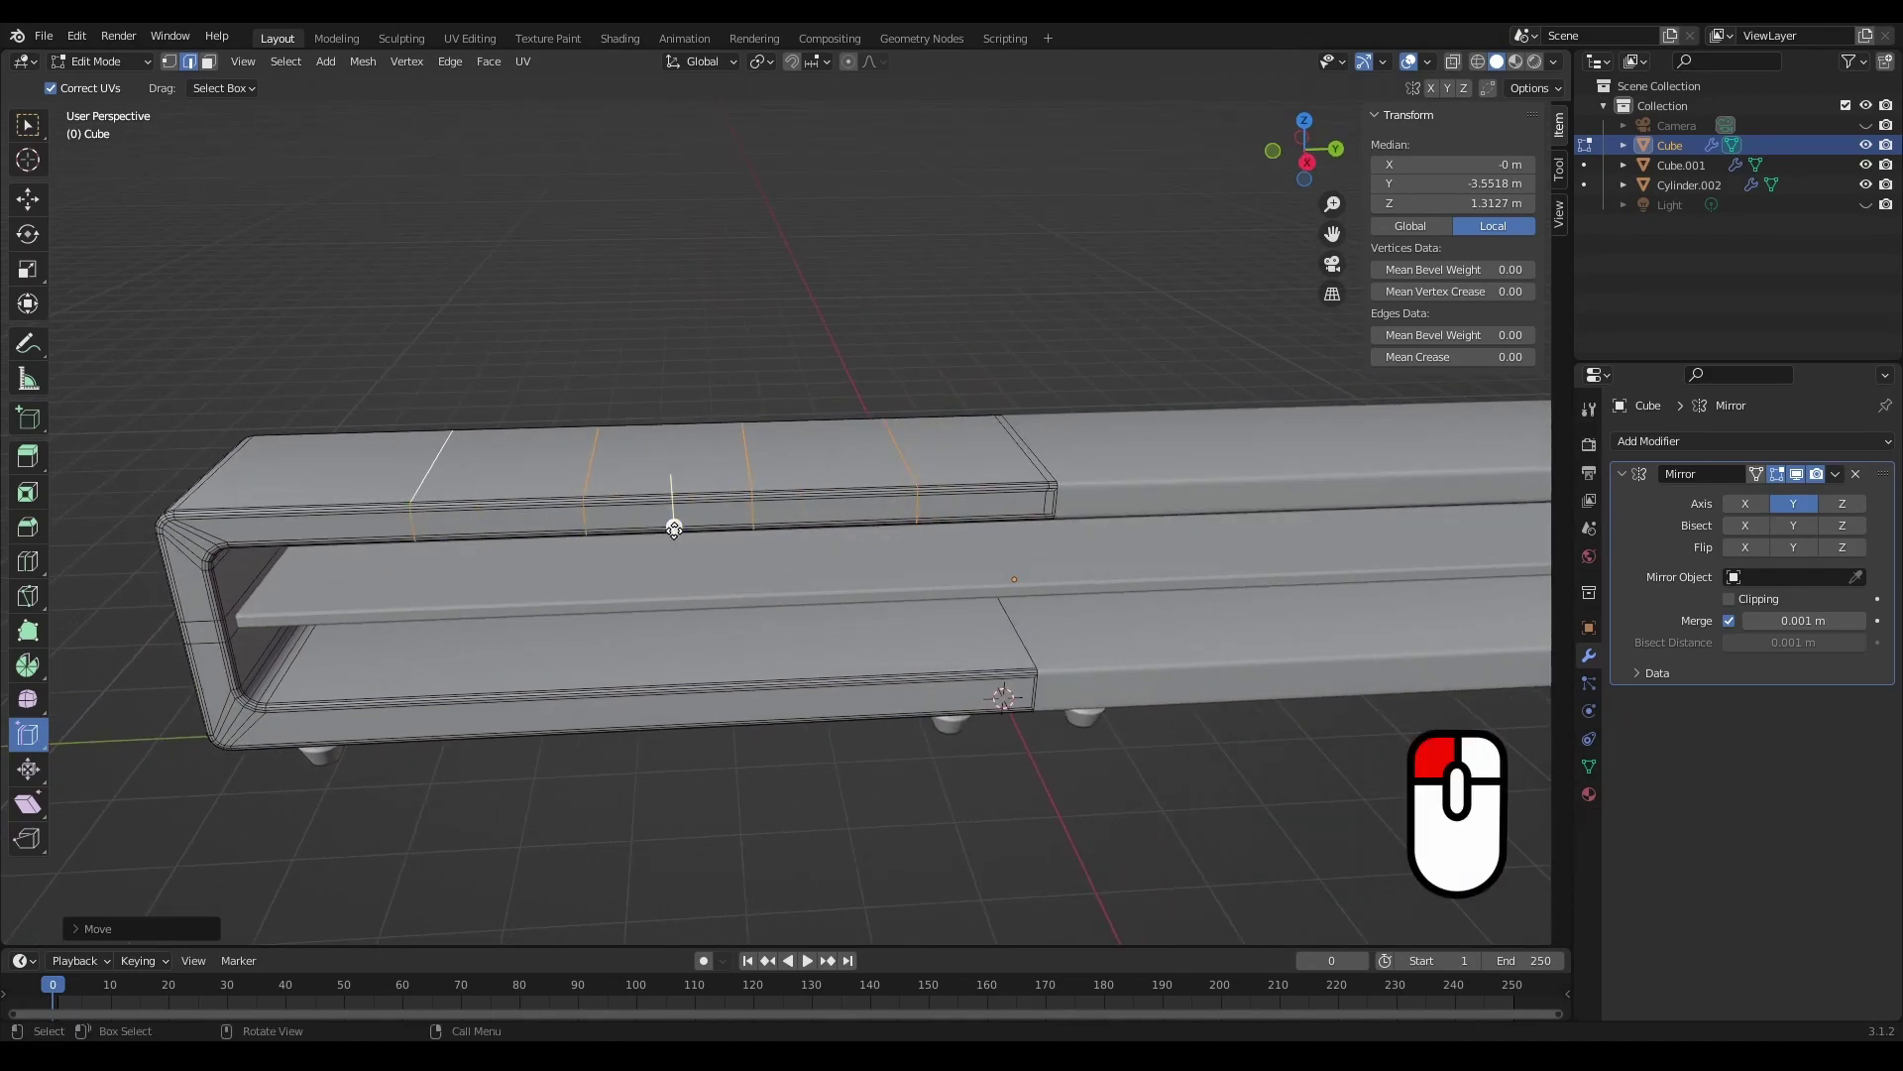
mouse_move(674, 528)
mouse_down()
mouse_move(600, 564)
mouse_move(807, 535)
mouse_move(536, 532)
mouse_move(807, 527)
mouse_move(576, 530)
mouse_move(715, 504)
mouse_up()
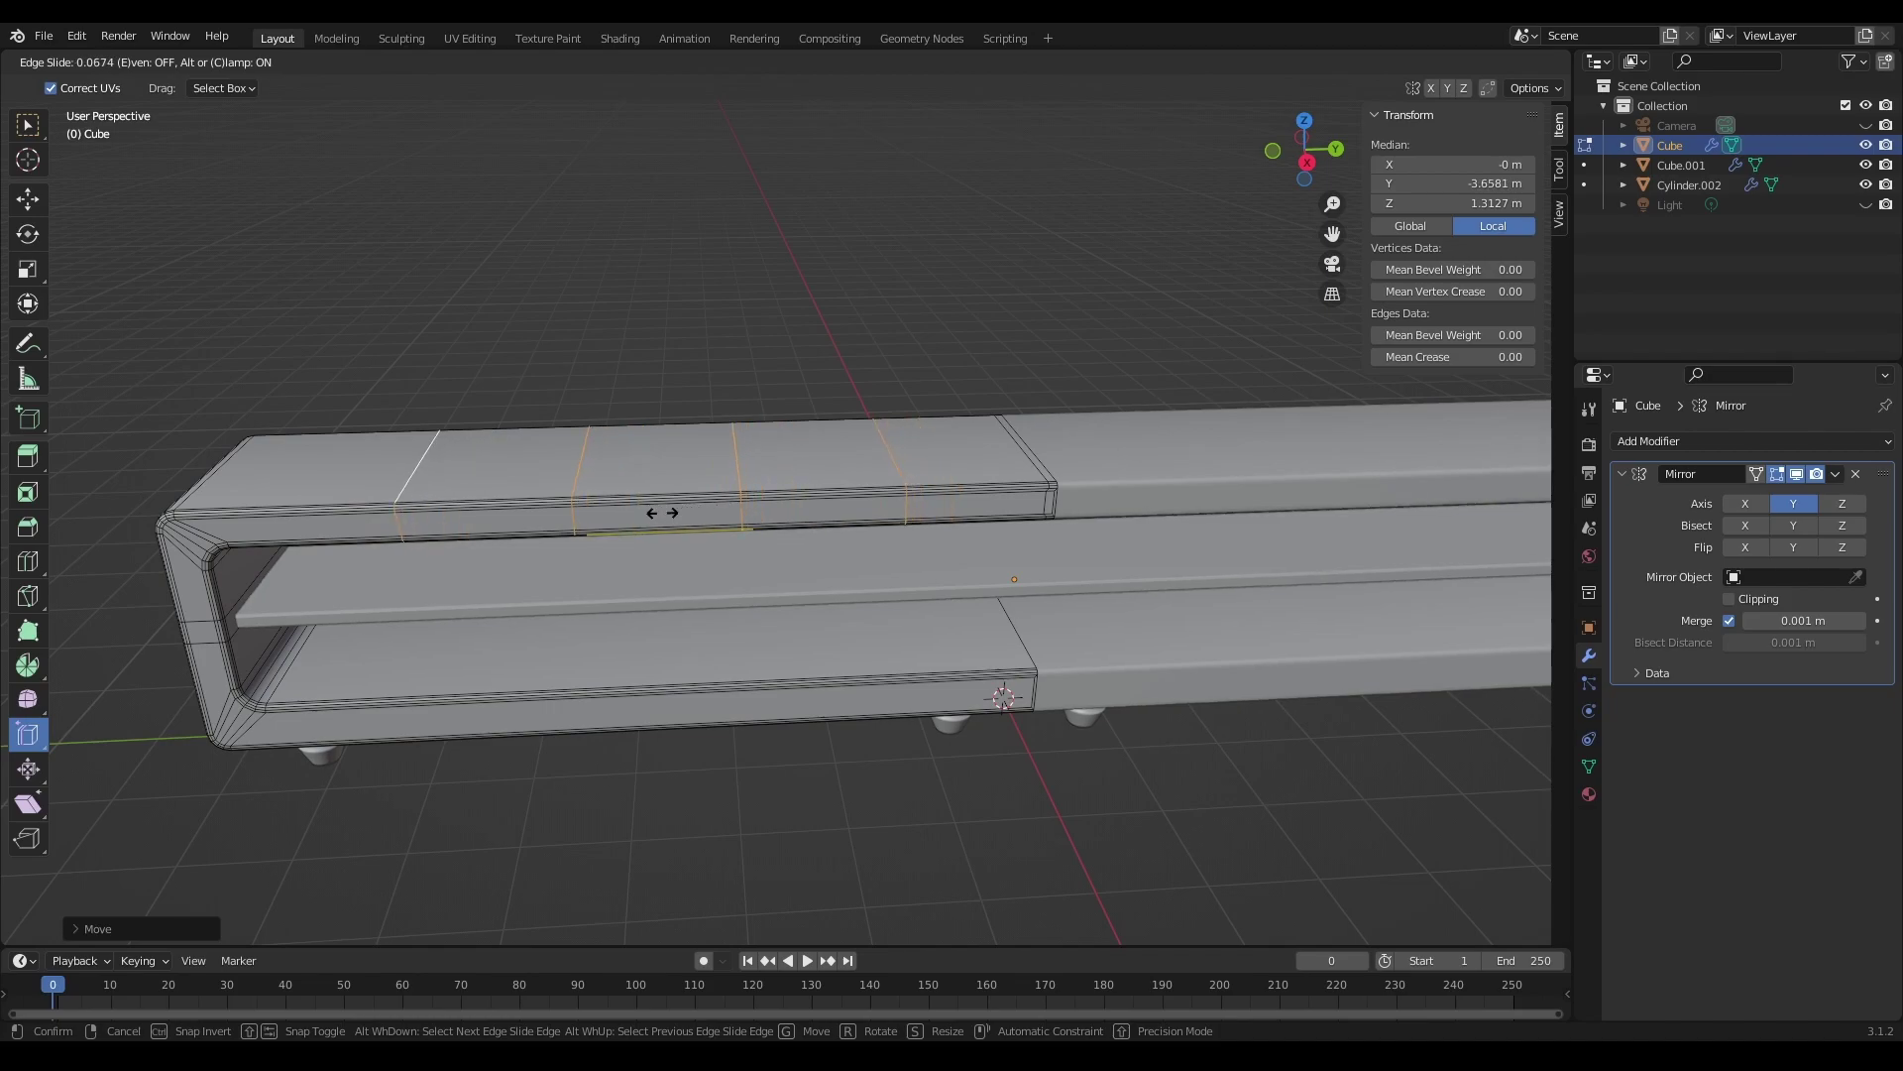
drag(674, 510, 653, 508)
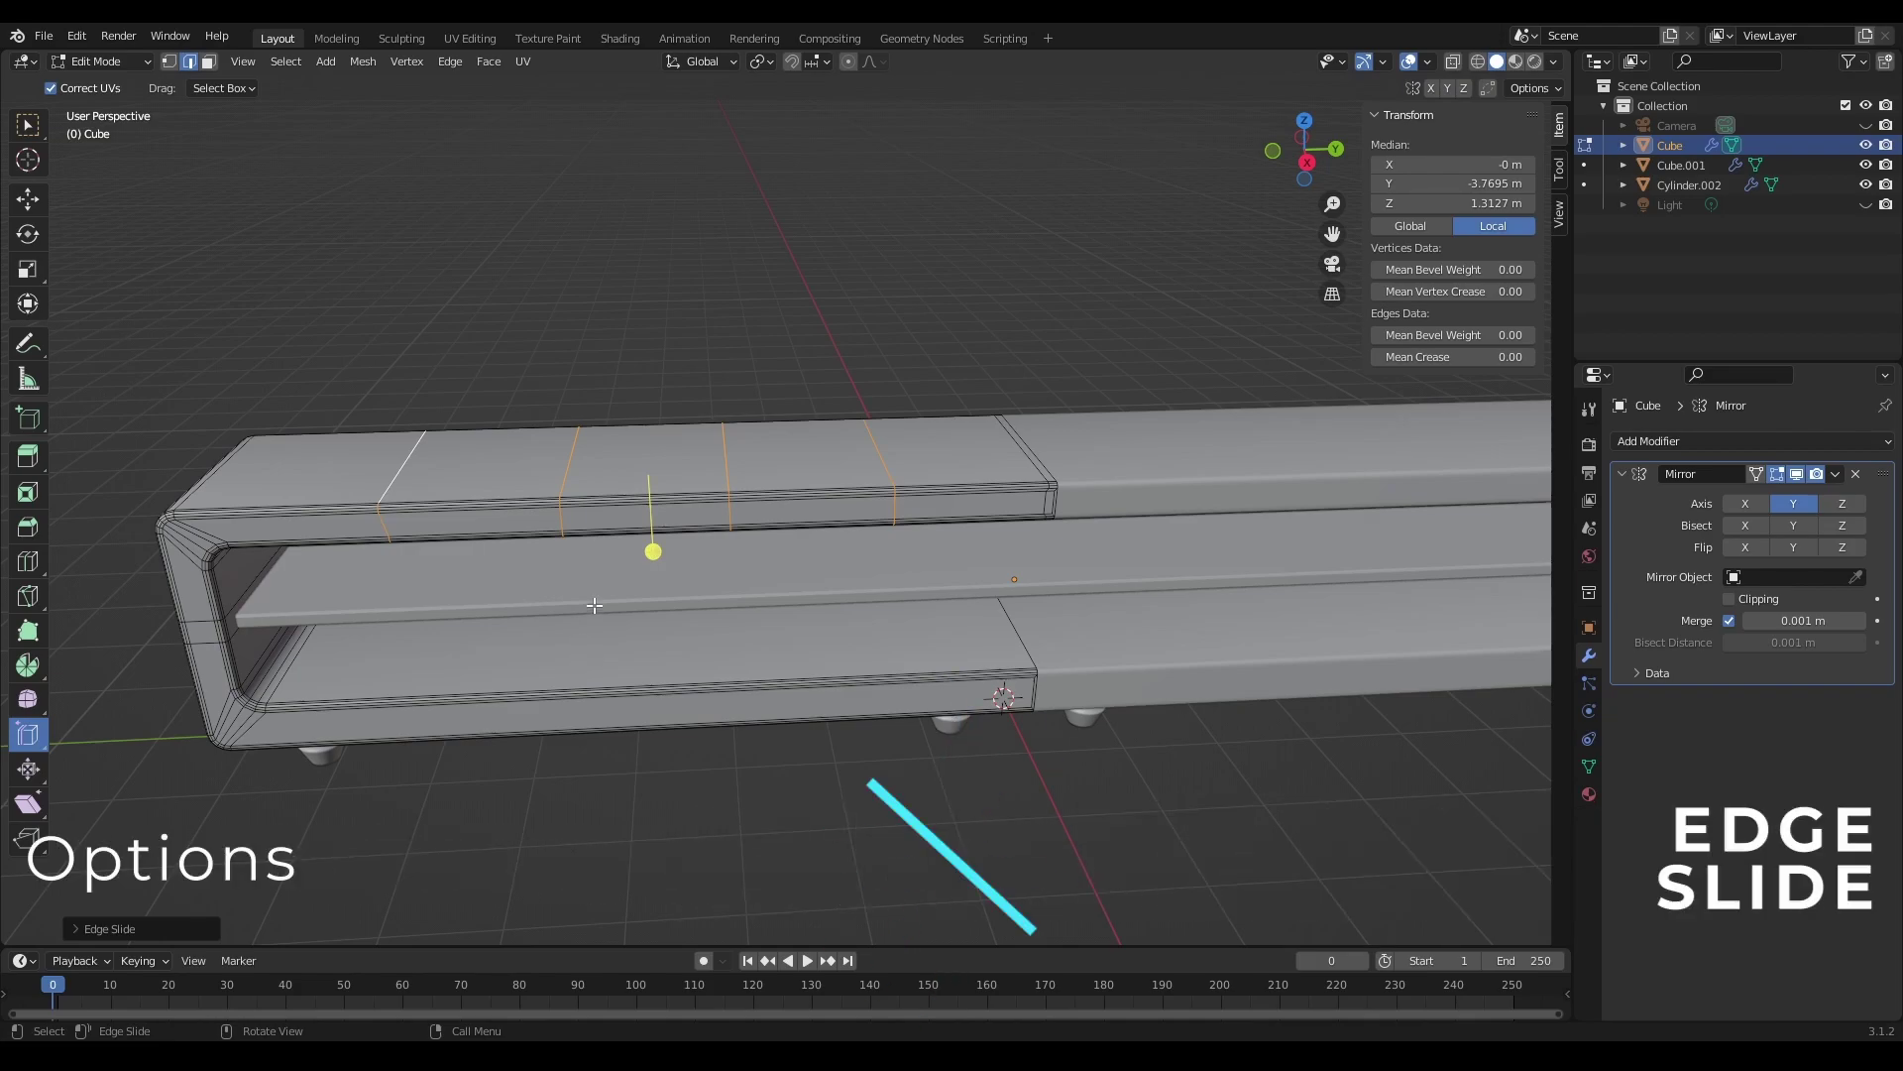
Step: Slide the edge loop back and forth along the top shelf, finishing leftward
mouse_move(651, 550)
mouse_down()
mouse_move(835, 651)
mouse_move(489, 645)
mouse_move(799, 604)
mouse_move(506, 628)
mouse_up()
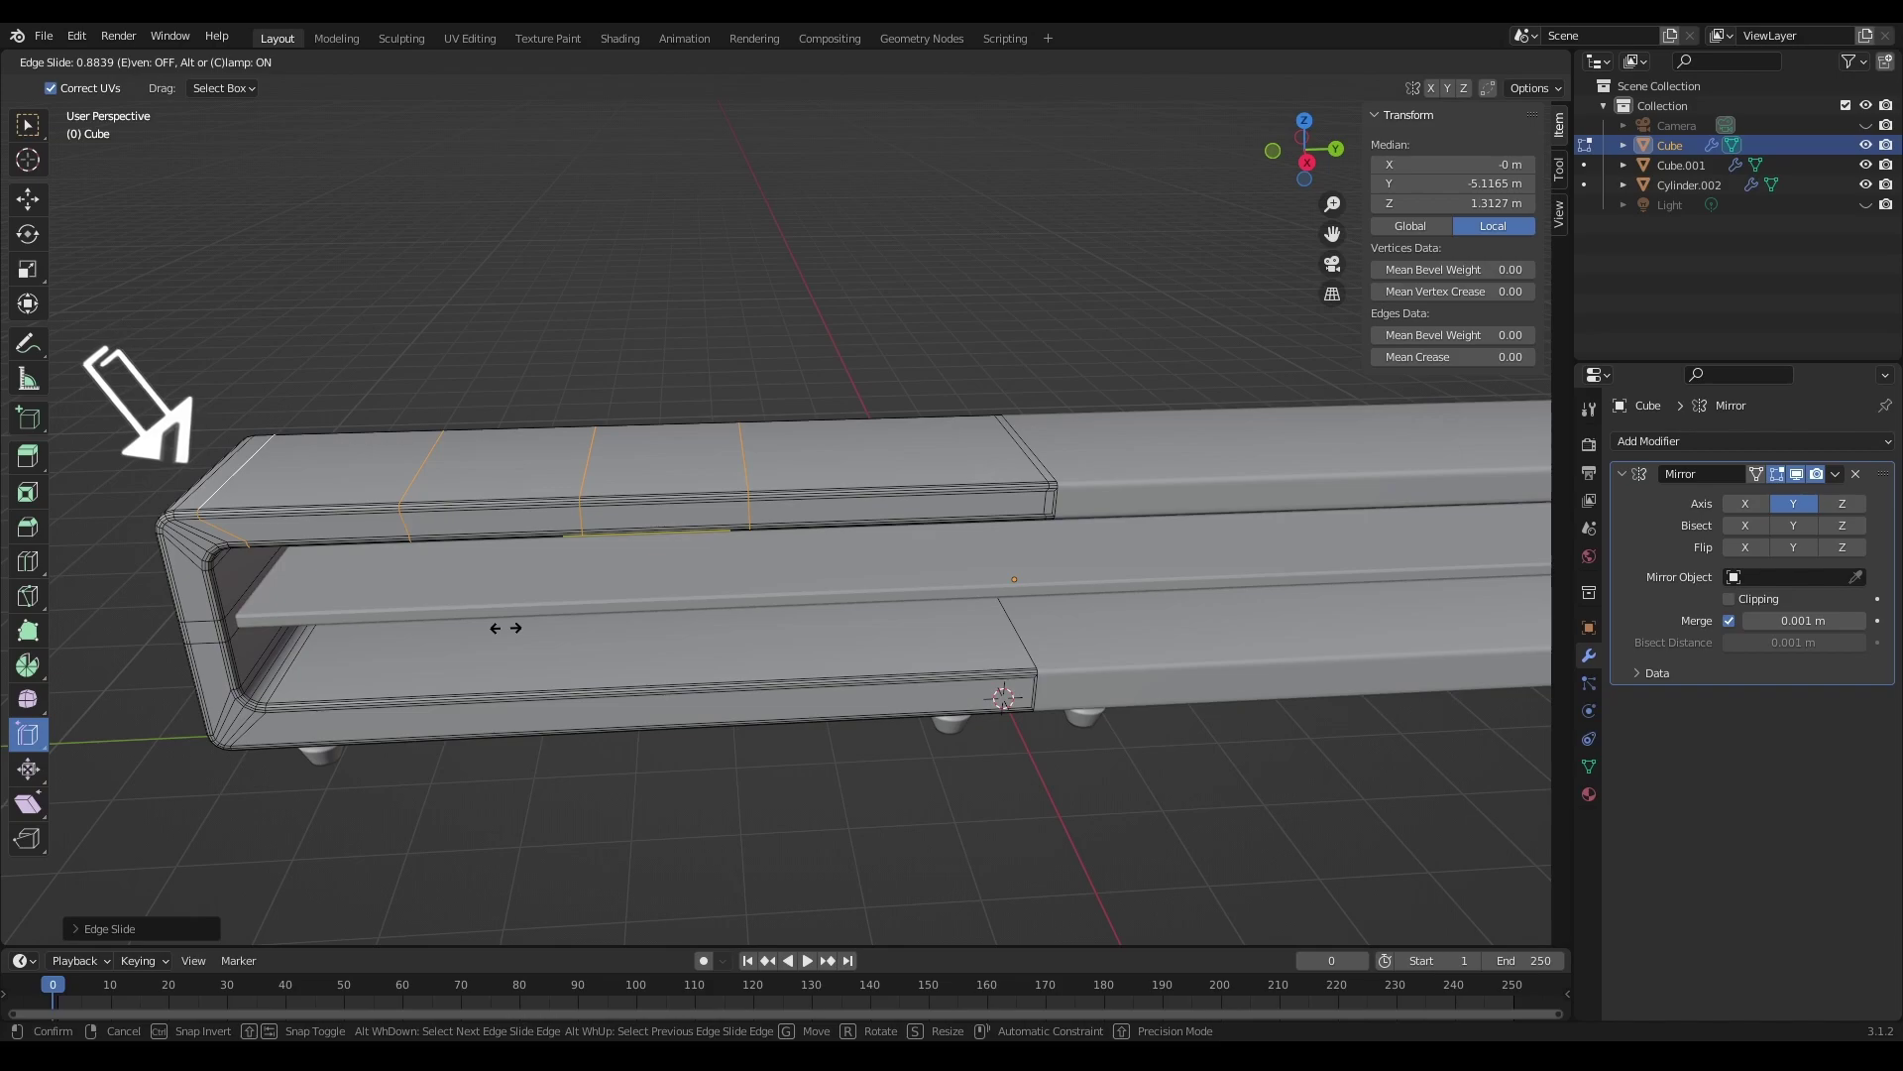
drag(506, 628, 812, 569)
scroll(978, 526, up, 3)
shift+middle_drag(1237, 486, 1156, 482)
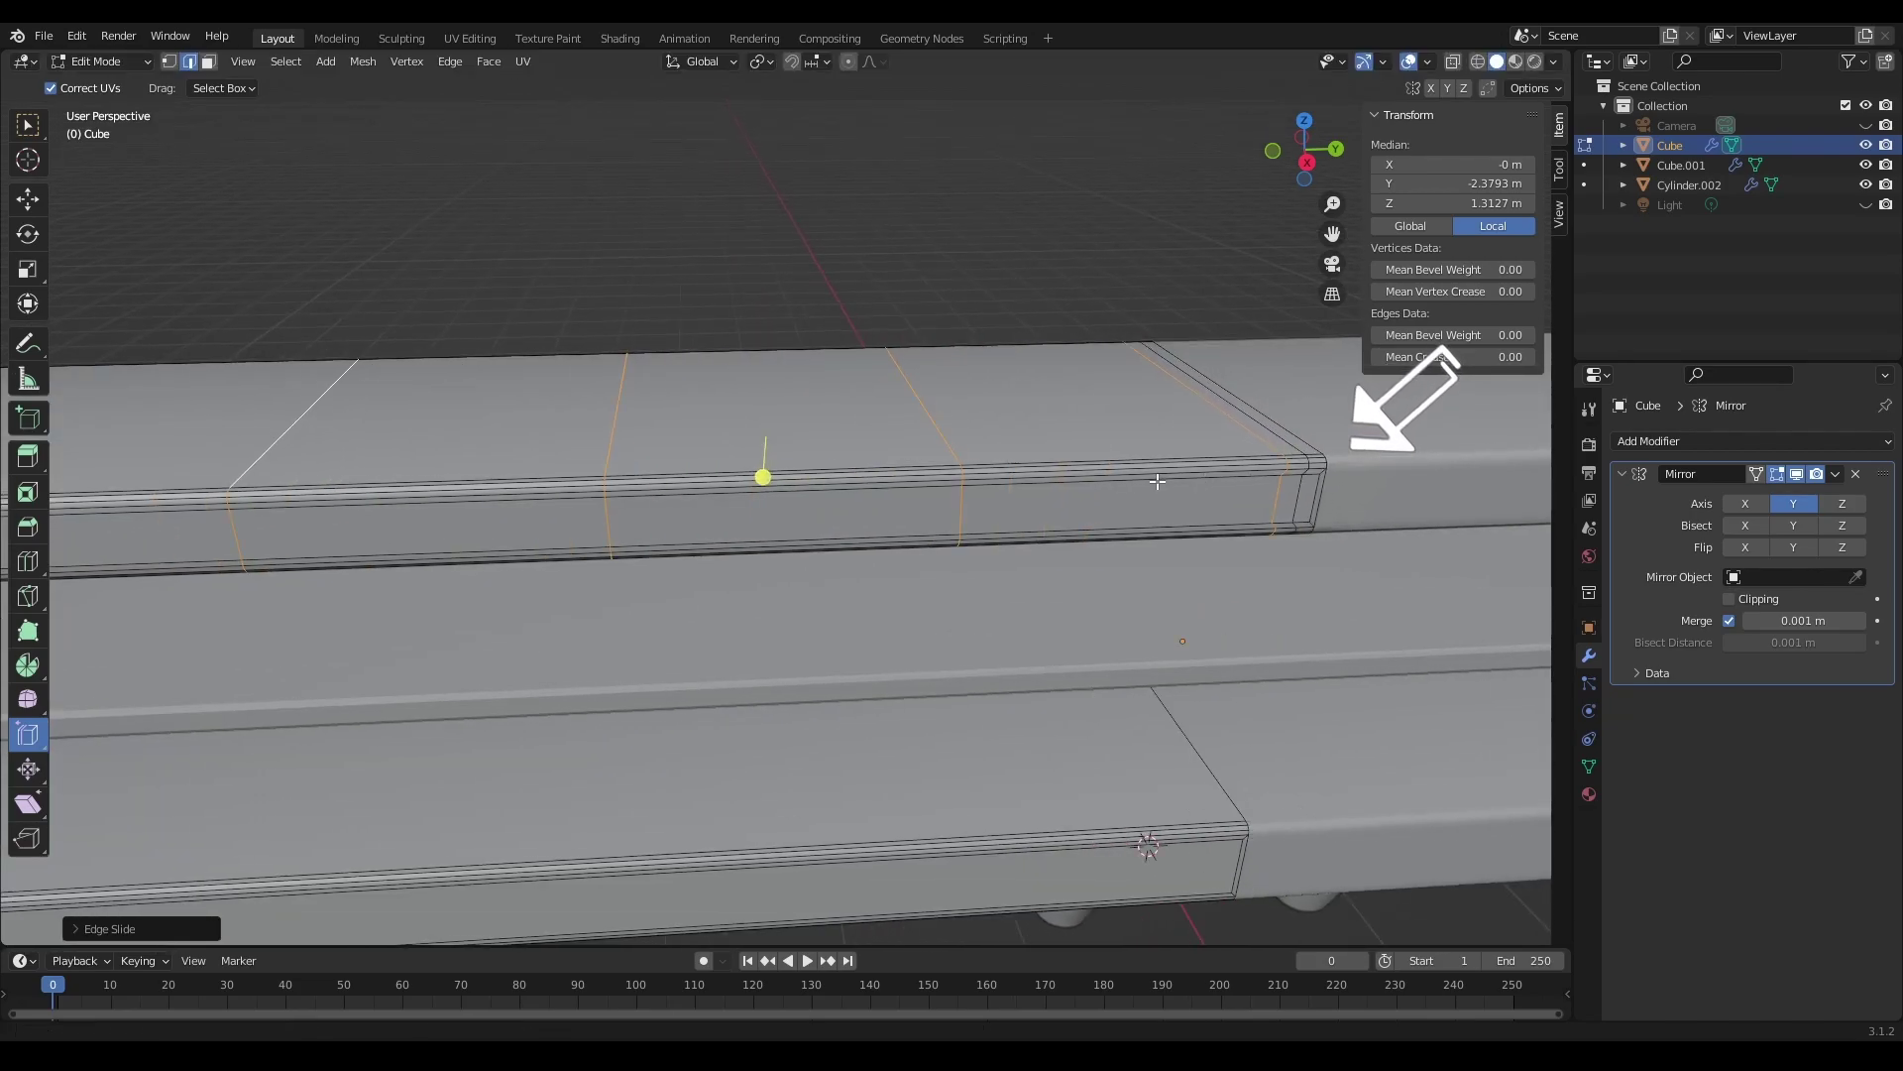
scroll(738, 671, down, 5)
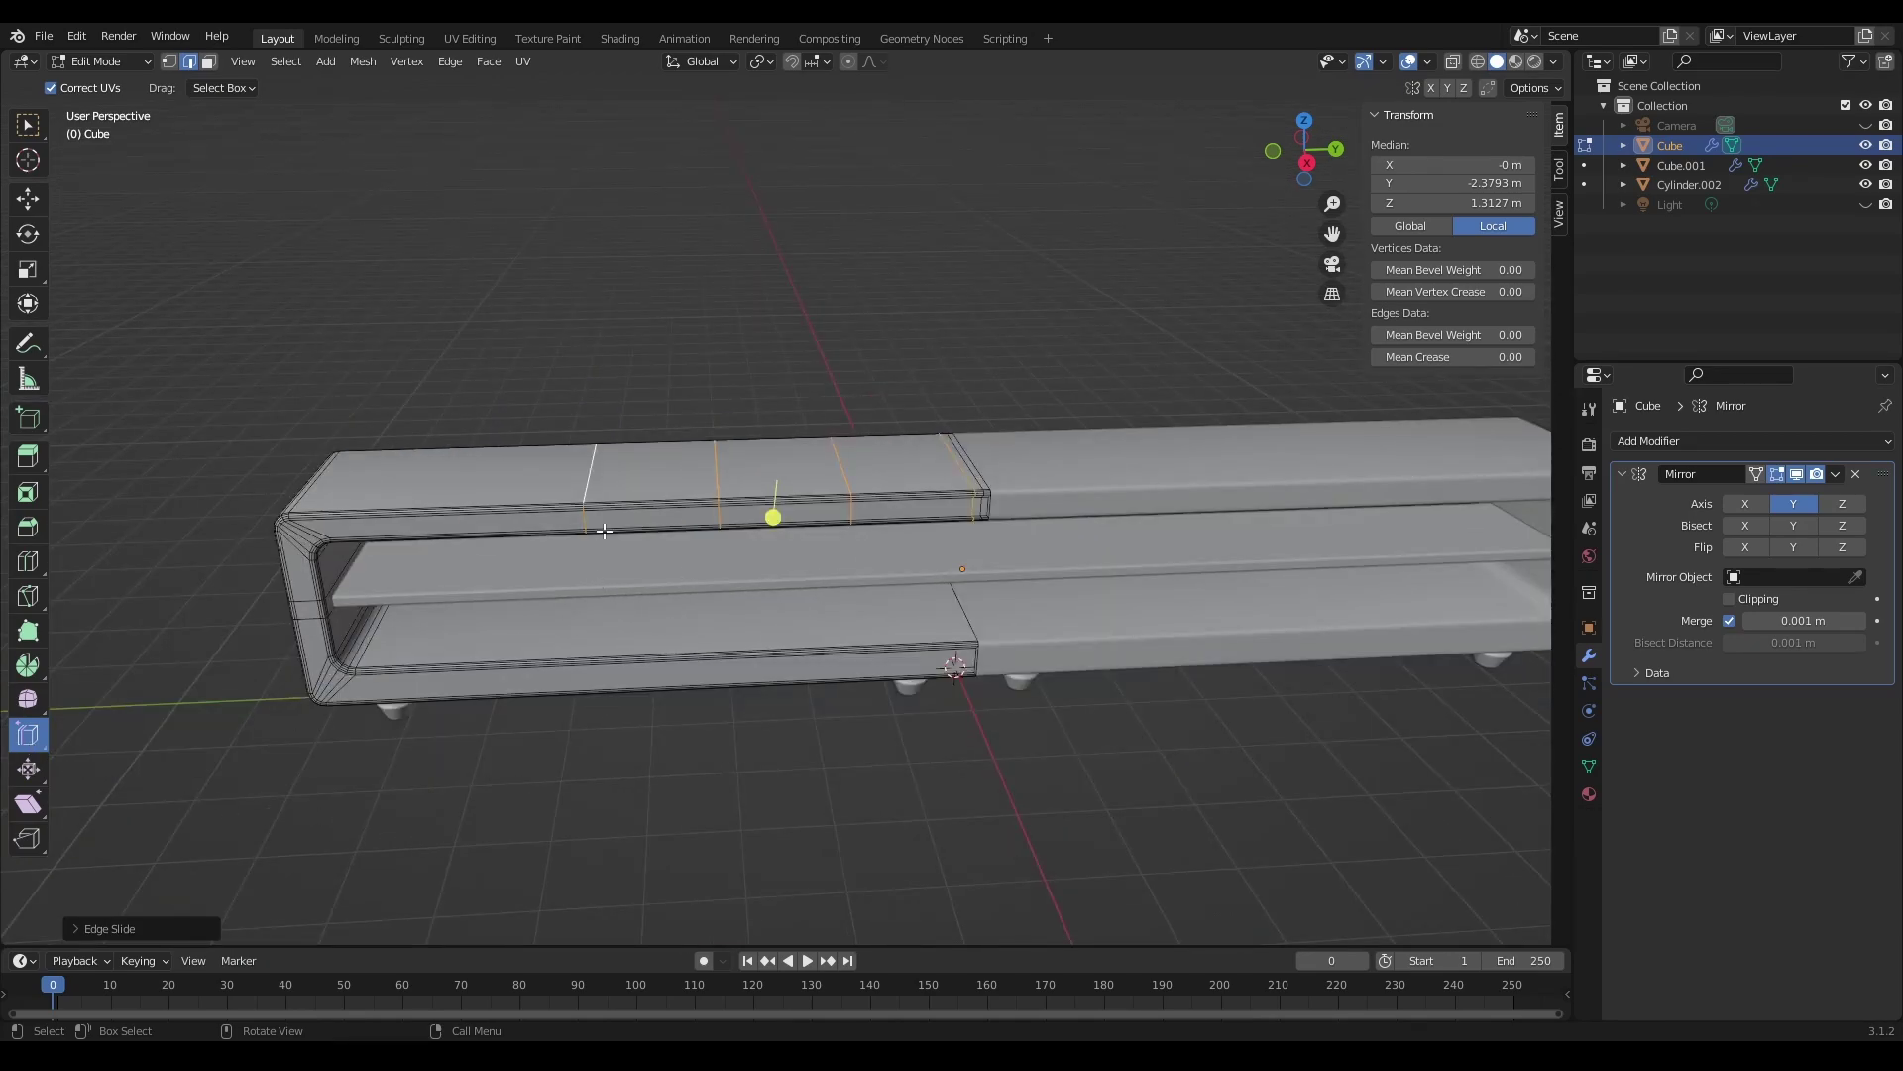
drag(771, 519, 728, 600)
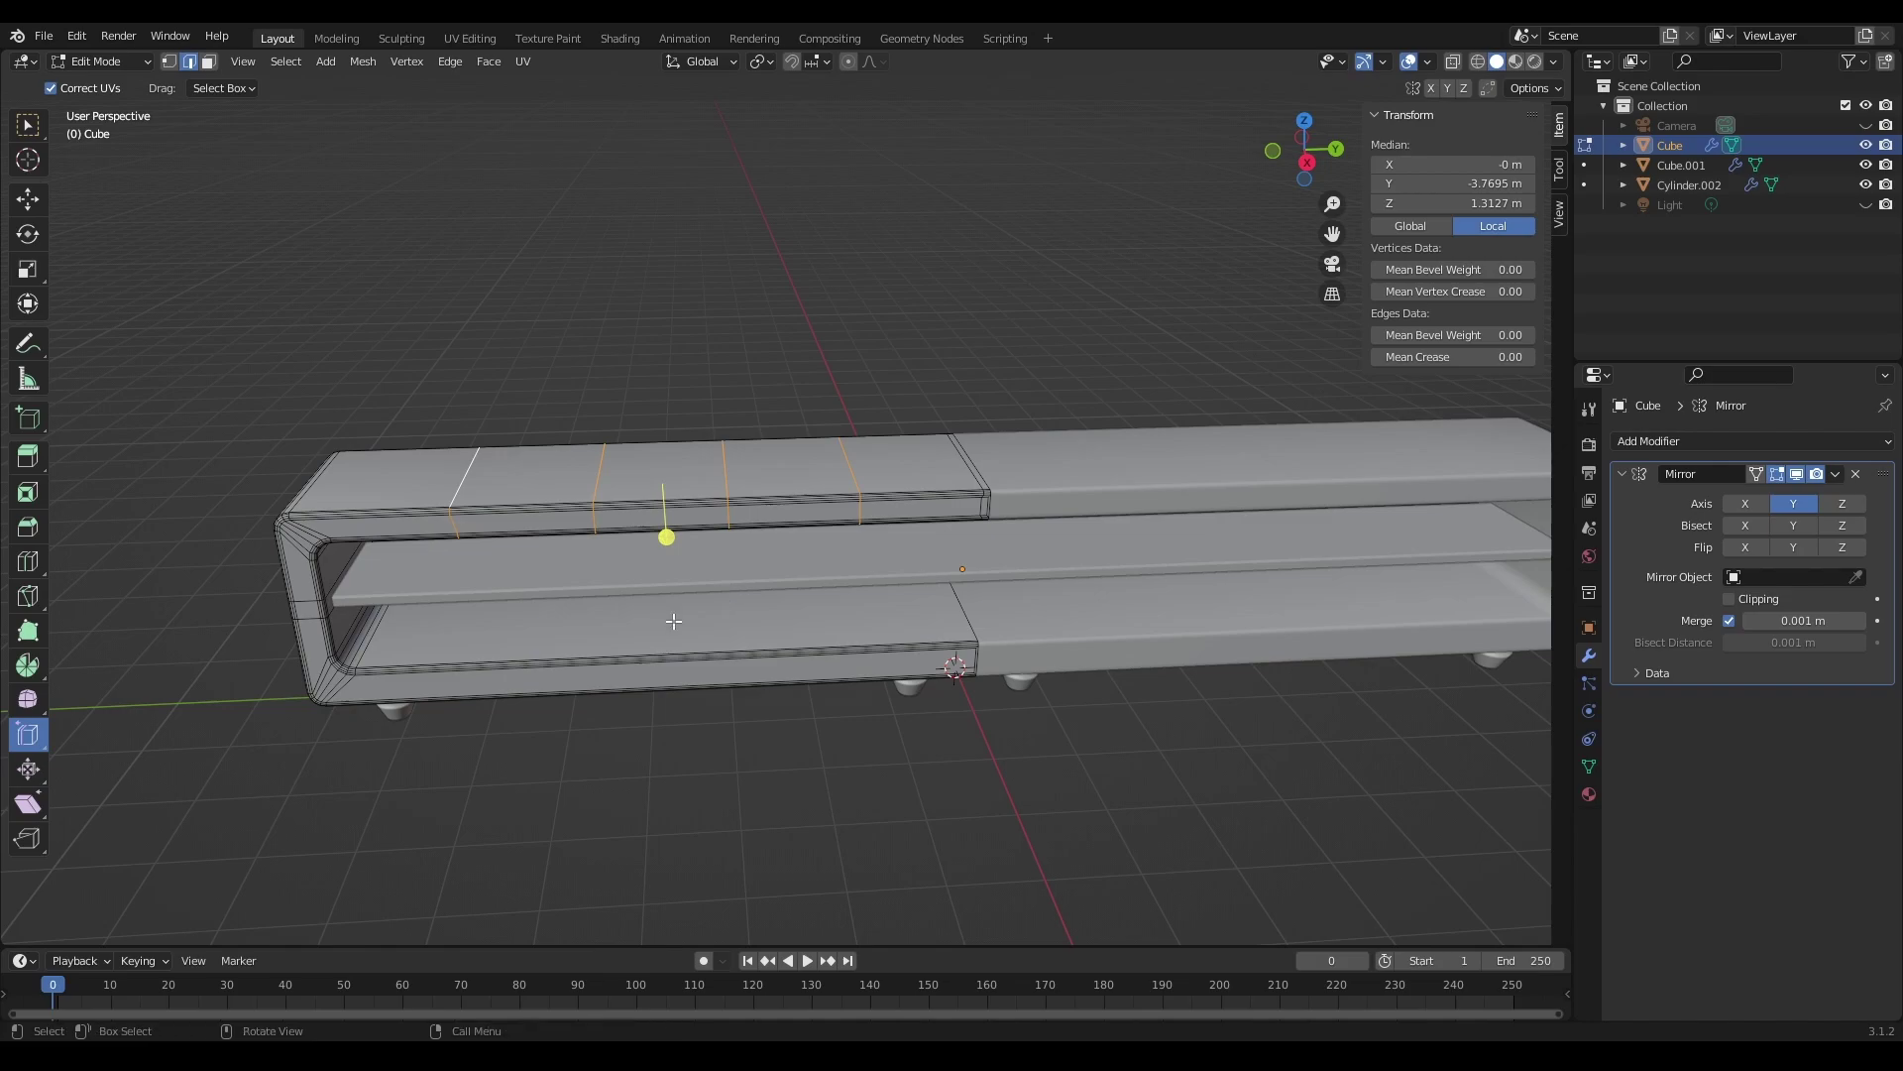
Step: Select another crosswise loop near the shelf's left end and slide it along the top
alt+click(465, 480)
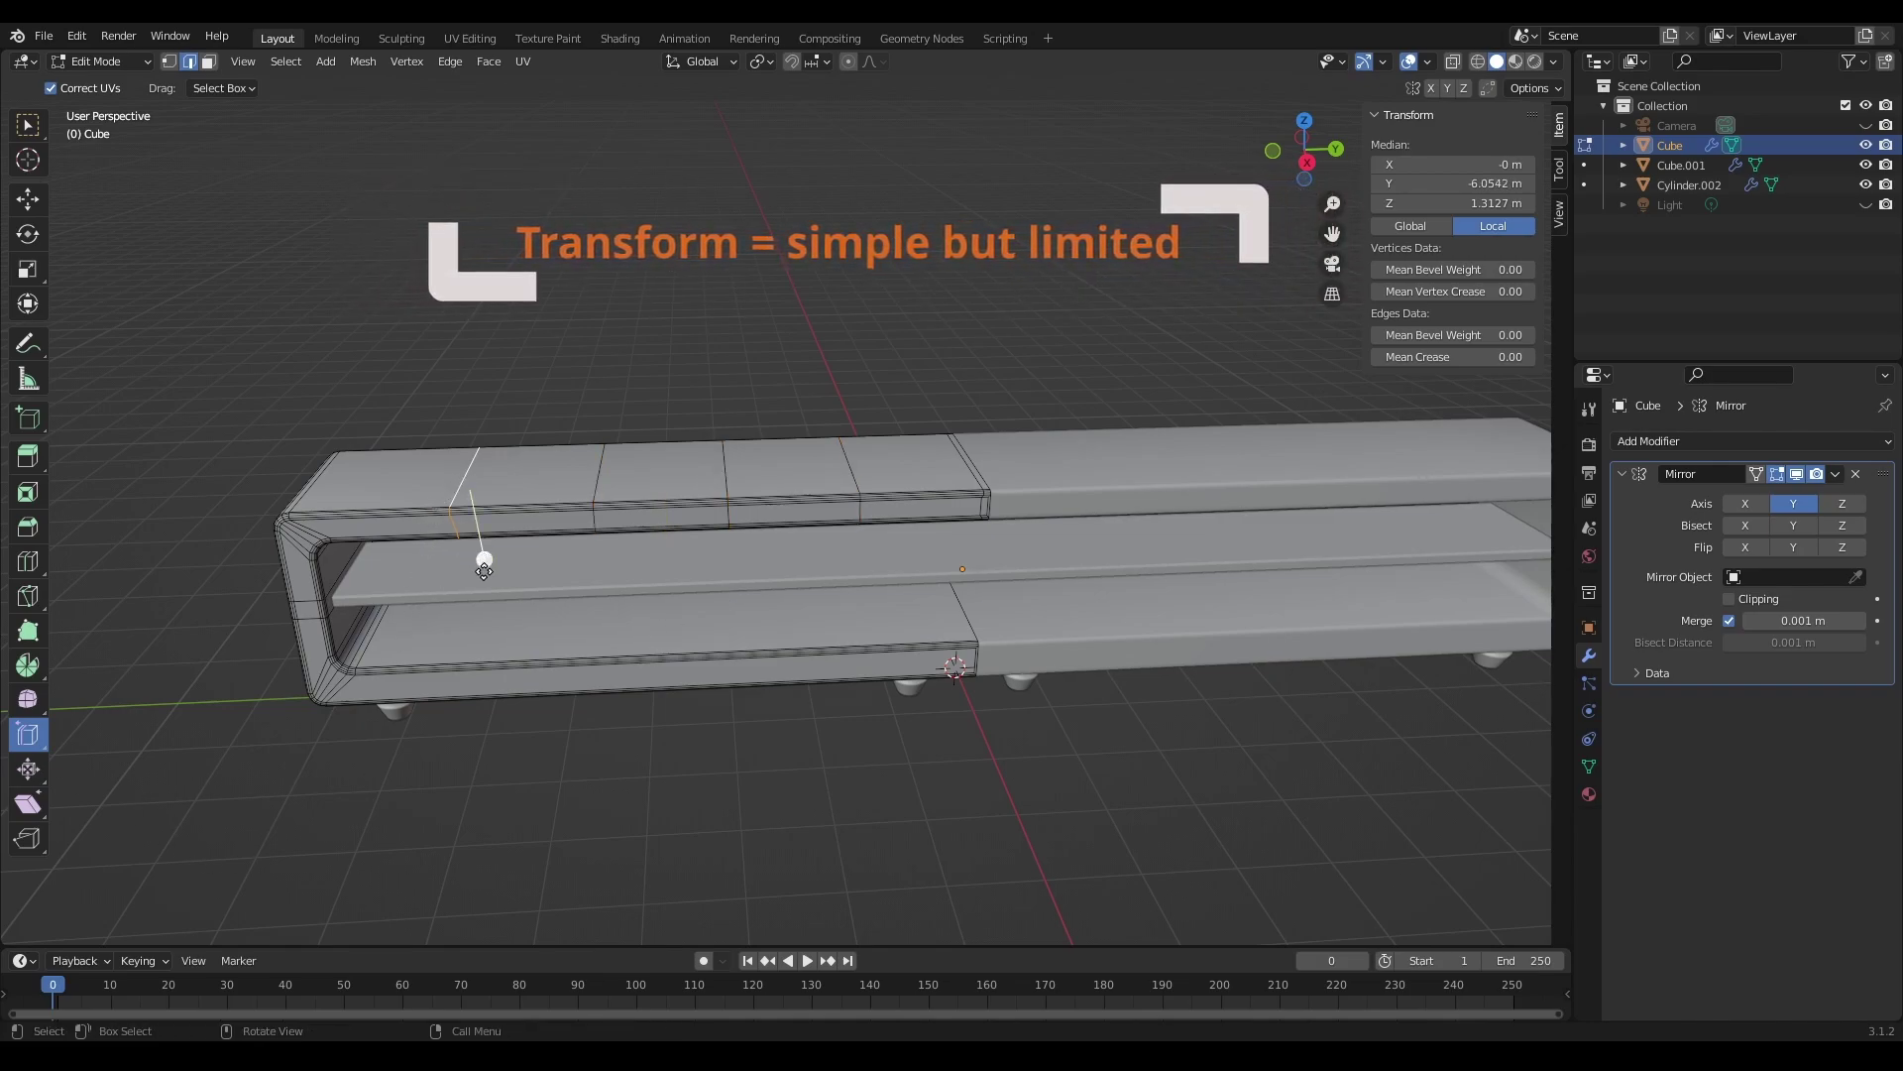
mouse_move(478, 551)
mouse_down()
mouse_move(542, 526)
mouse_move(391, 460)
mouse_up()
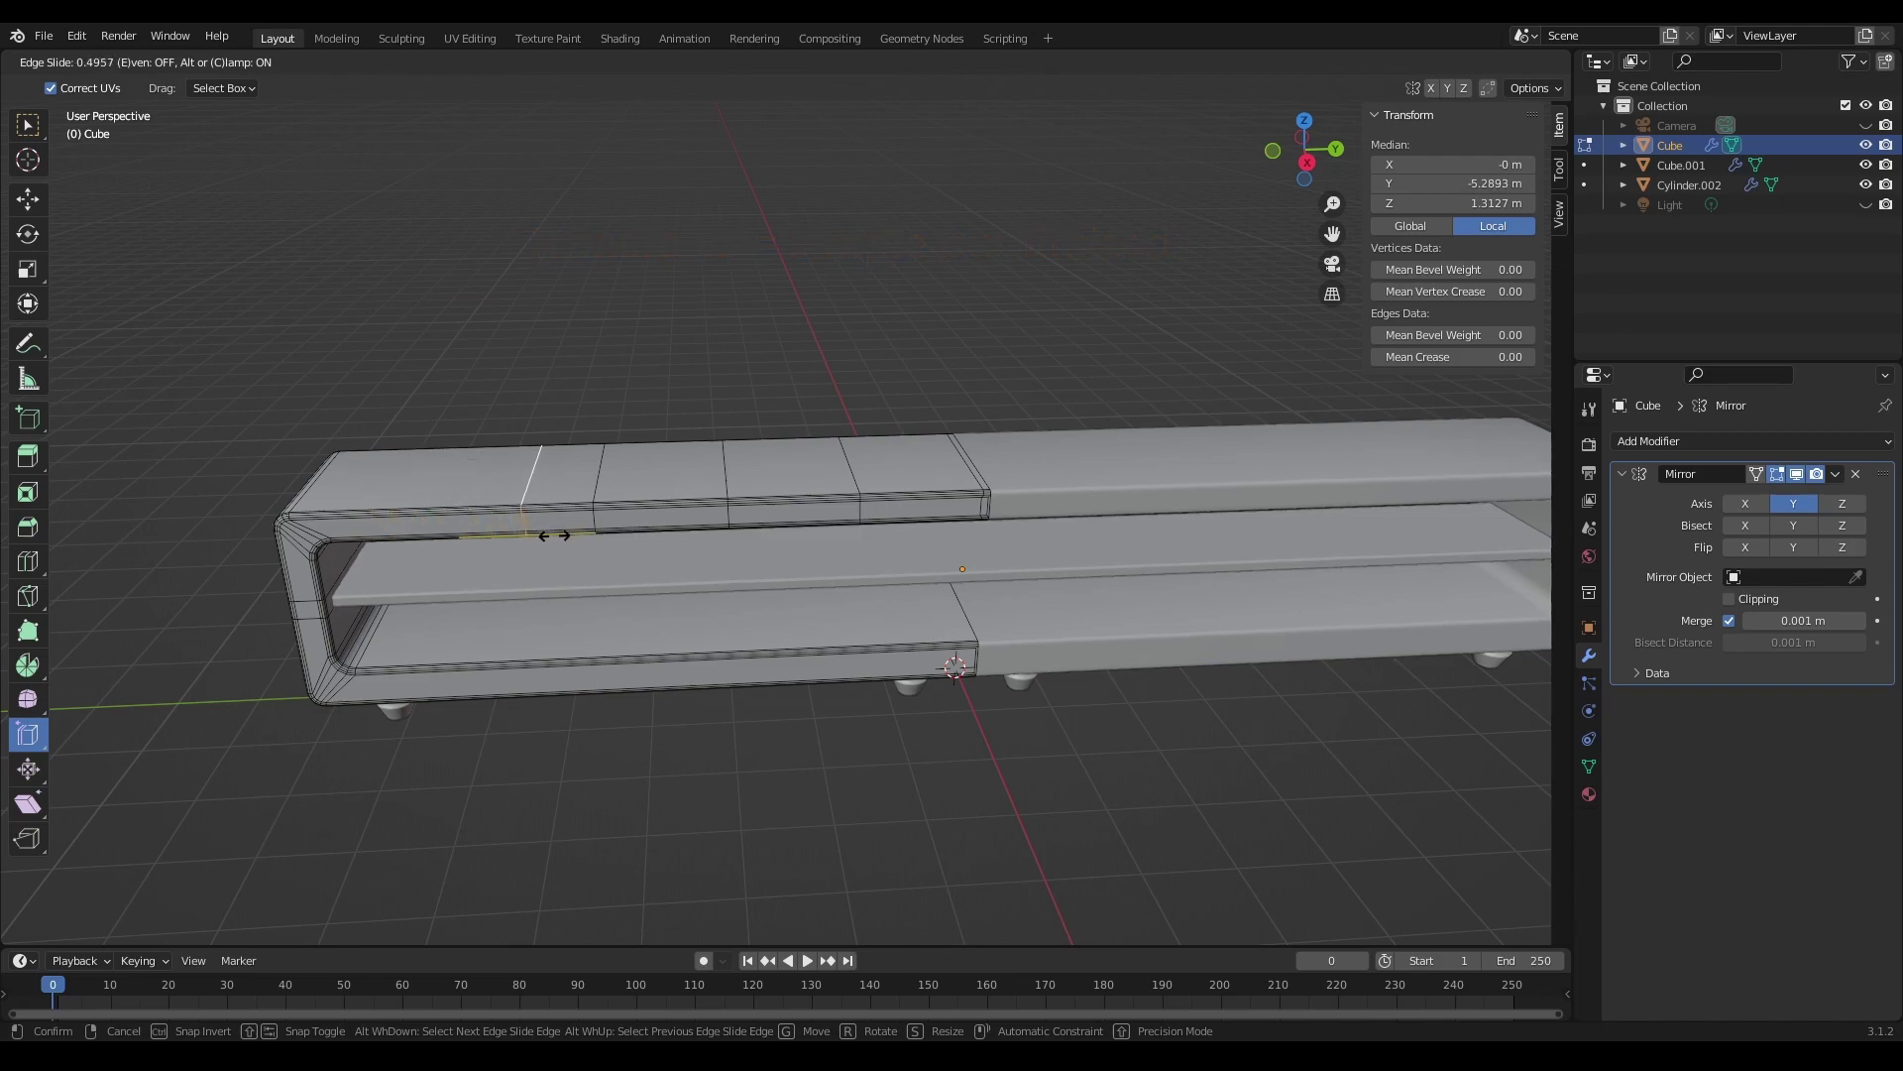
click(392, 460)
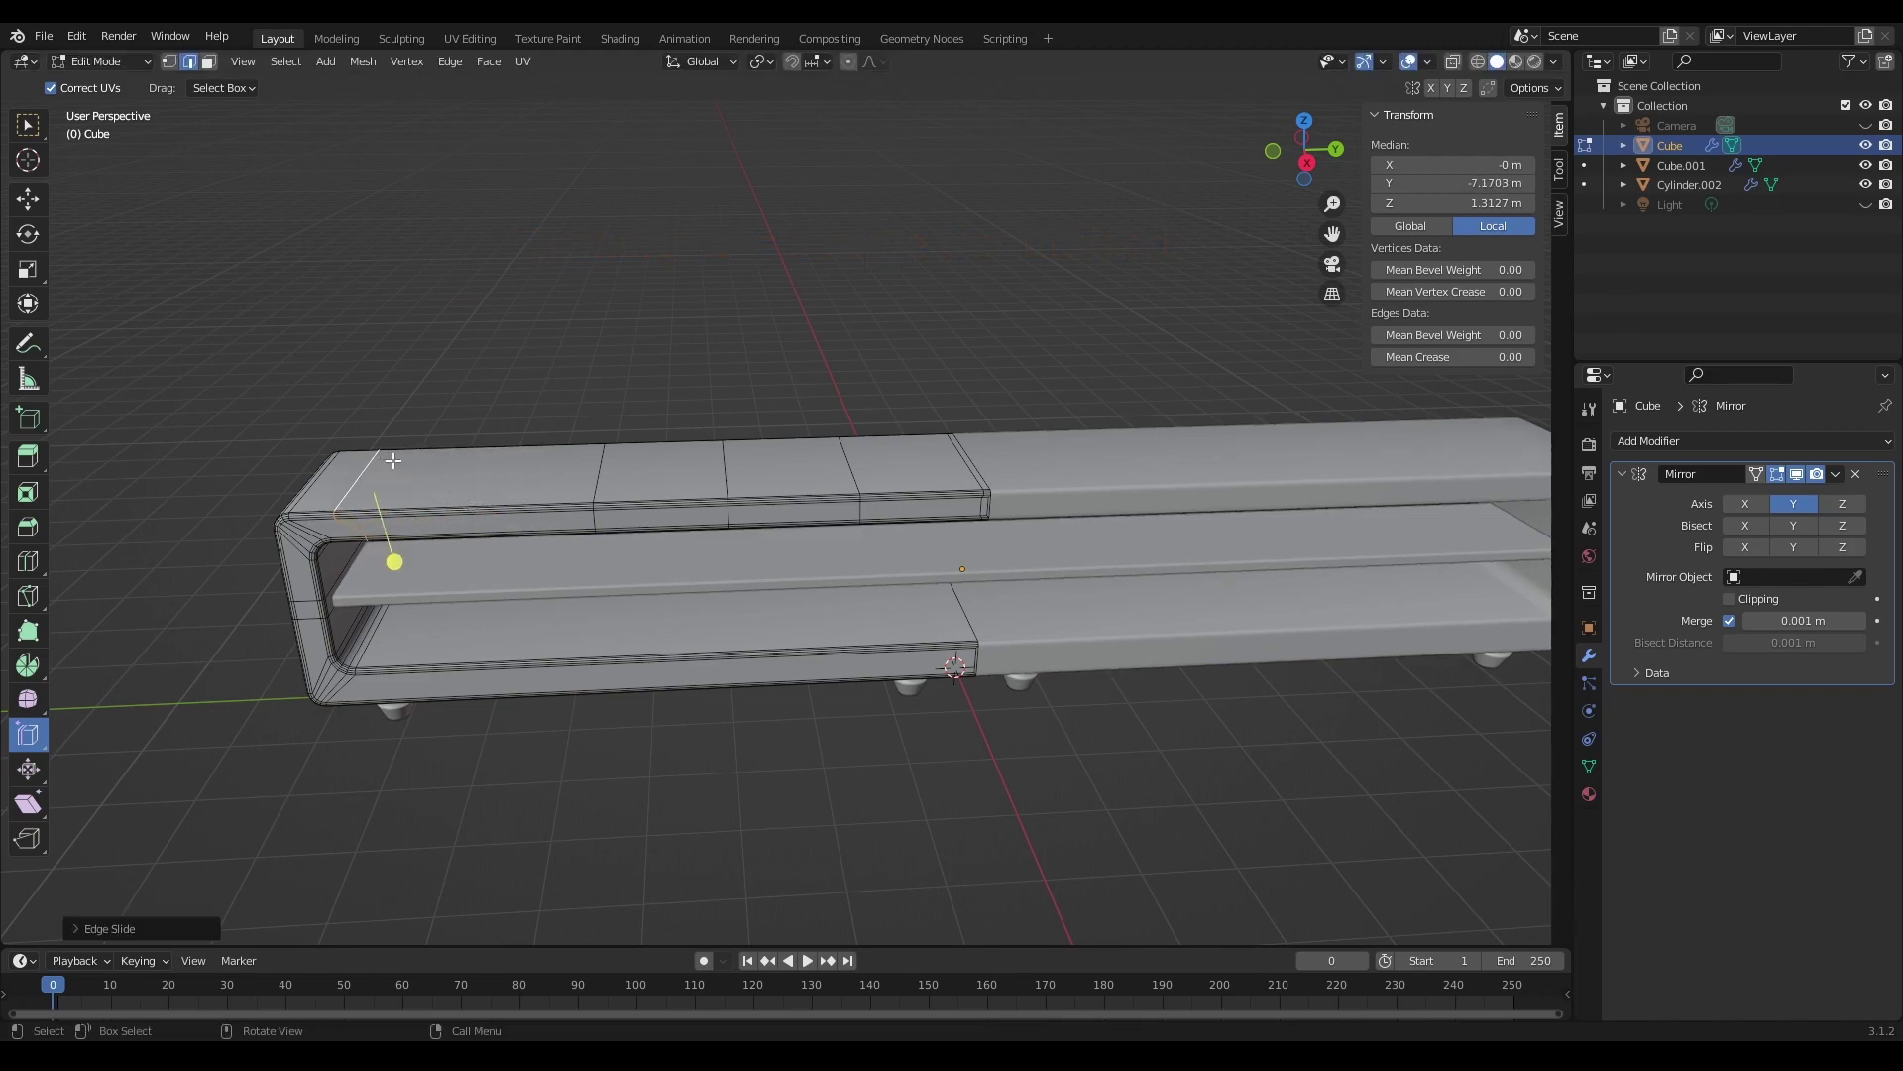
Step: In the Edge Slide redo panel, adjust the slide Factor toward 0.730
click(75, 926)
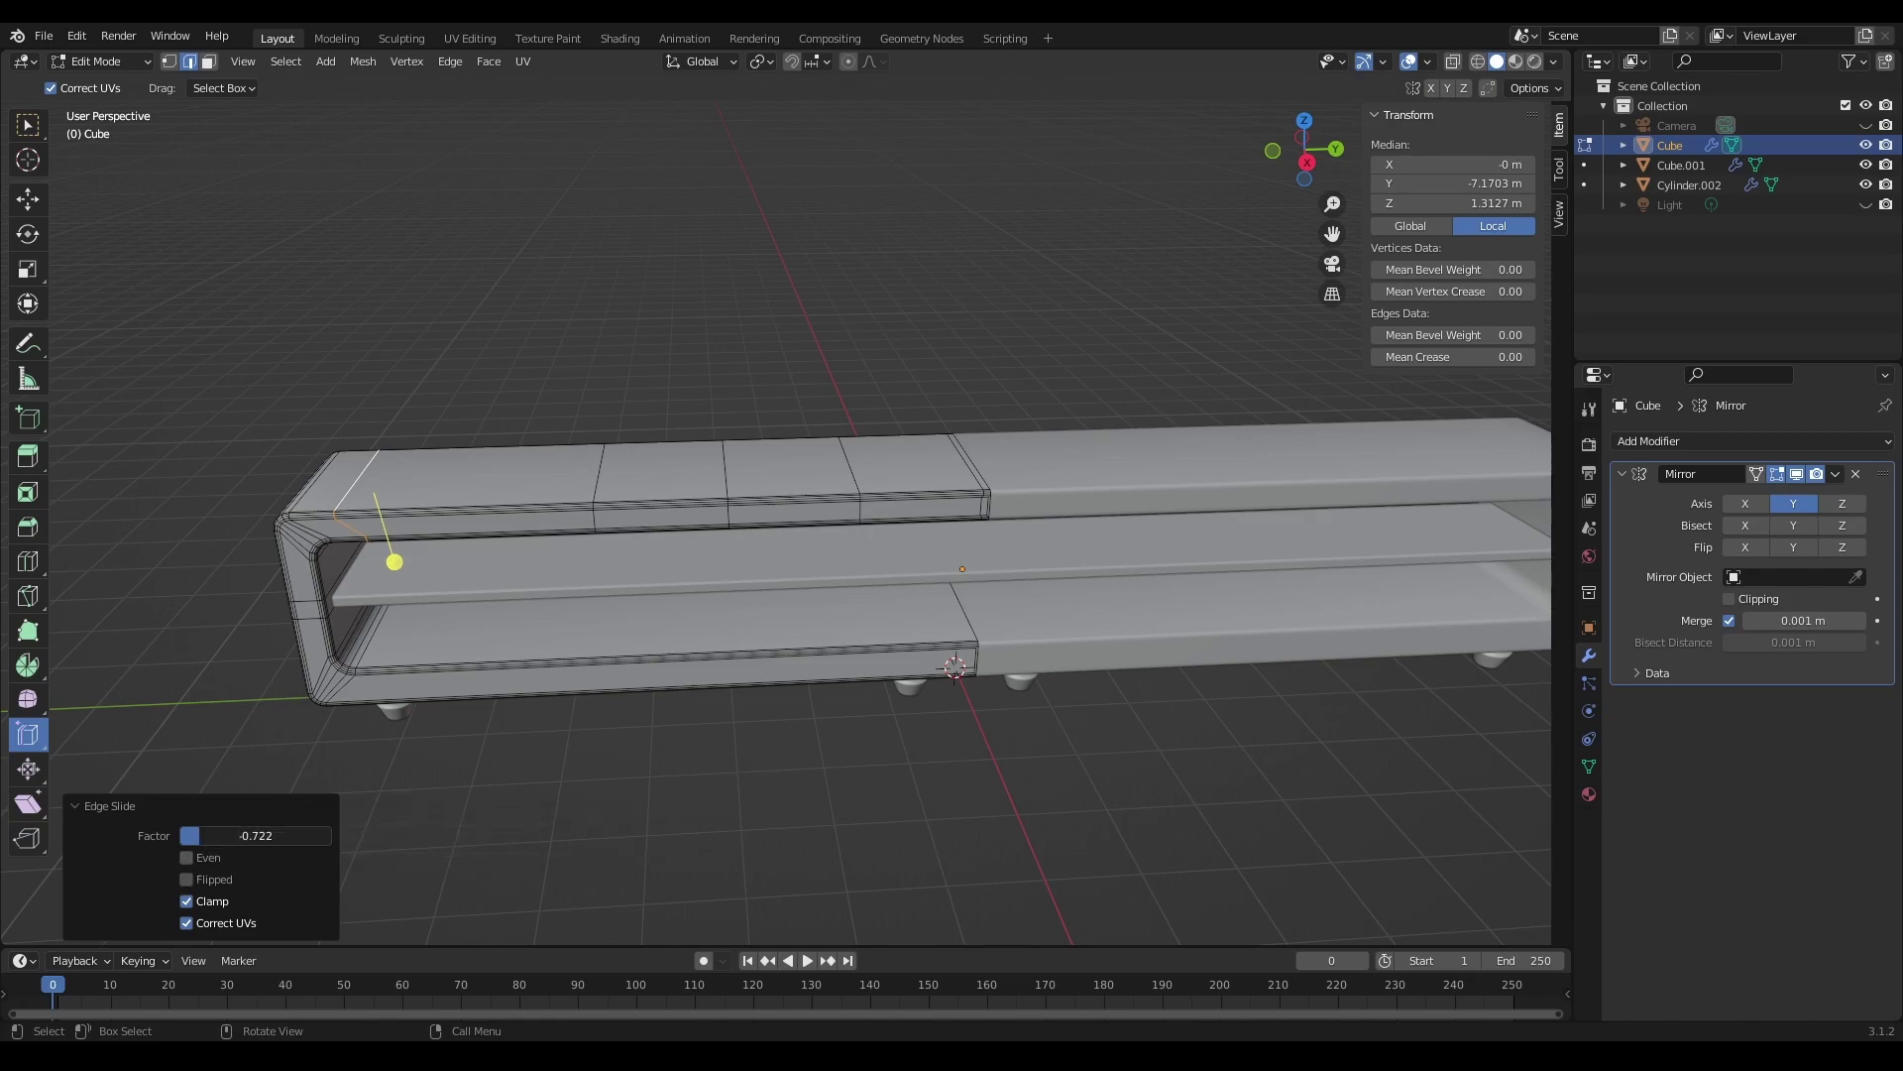
mouse_move(255, 836)
mouse_down()
mouse_move(303, 835)
mouse_move(231, 836)
mouse_up()
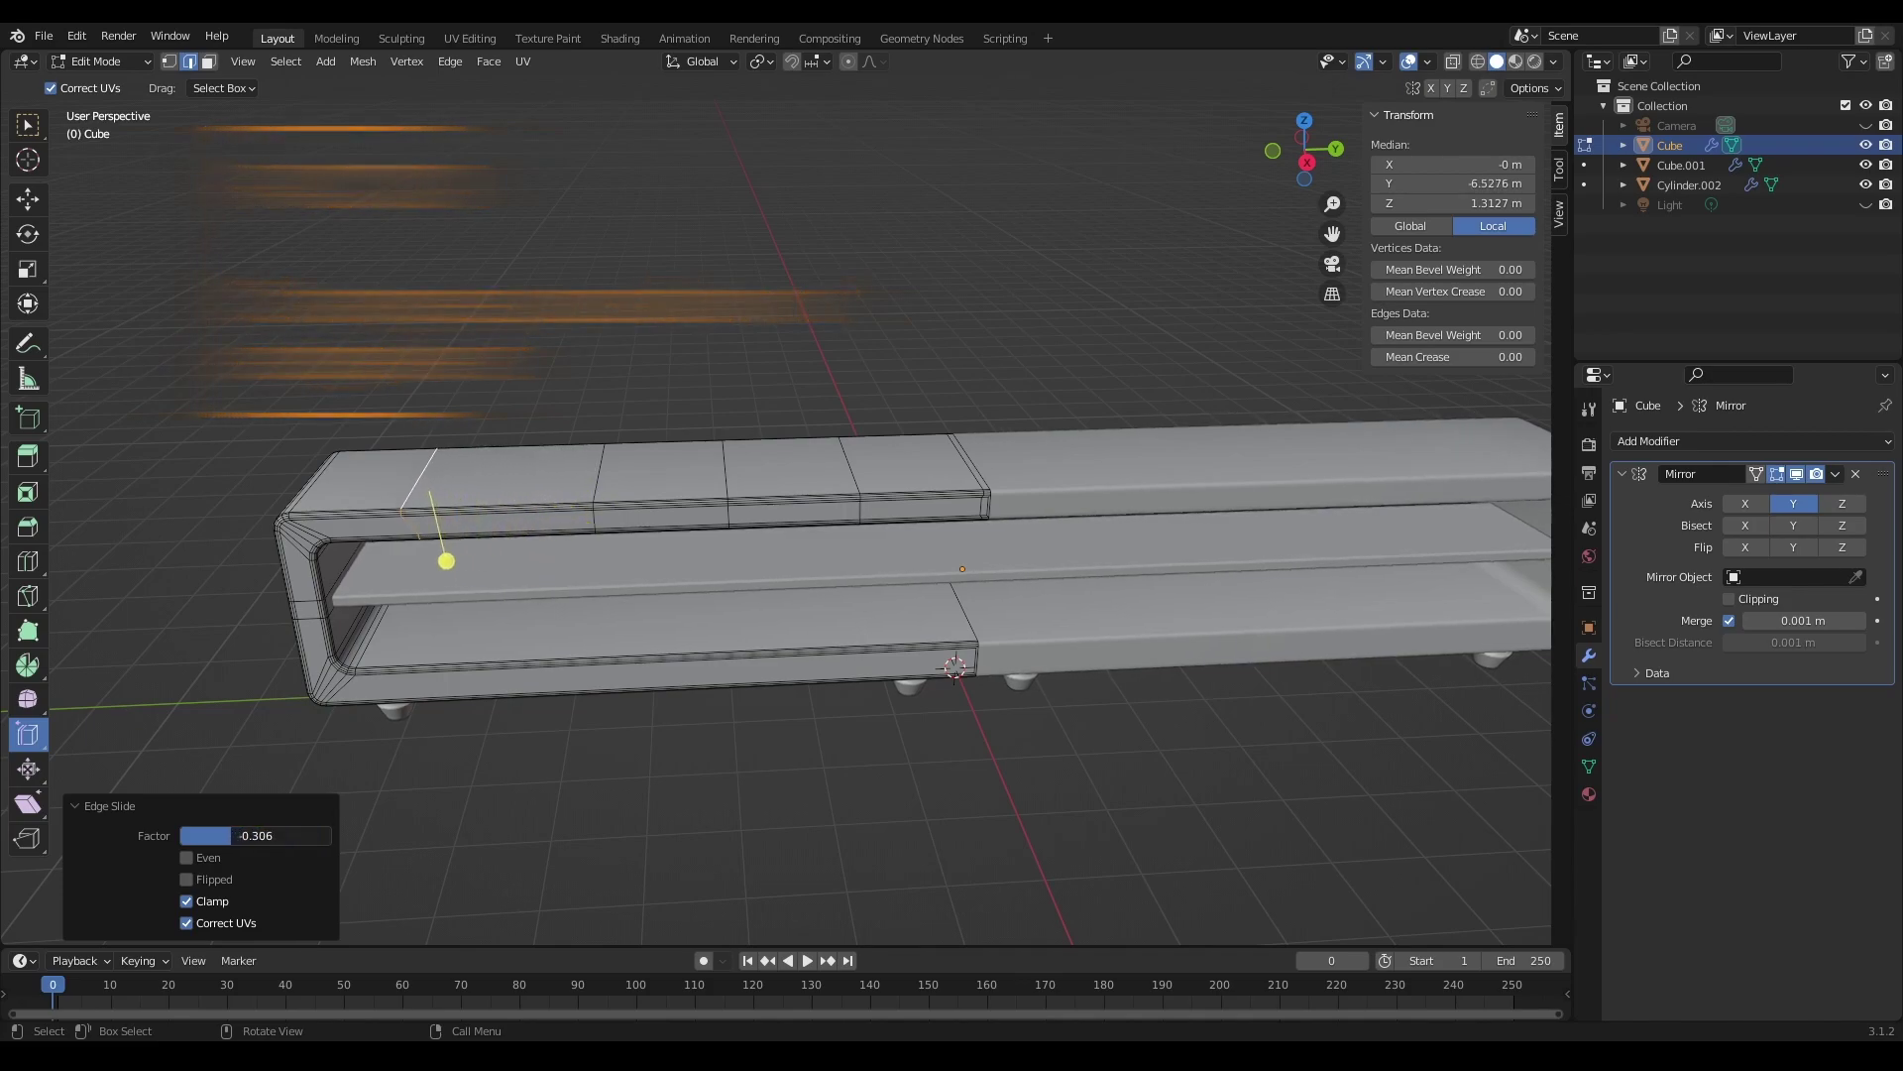
mouse_move(231, 836)
mouse_down()
mouse_move(281, 836)
mouse_move(236, 836)
mouse_up()
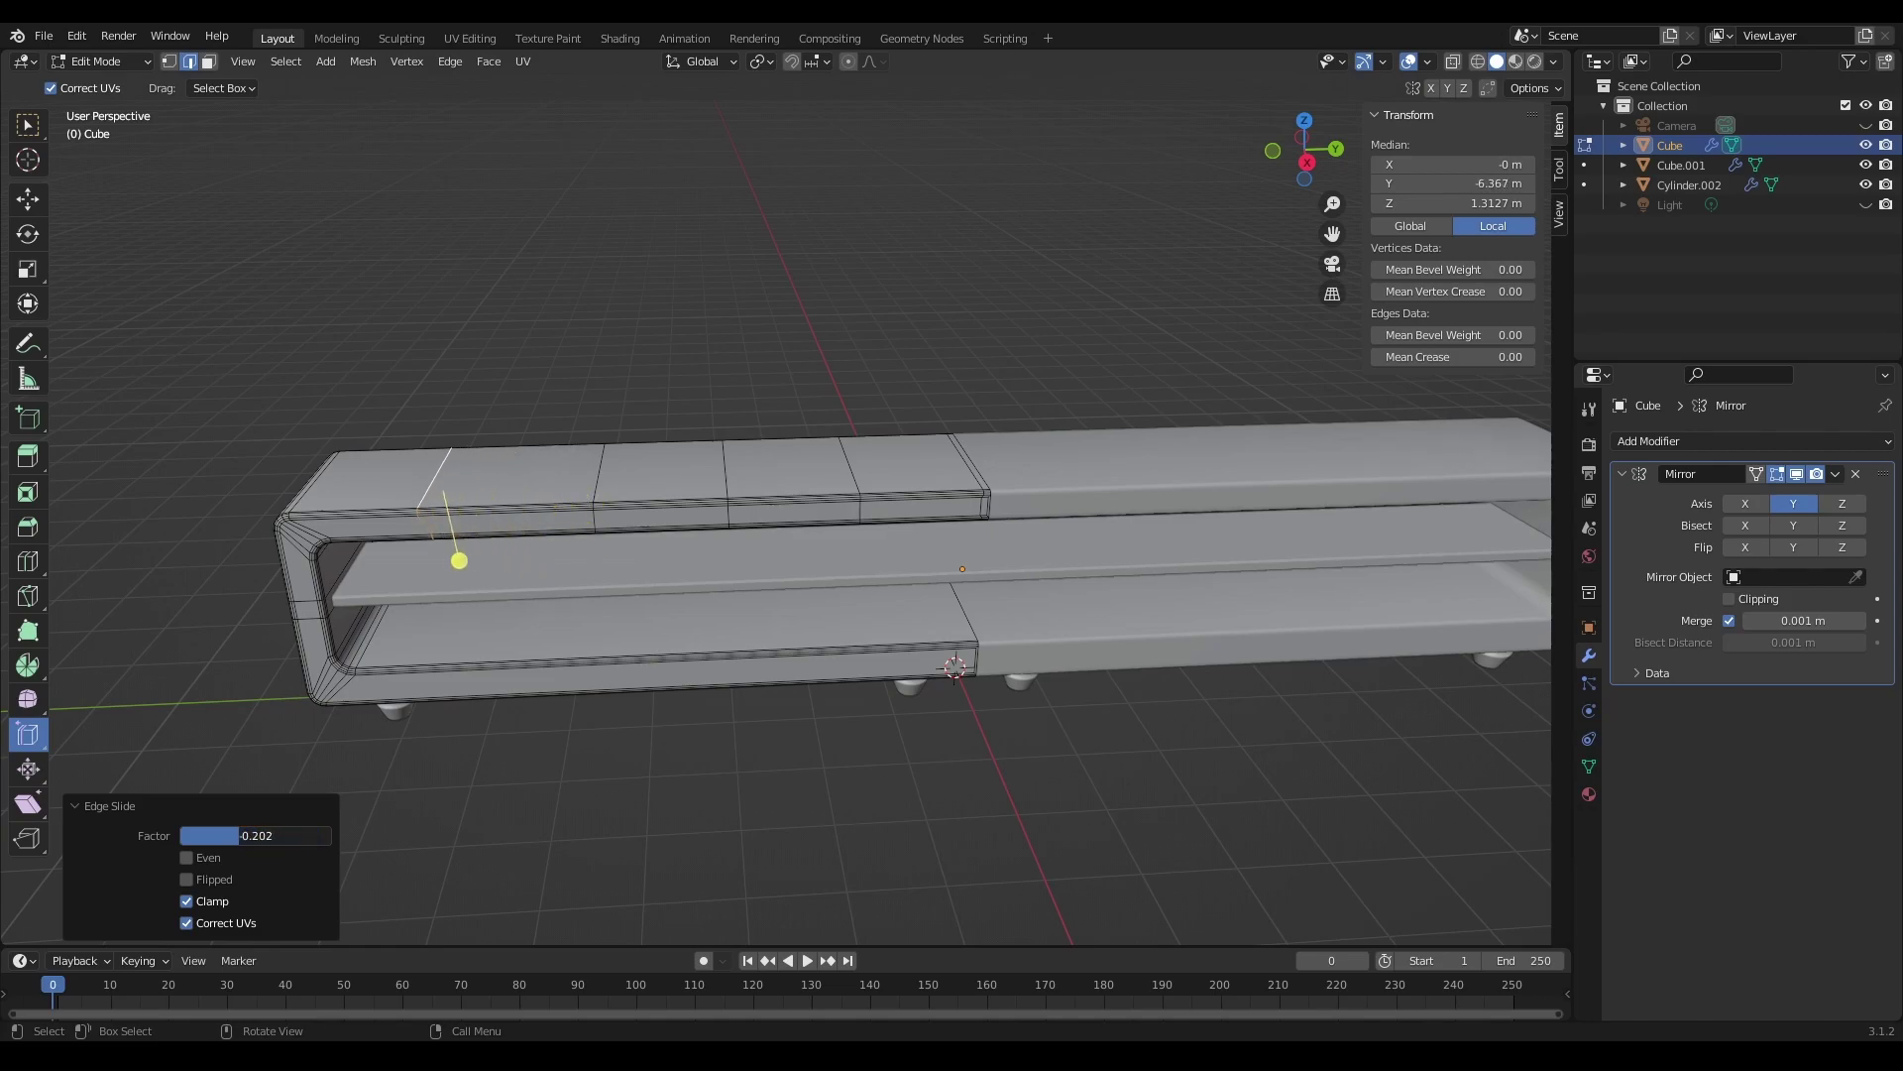
mouse_move(236, 836)
mouse_down()
mouse_move(268, 836)
mouse_move(220, 835)
mouse_up()
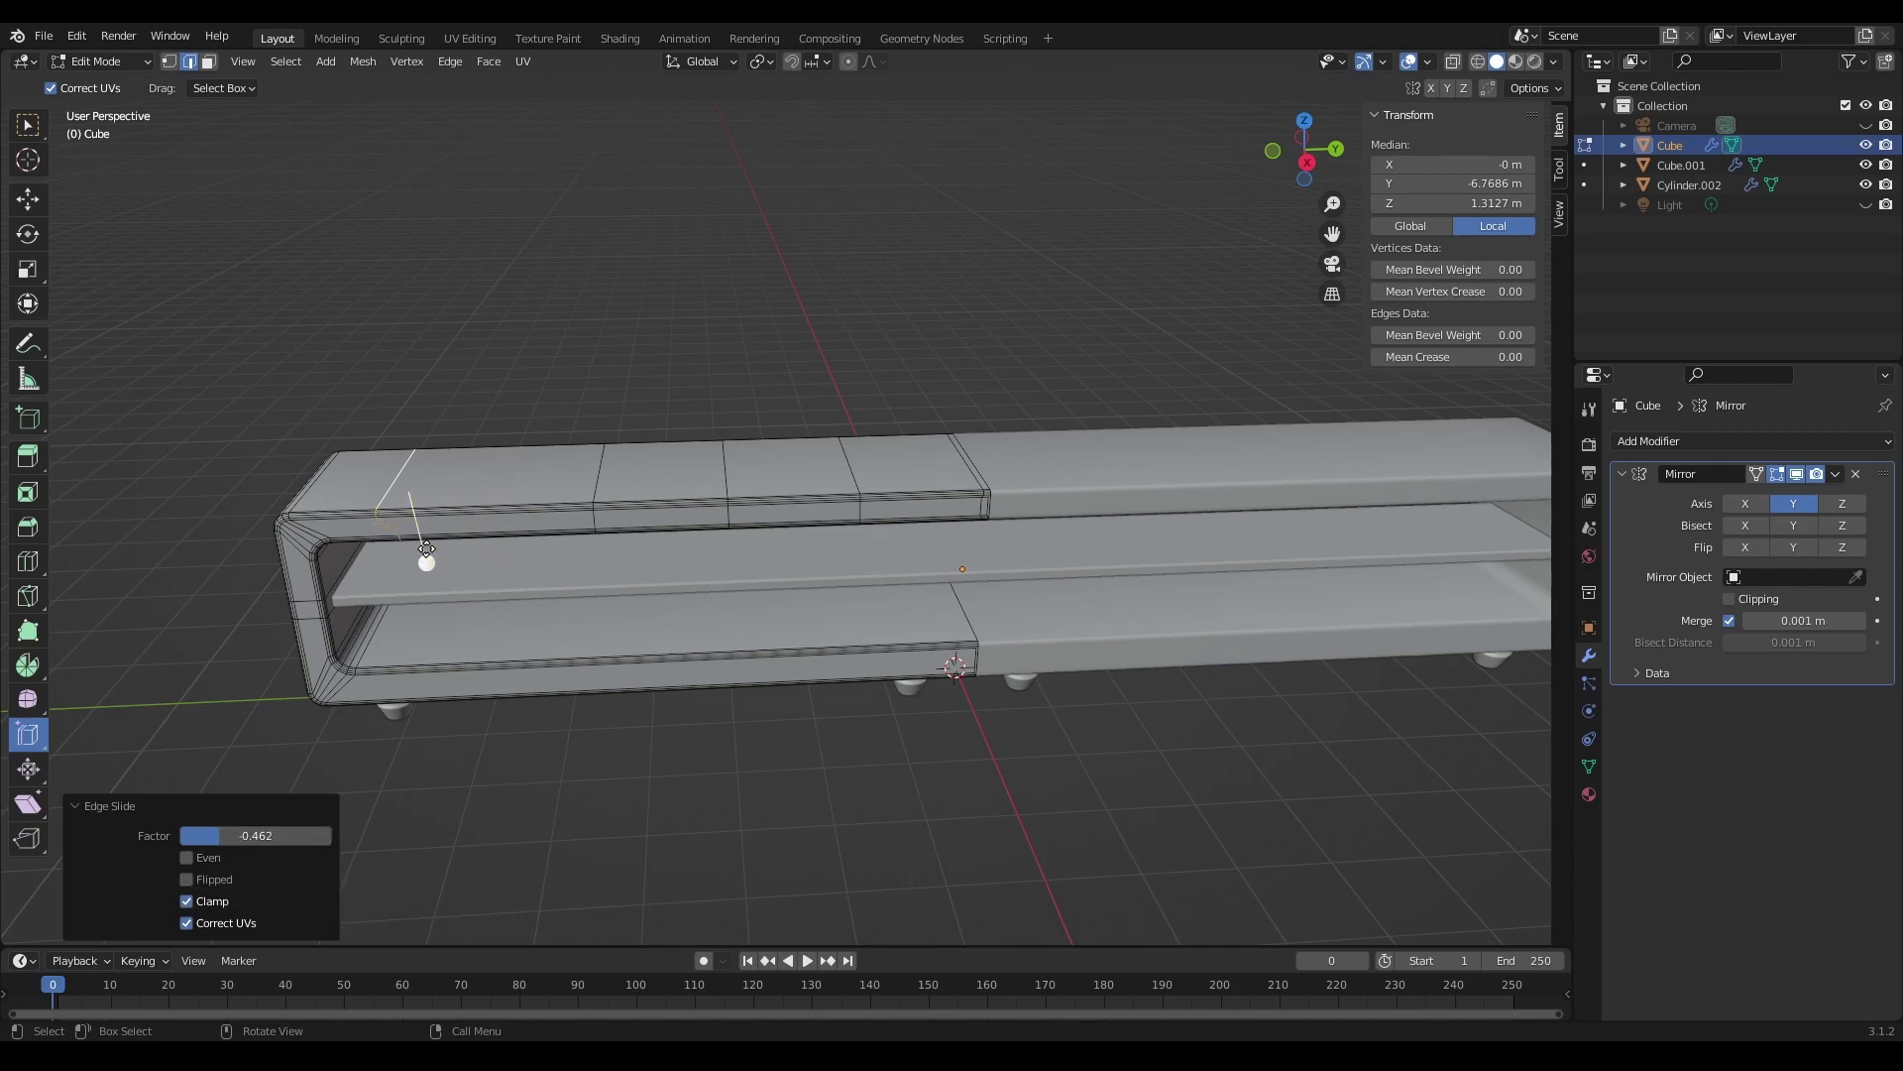
mouse_move(428, 557)
mouse_down()
mouse_move(554, 541)
mouse_move(347, 540)
mouse_up()
Step: Turn on Even and Flipped for the edge slide
click(188, 858)
mouse_move(424, 566)
mouse_down()
mouse_move(525, 611)
mouse_move(535, 639)
mouse_up()
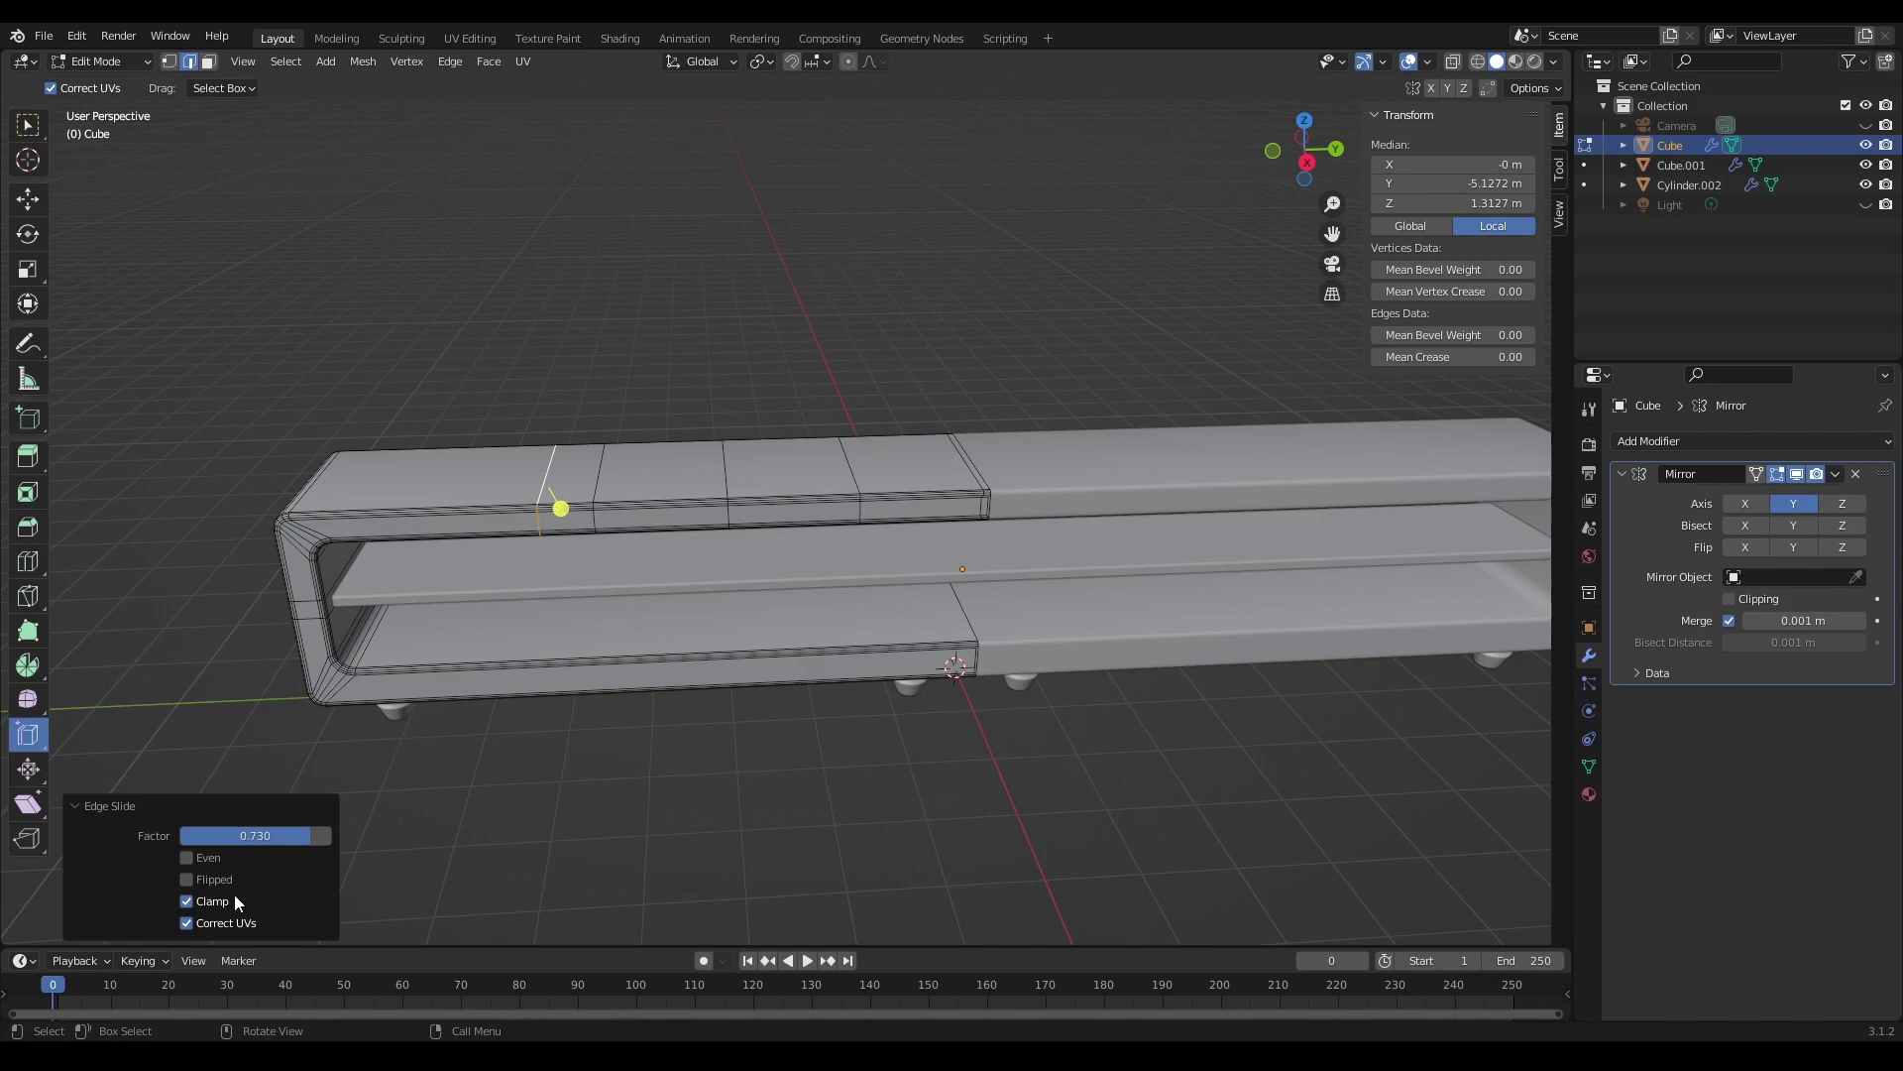
click(187, 858)
click(188, 878)
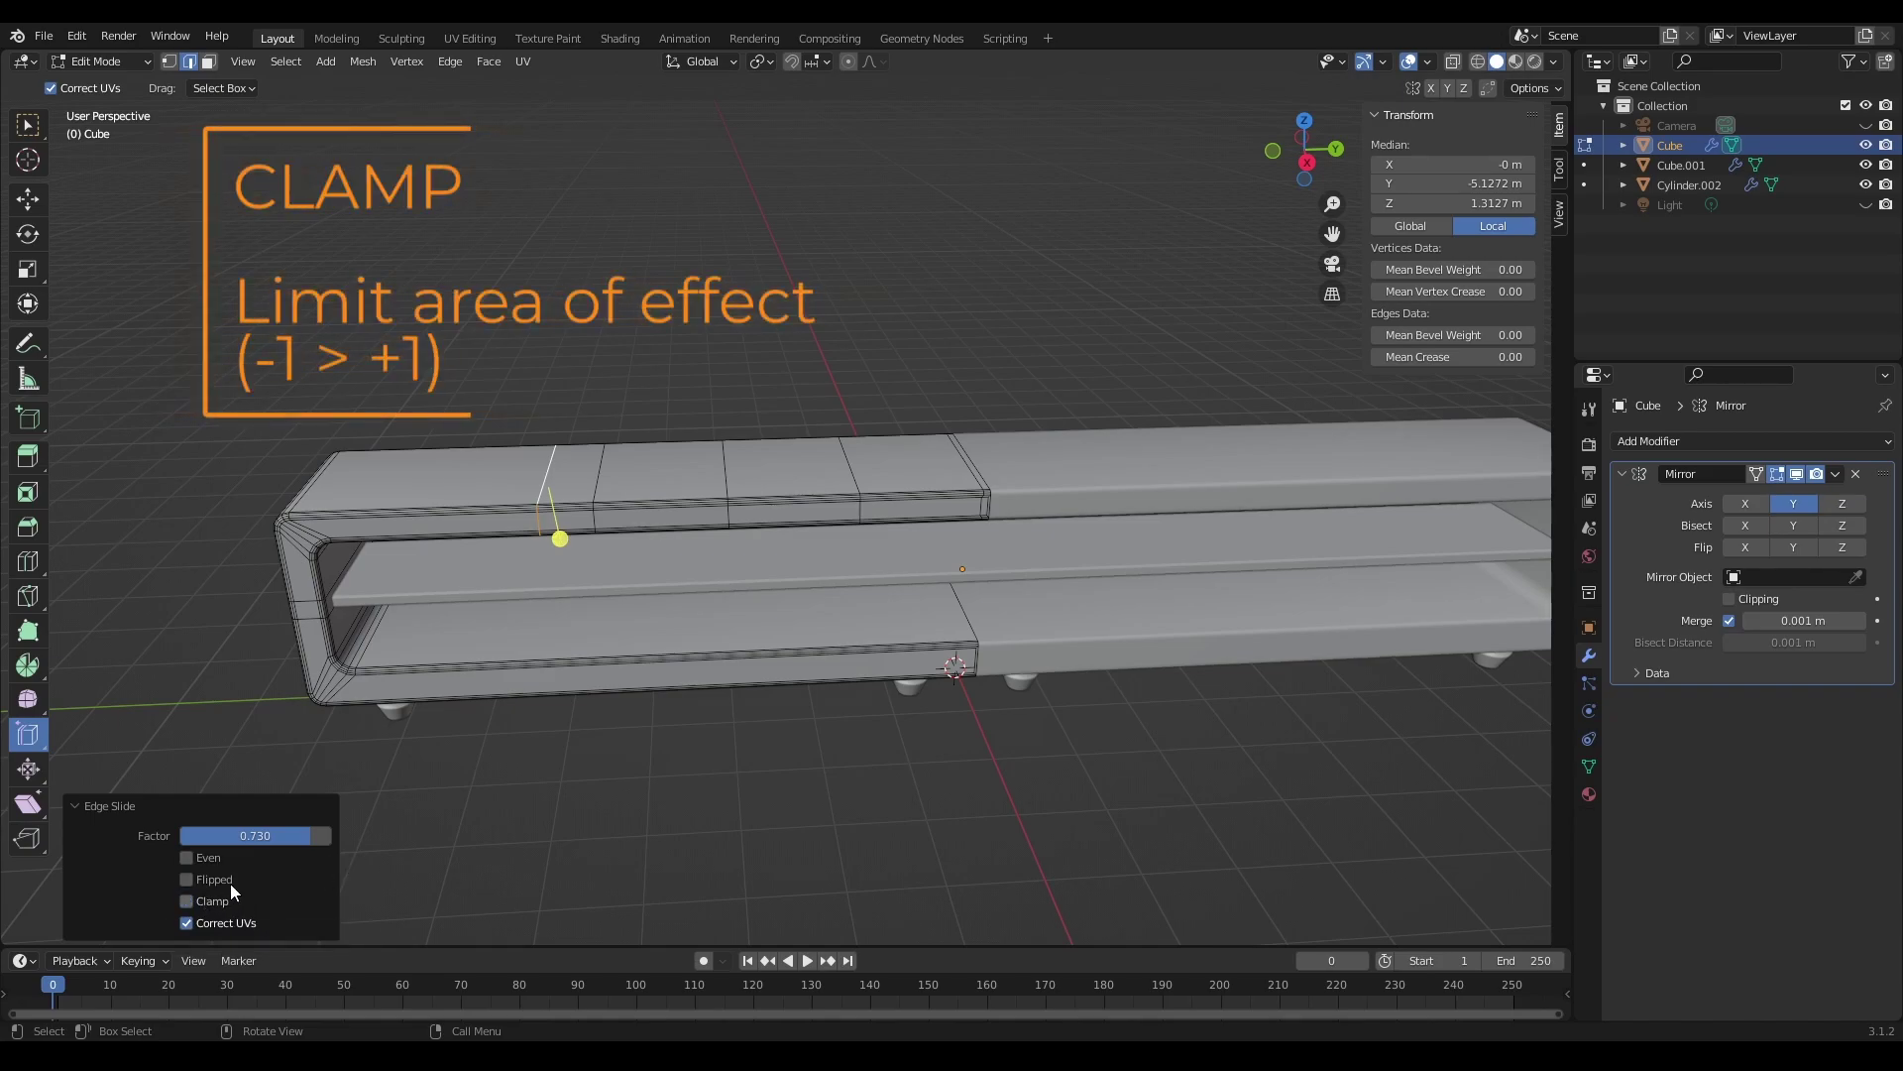
Step: Slide the loop unclamped past the shelf's end, then back within it at Factor 0.476 with Clamp on
mouse_move(558, 538)
mouse_down()
mouse_move(481, 470)
mouse_move(161, 511)
mouse_up()
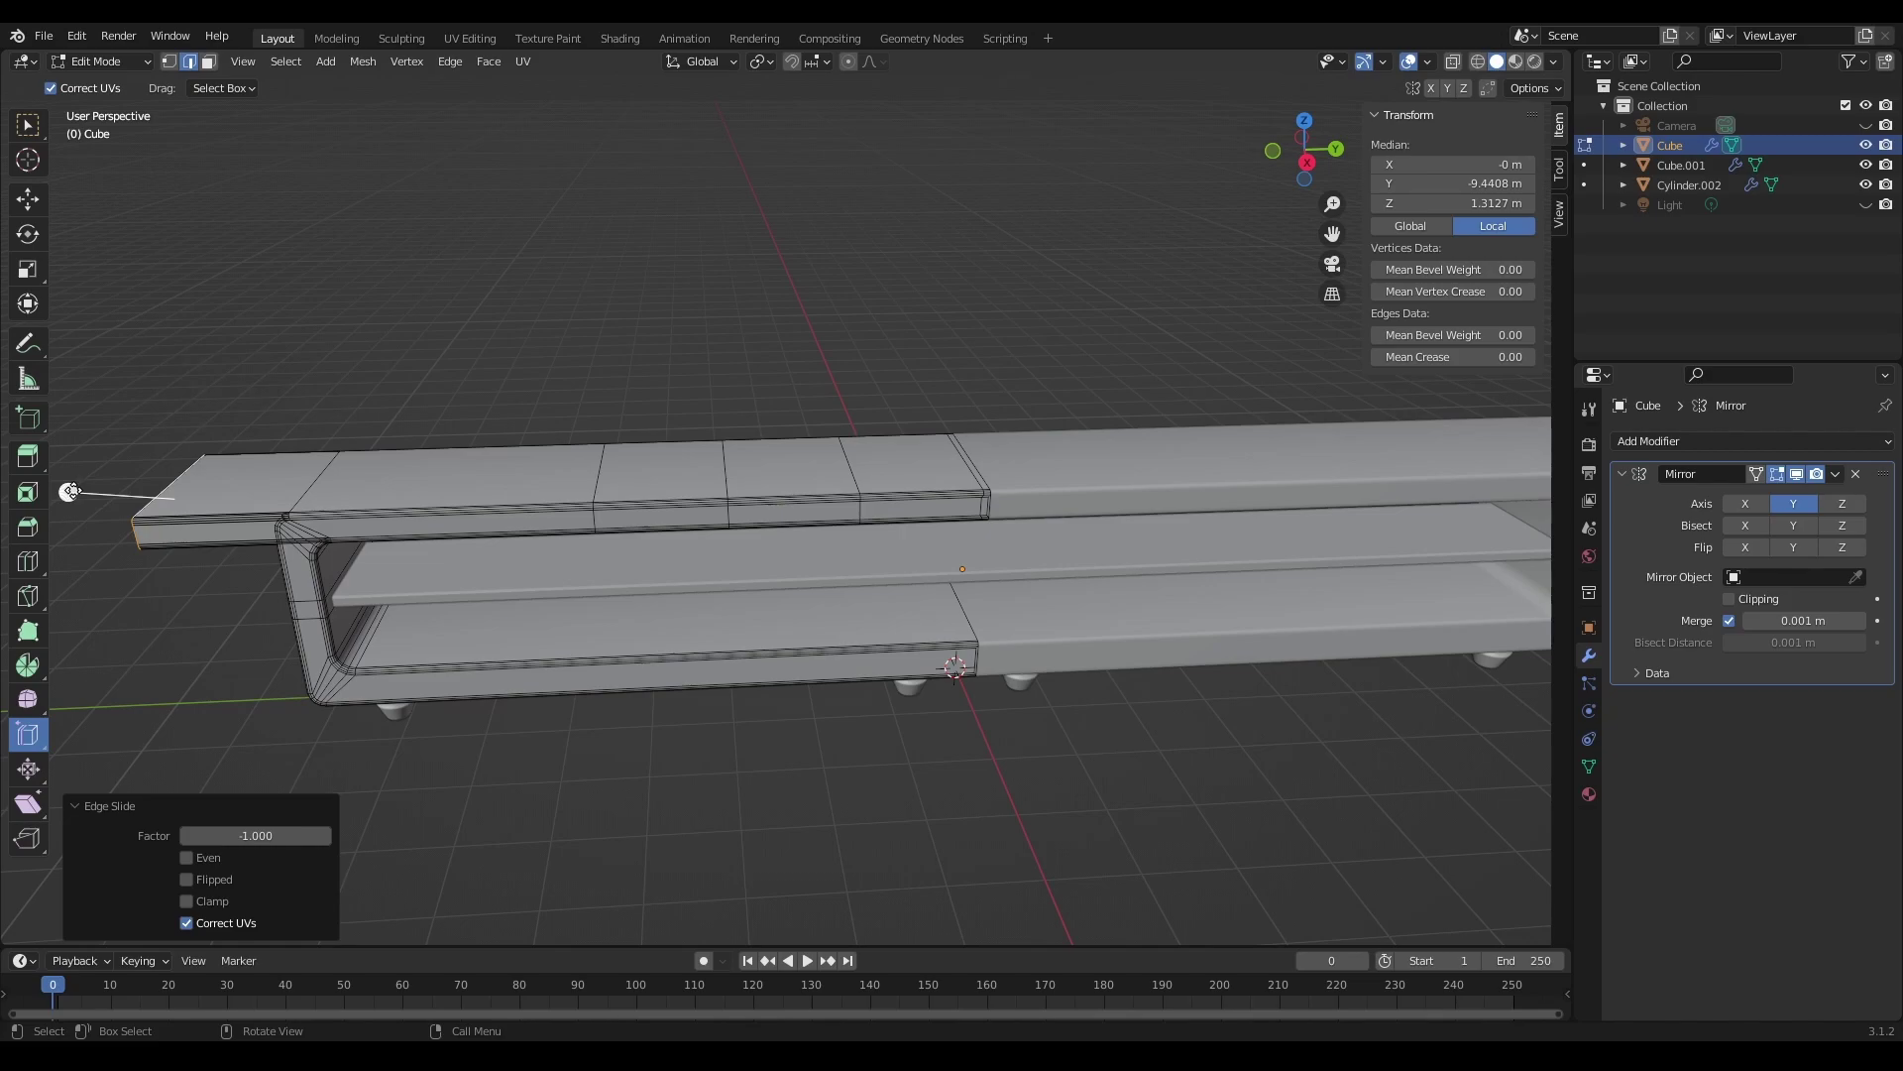
mouse_move(71, 492)
mouse_down()
mouse_move(504, 498)
mouse_move(393, 452)
mouse_up()
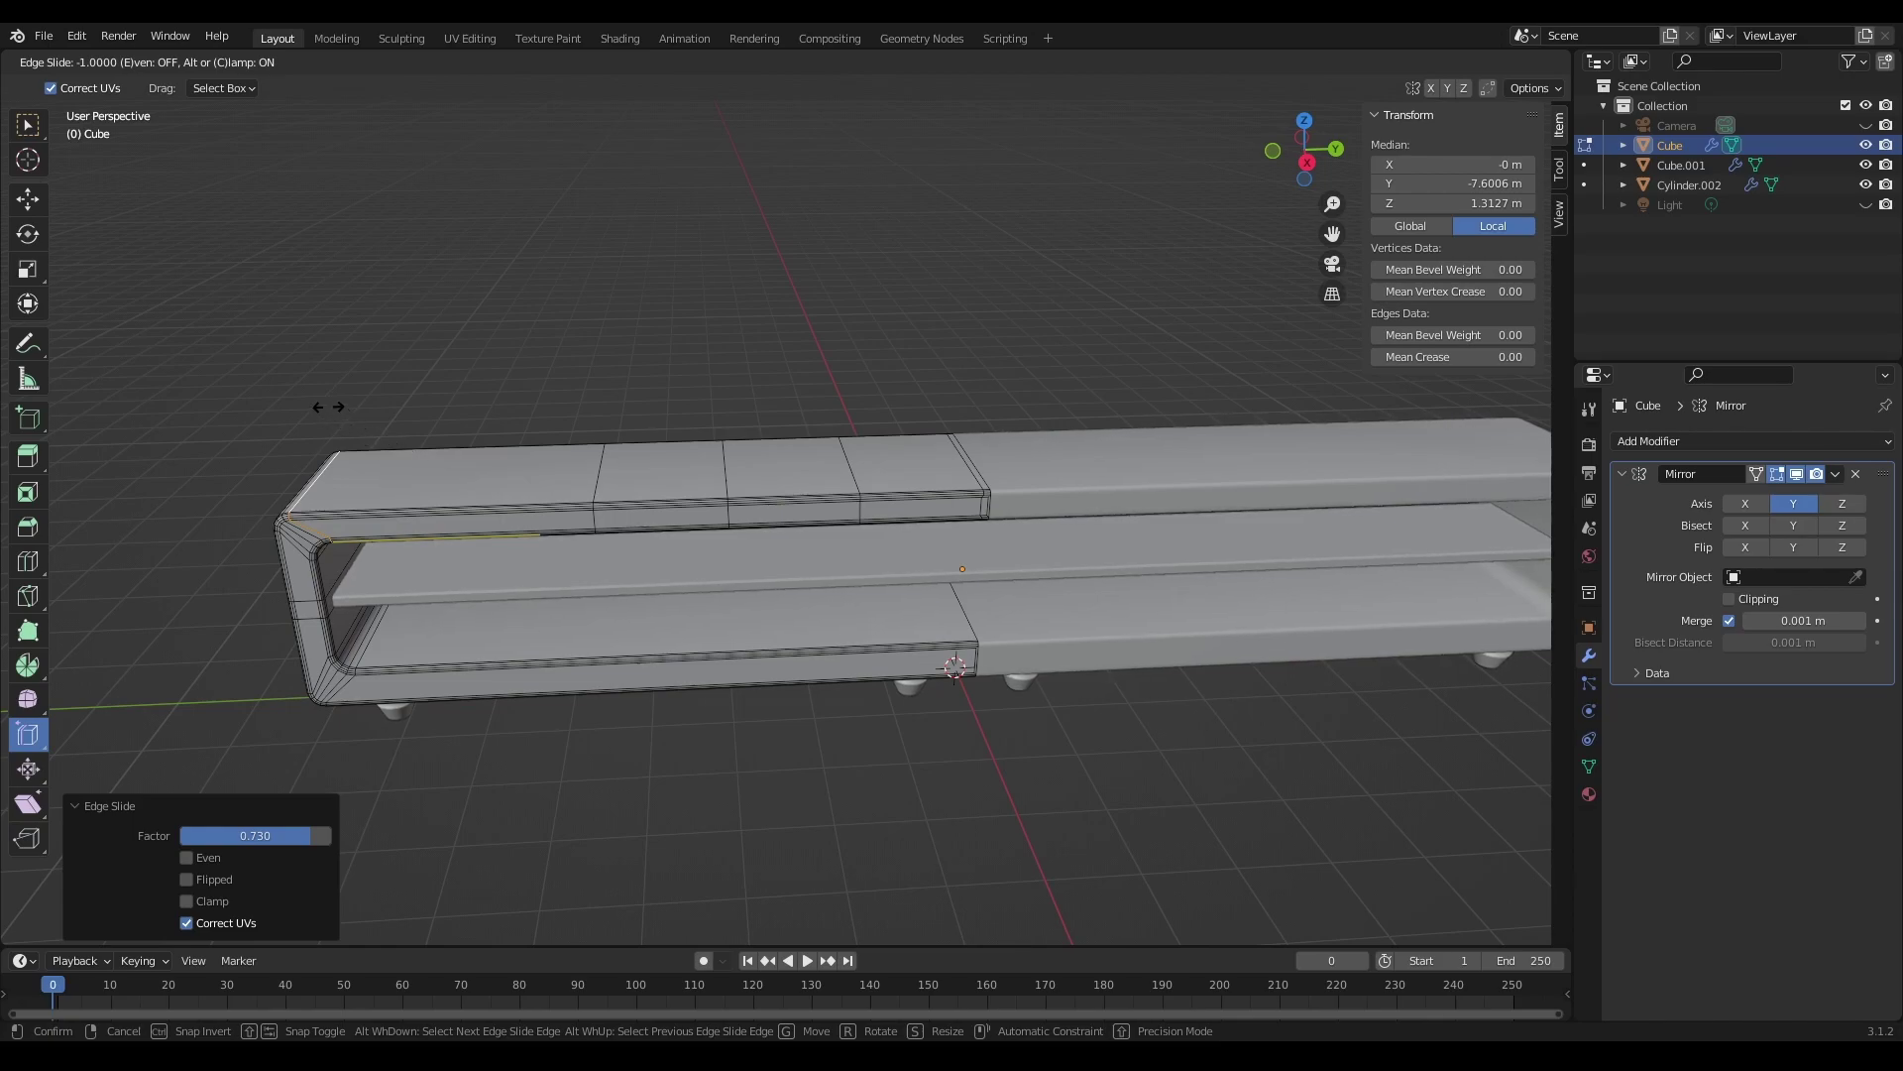
click(279, 375)
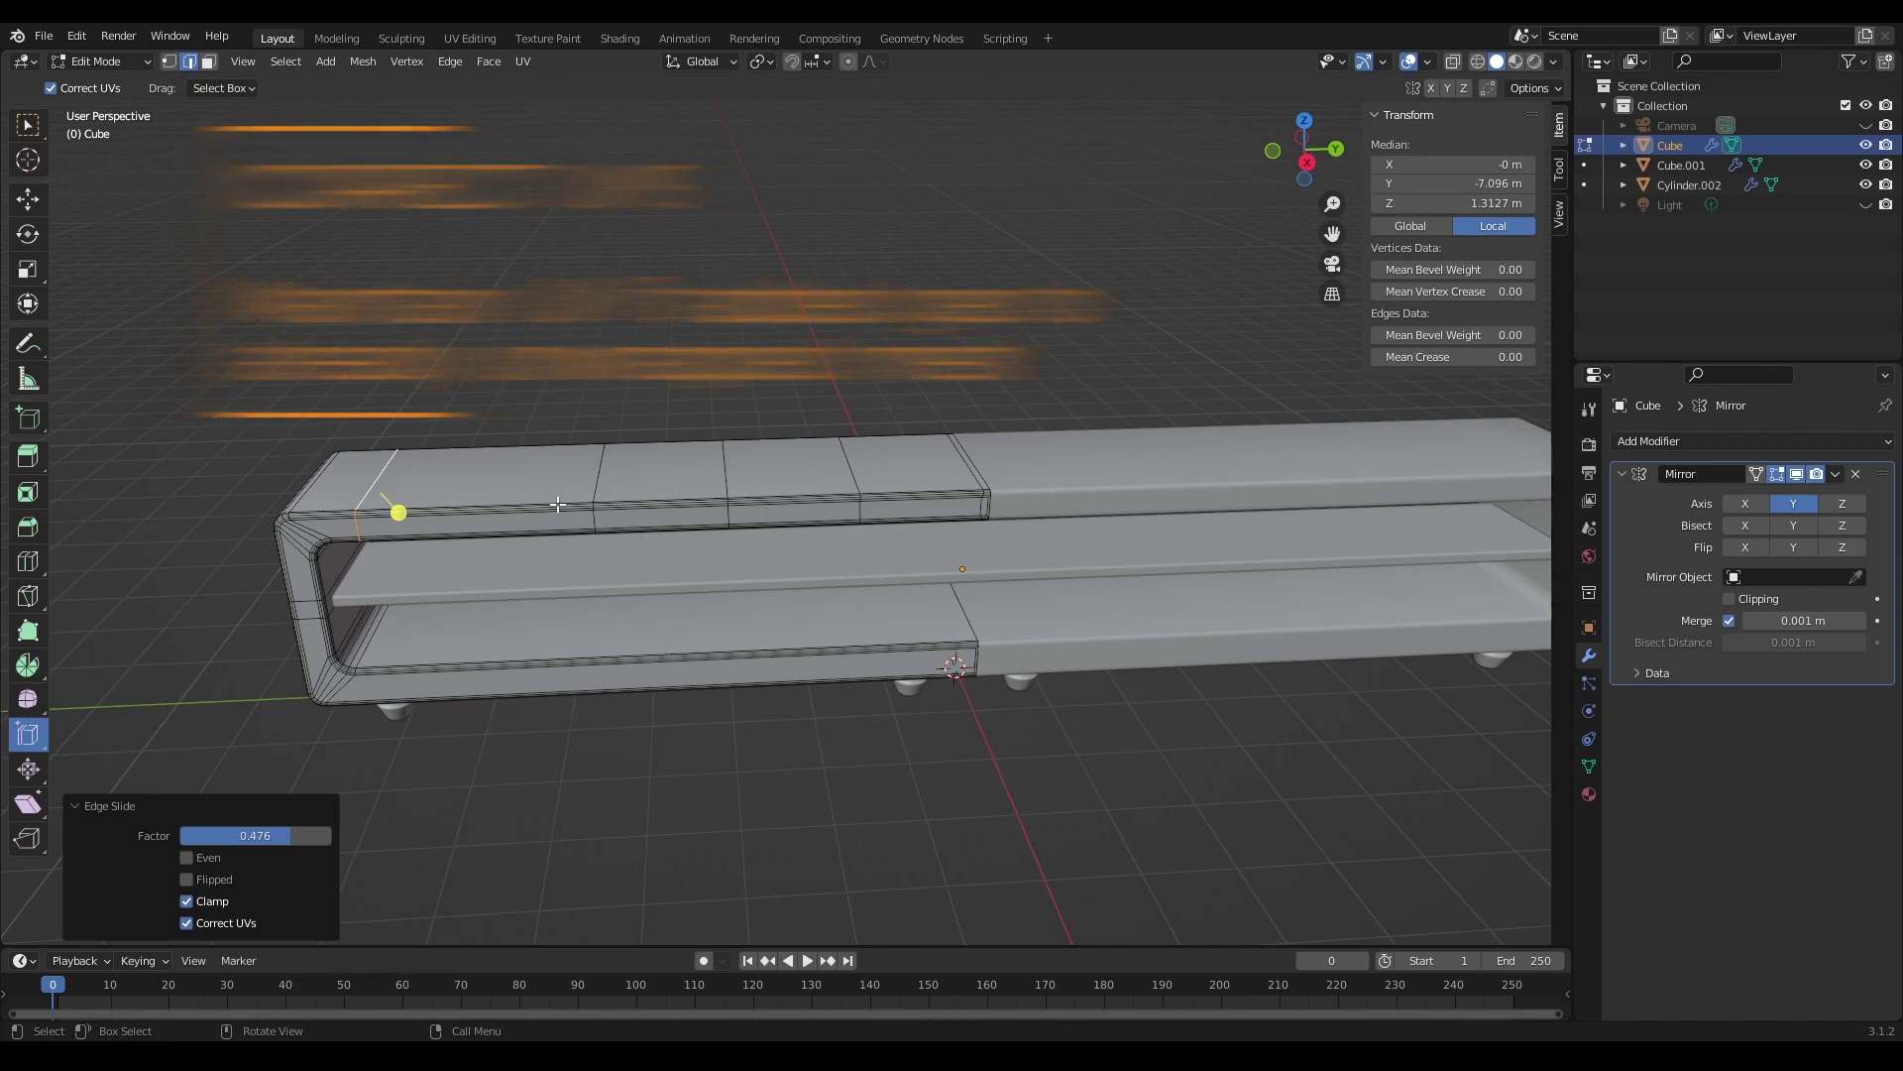
Step: Cut a lengthwise edge loop along the cabinet top with the Loop Cut tool
click(27, 561)
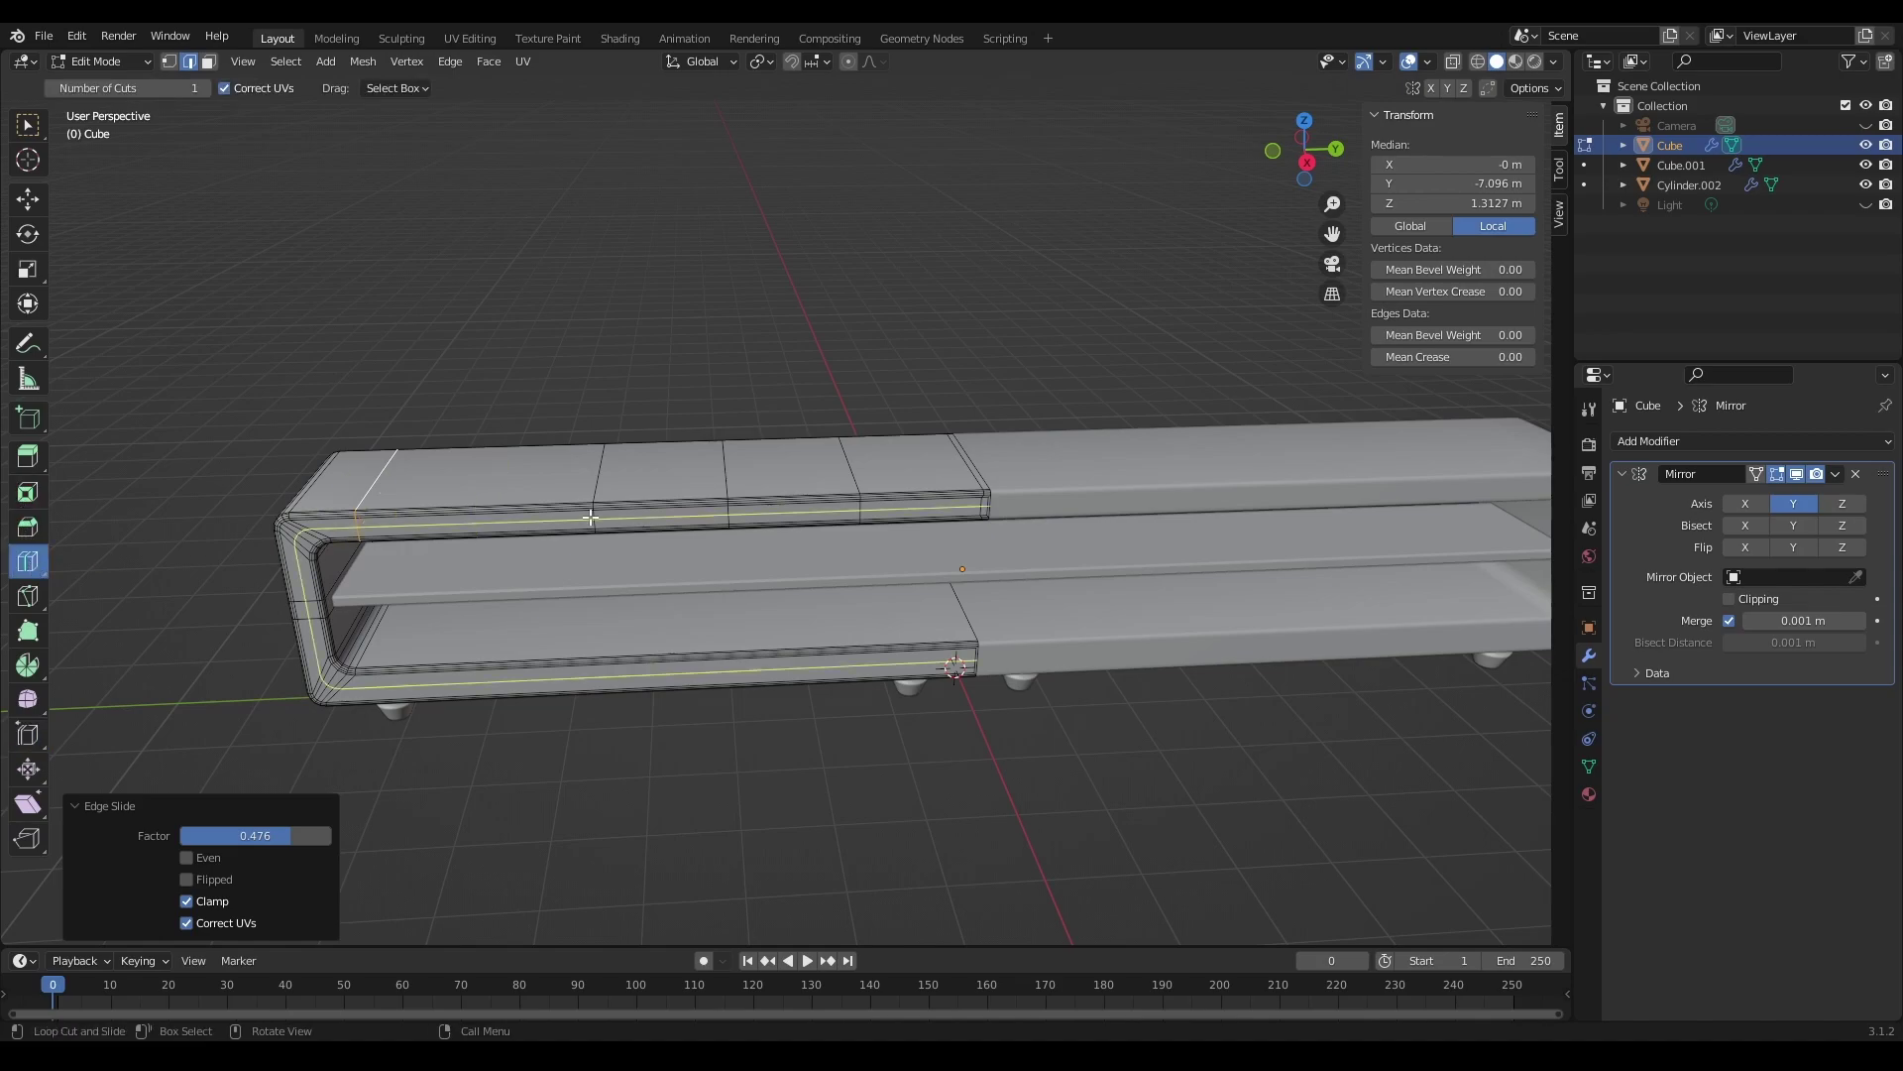
click(501, 523)
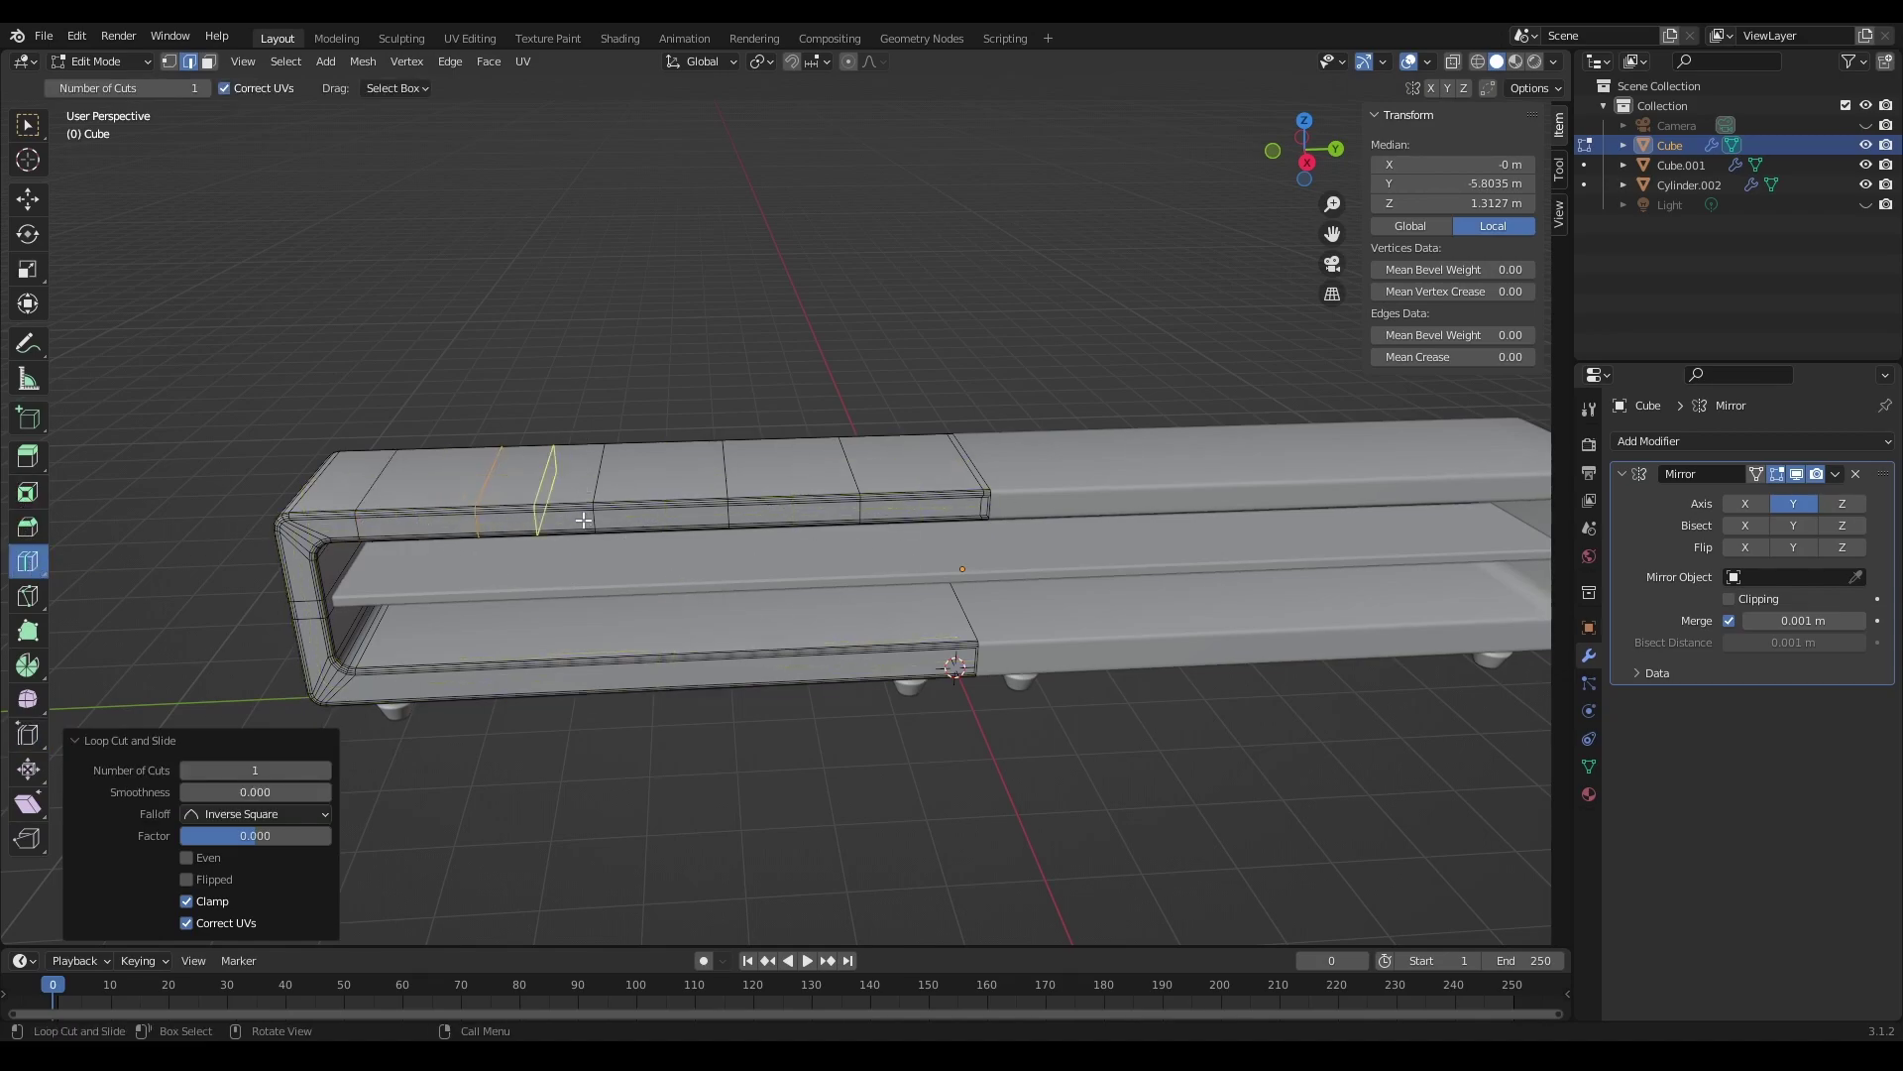
click(517, 484)
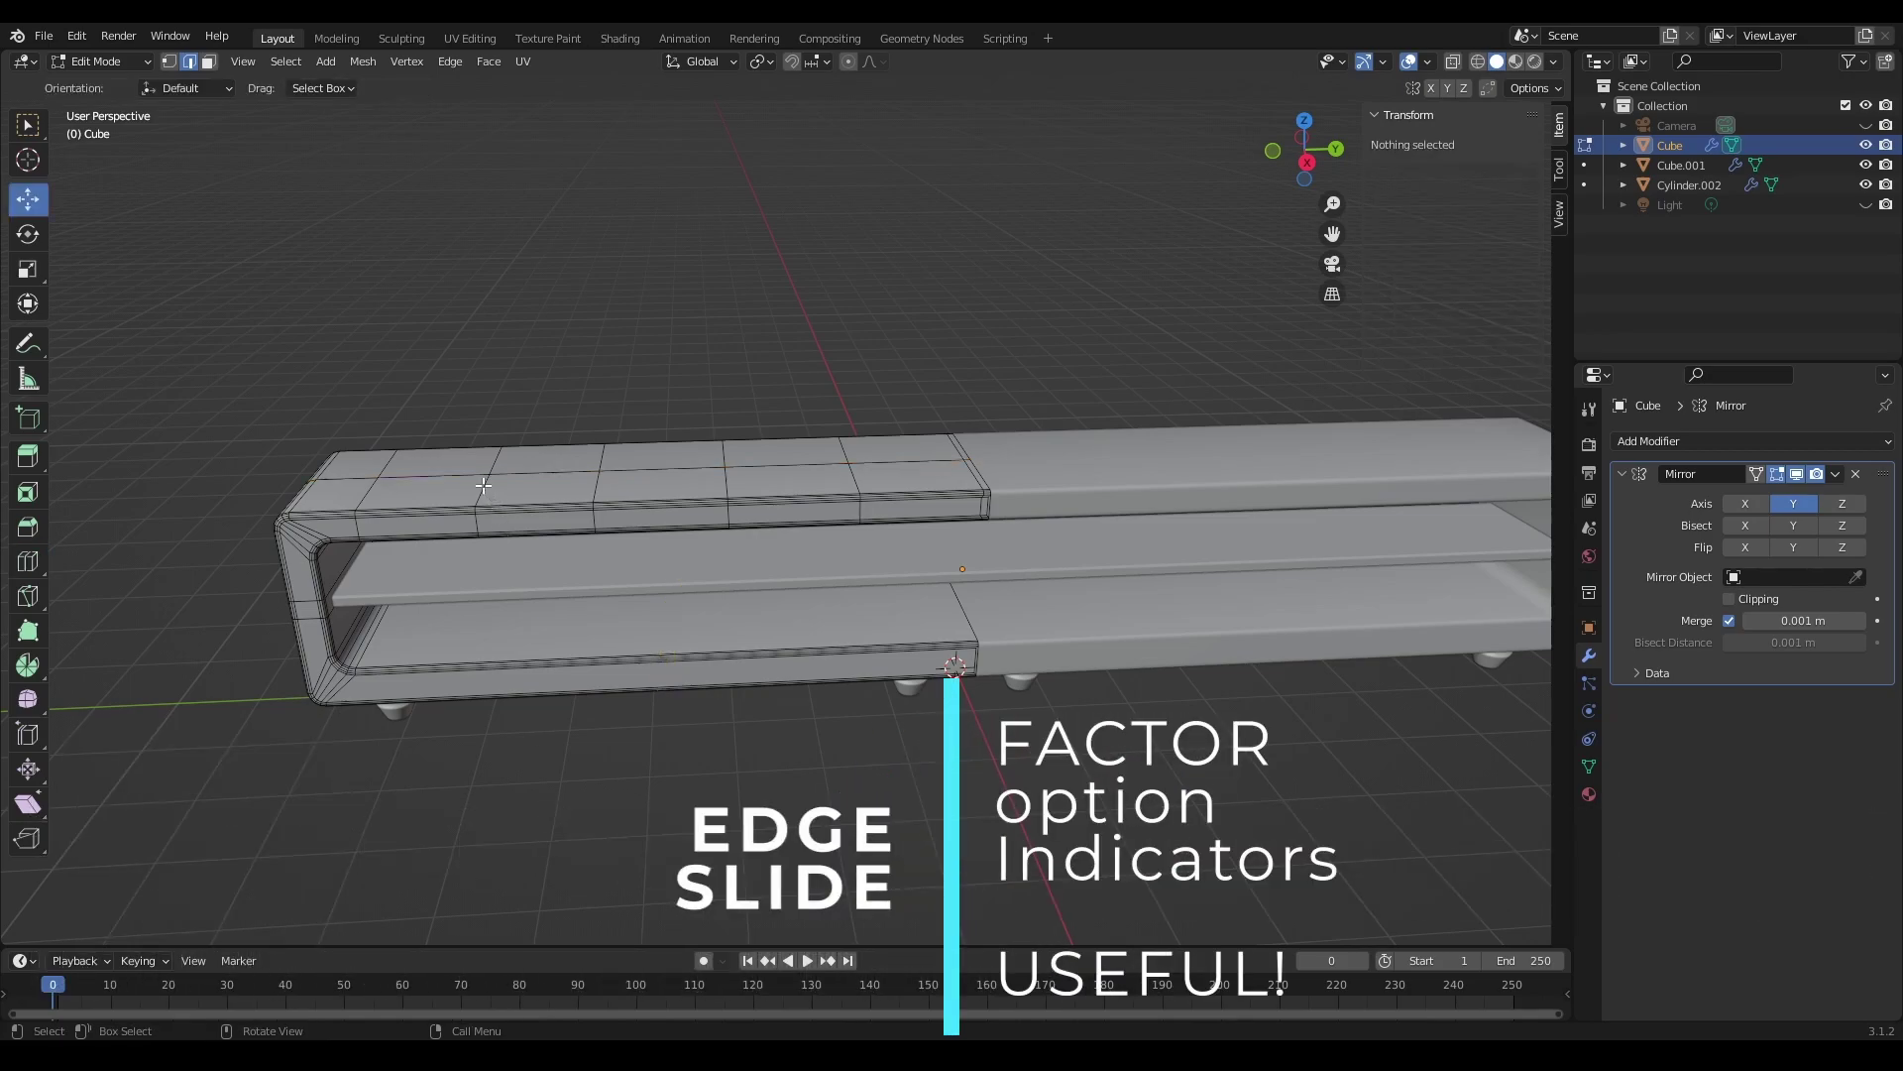
Step: Select a crosswise loop near the top shelf's left end and edge-slide it to Factor 0.540
alt+click(483, 486)
alt+click(495, 452)
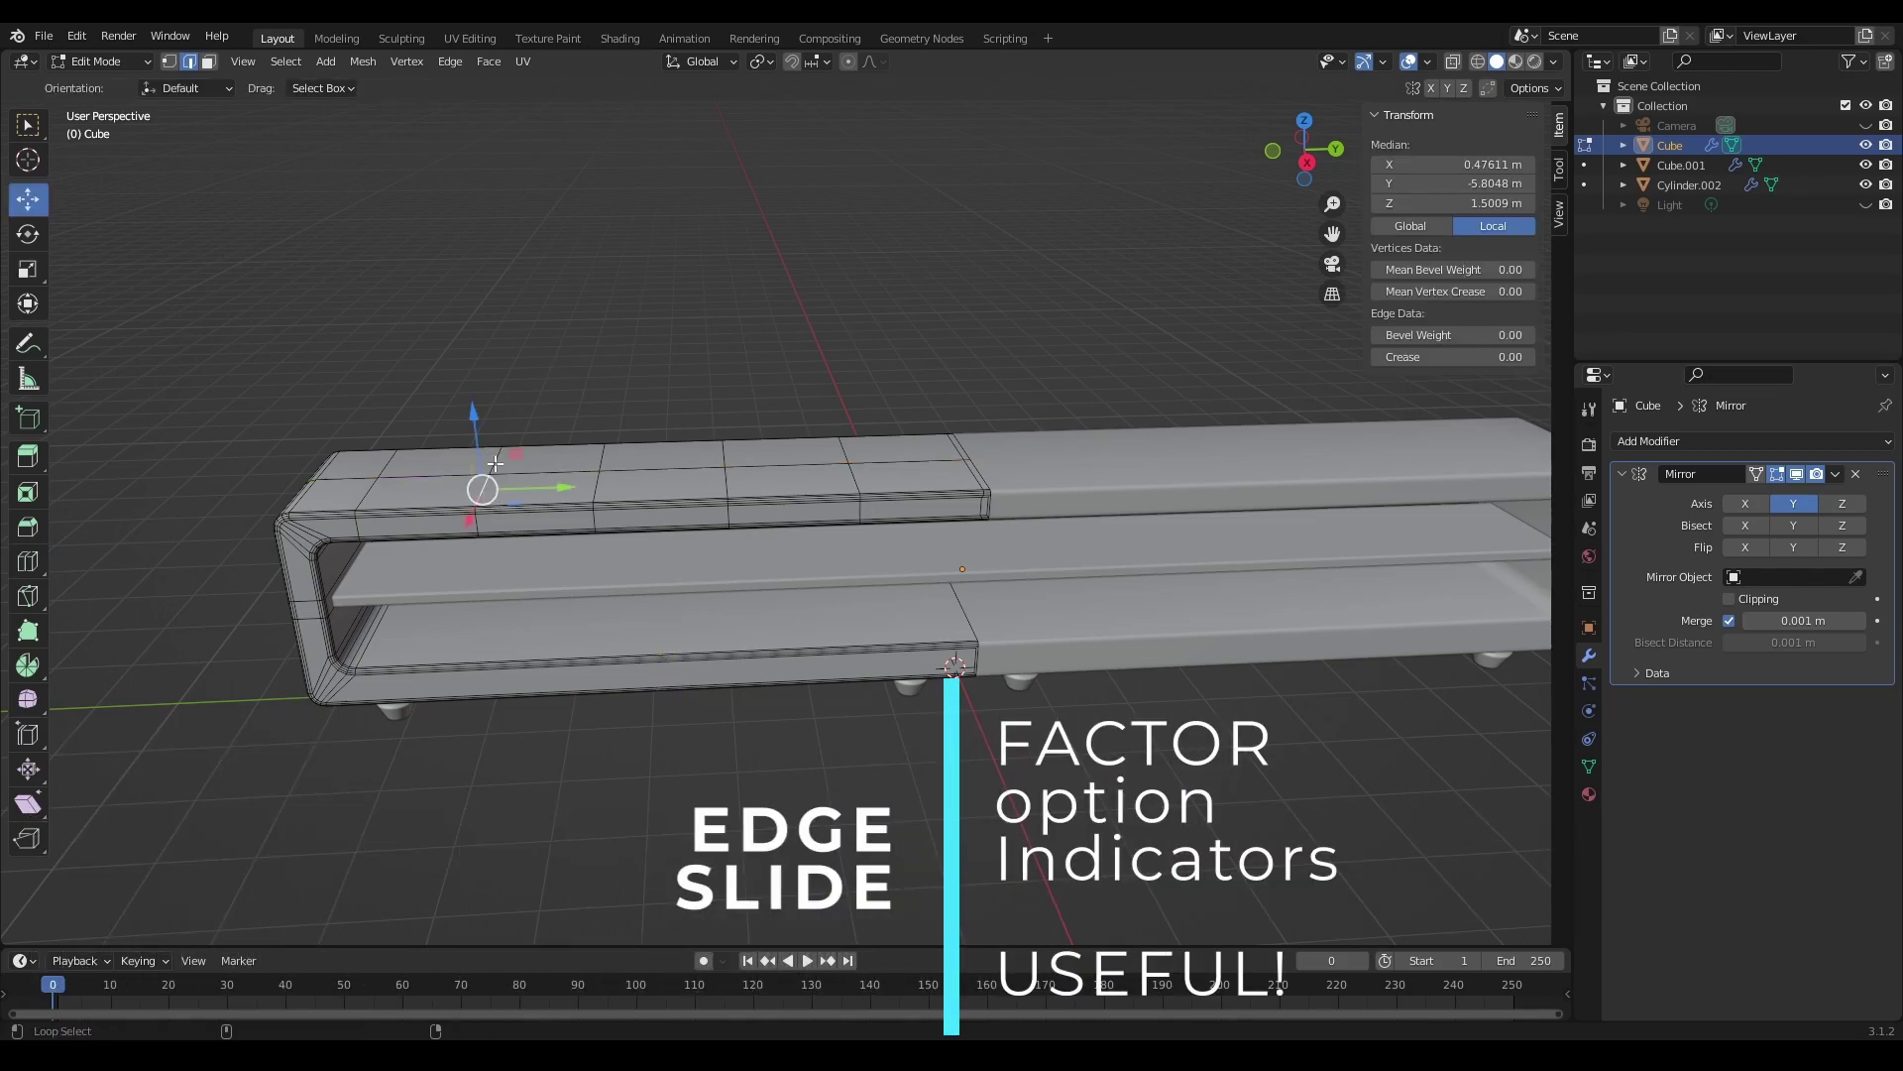
click(29, 736)
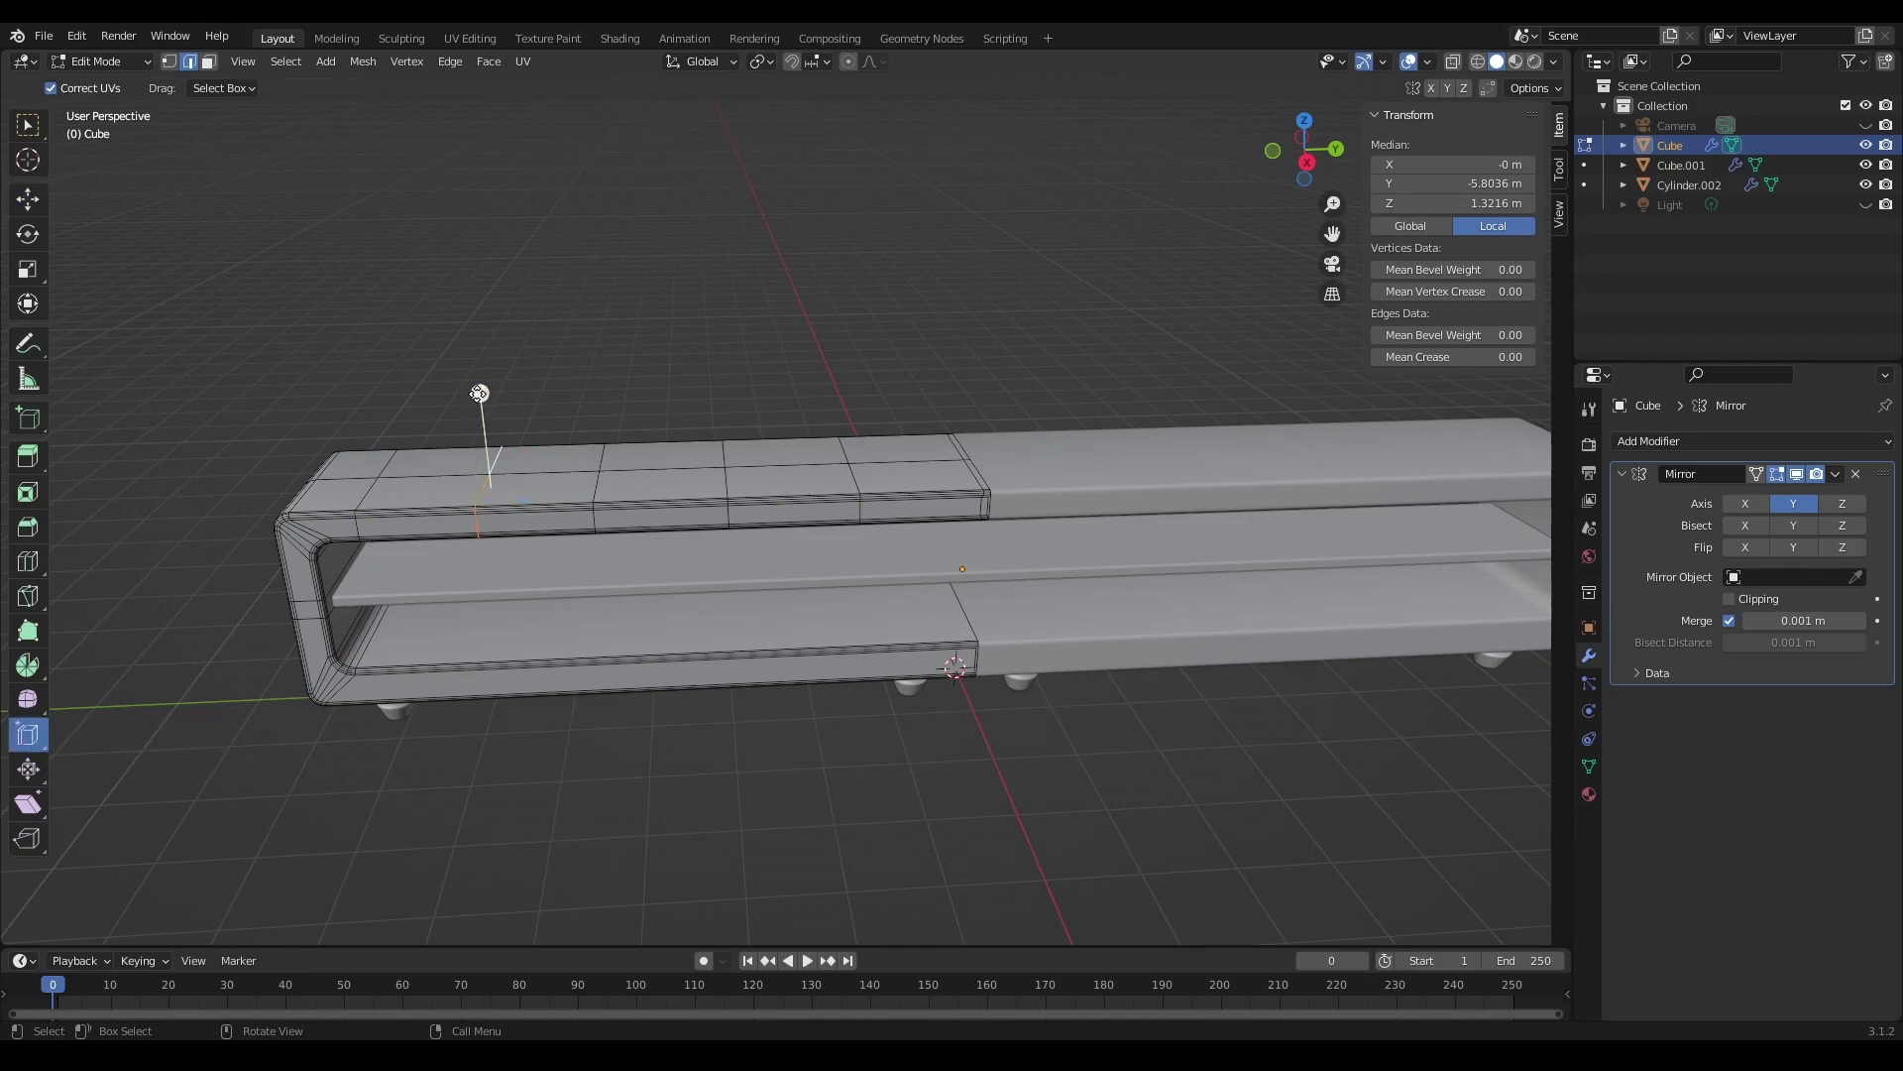
mouse_move(480, 395)
mouse_down()
mouse_move(433, 348)
mouse_move(523, 415)
mouse_up()
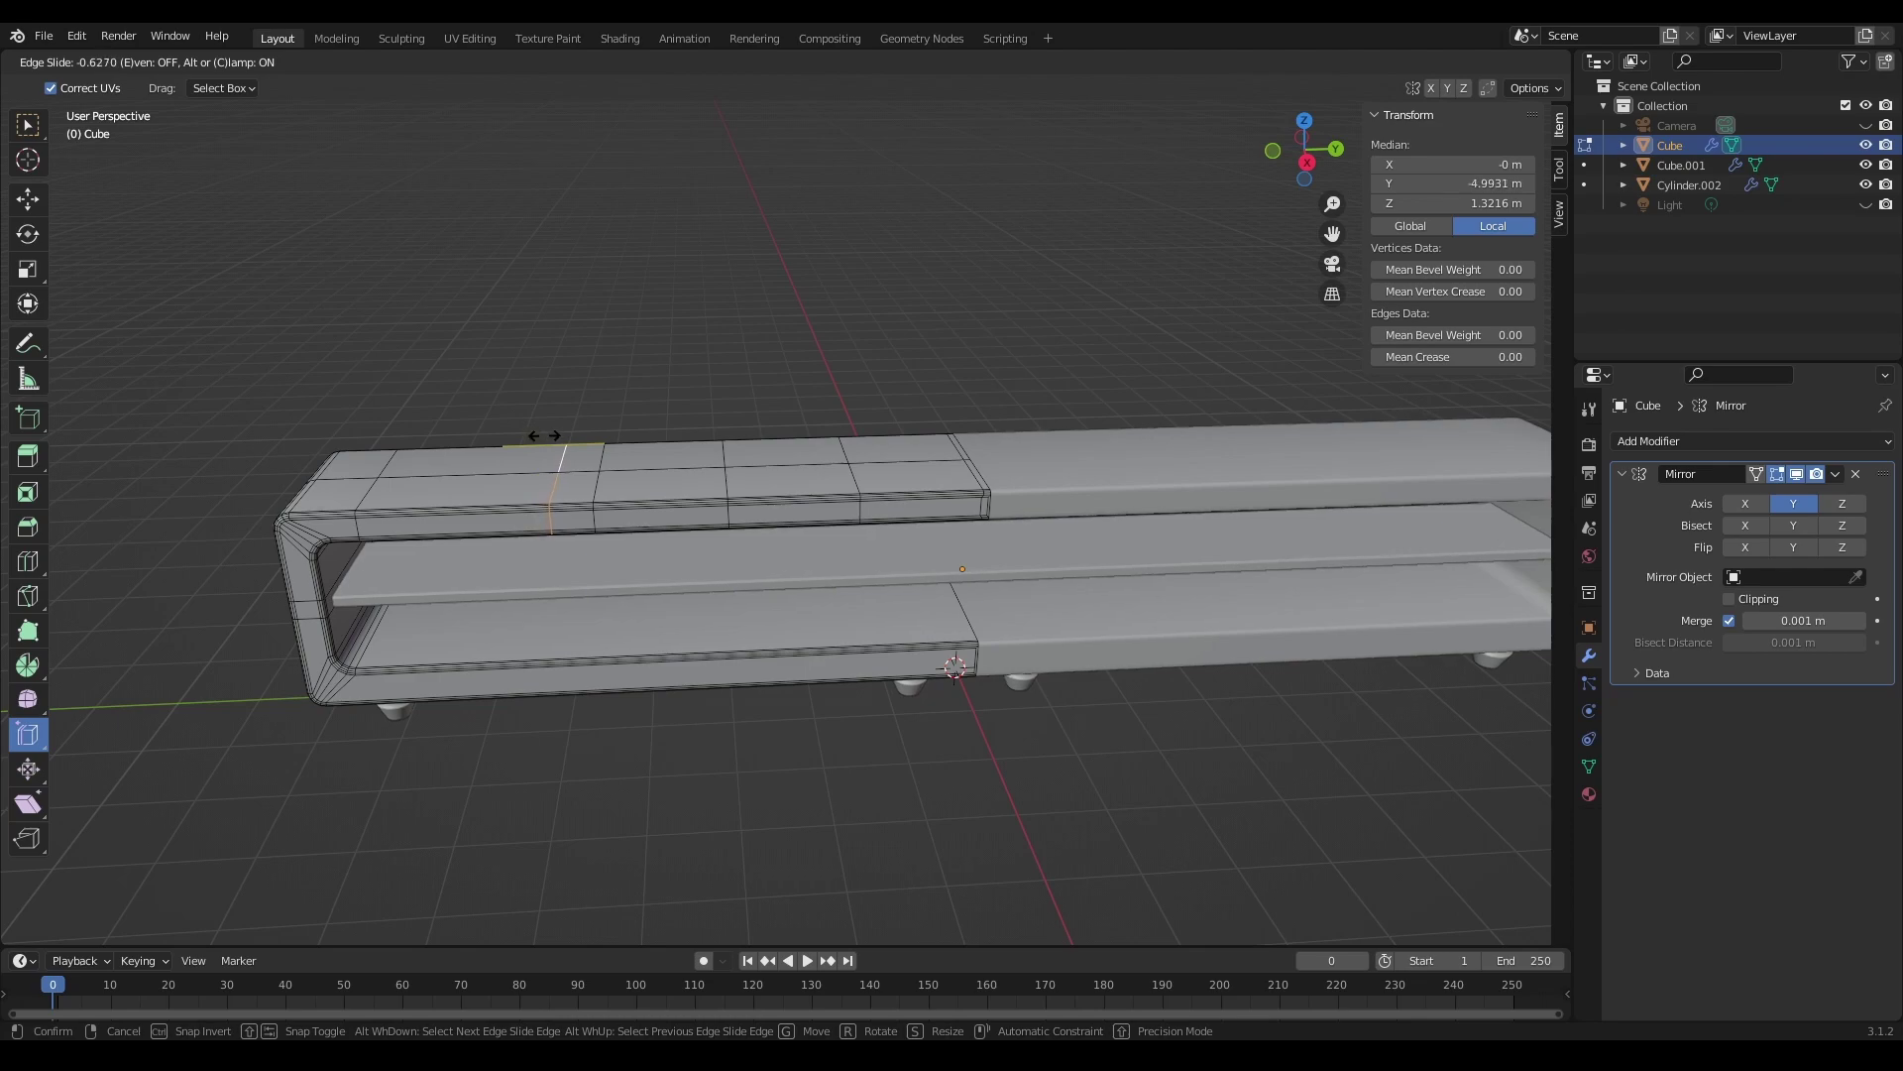
drag(523, 415, 443, 357)
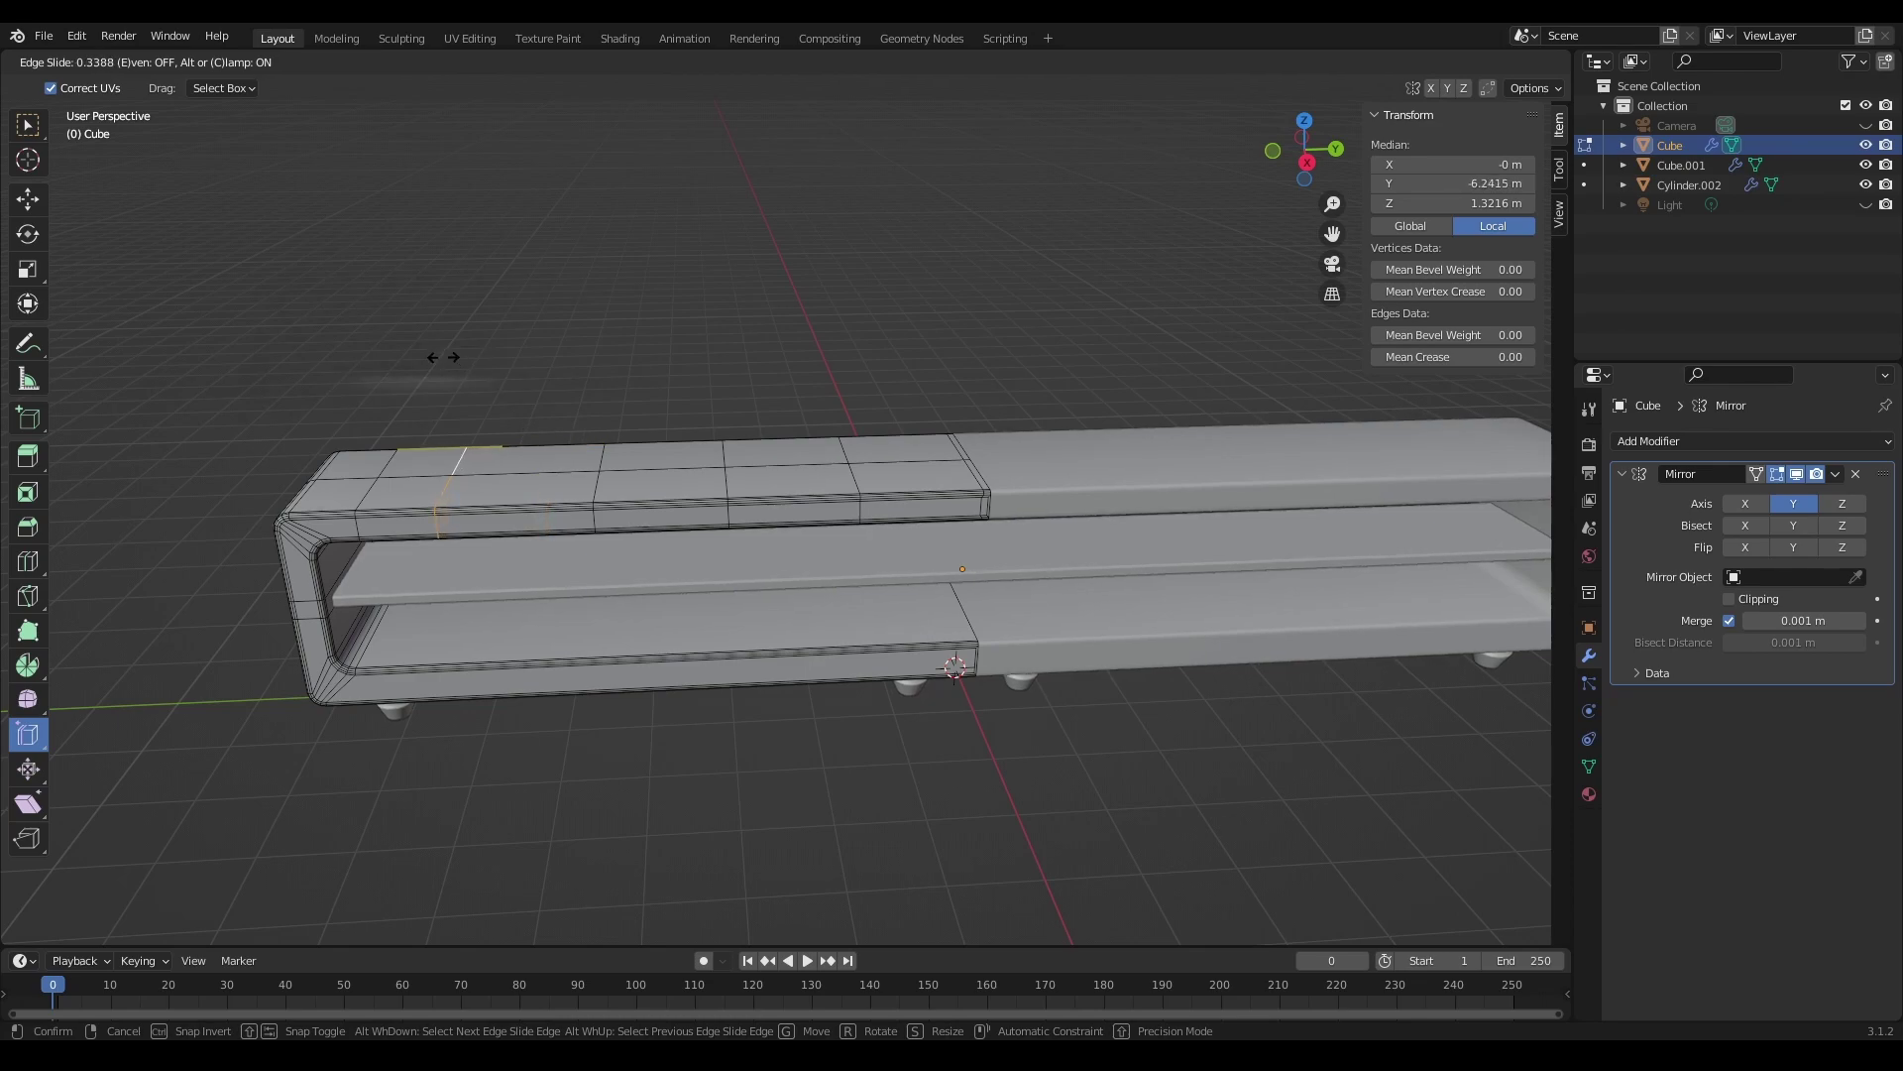
drag(443, 357, 536, 392)
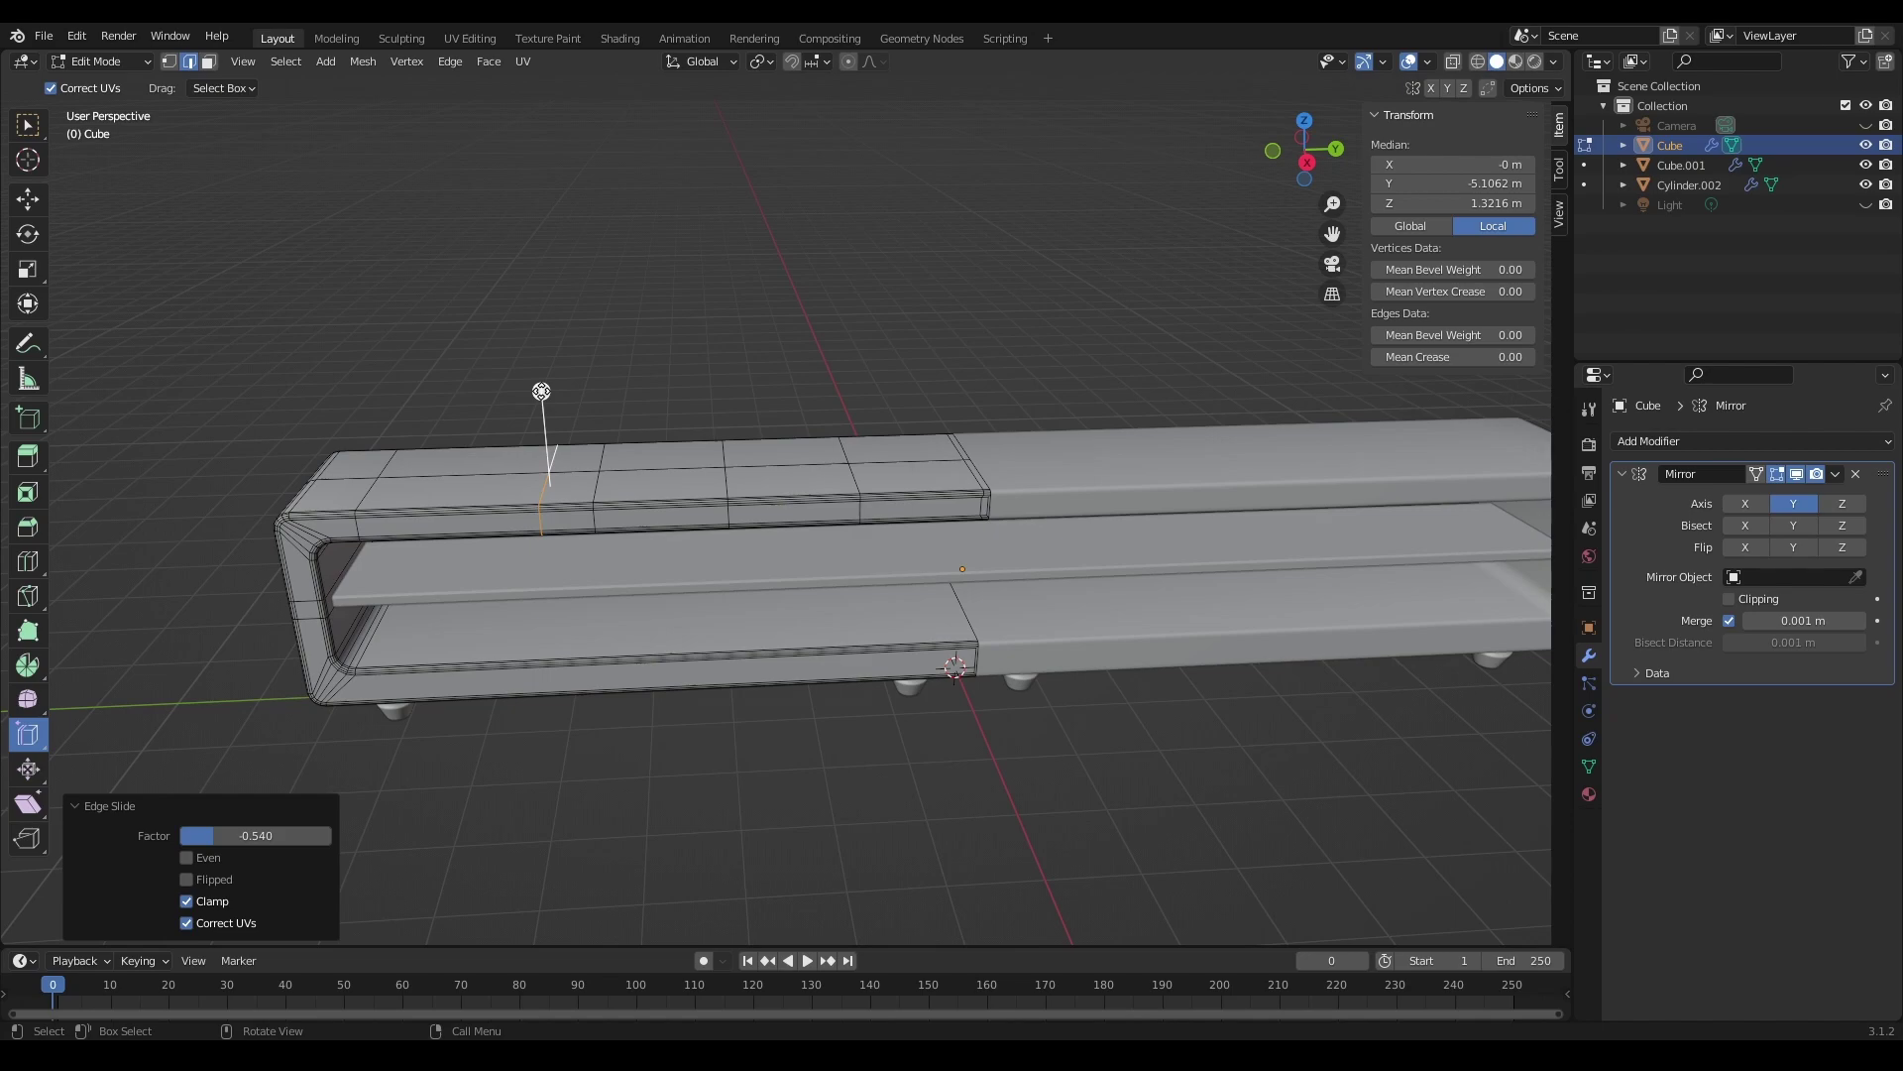
Step: Nudge the edge loop, then reset its slide Factor to 0 in the redo panel
drag(542, 391, 482, 393)
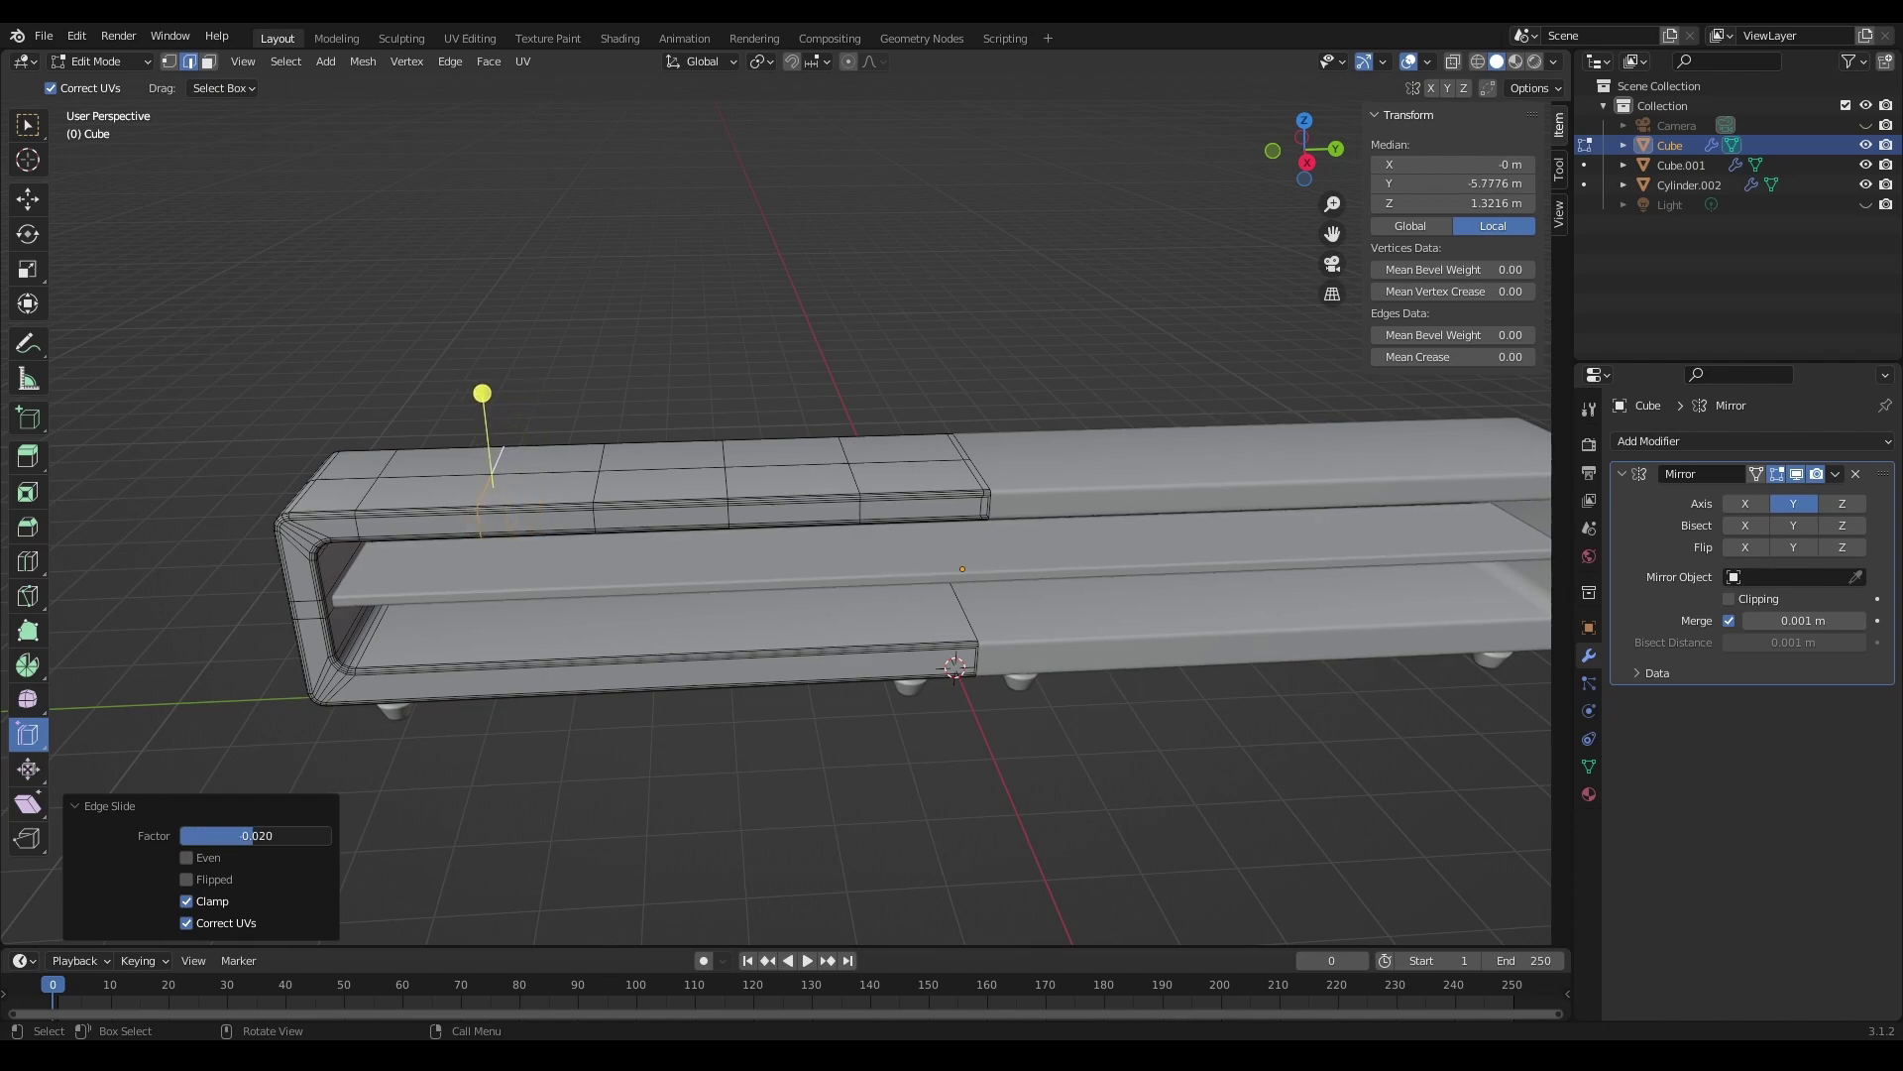
click(254, 835)
text(0)
key(Return)
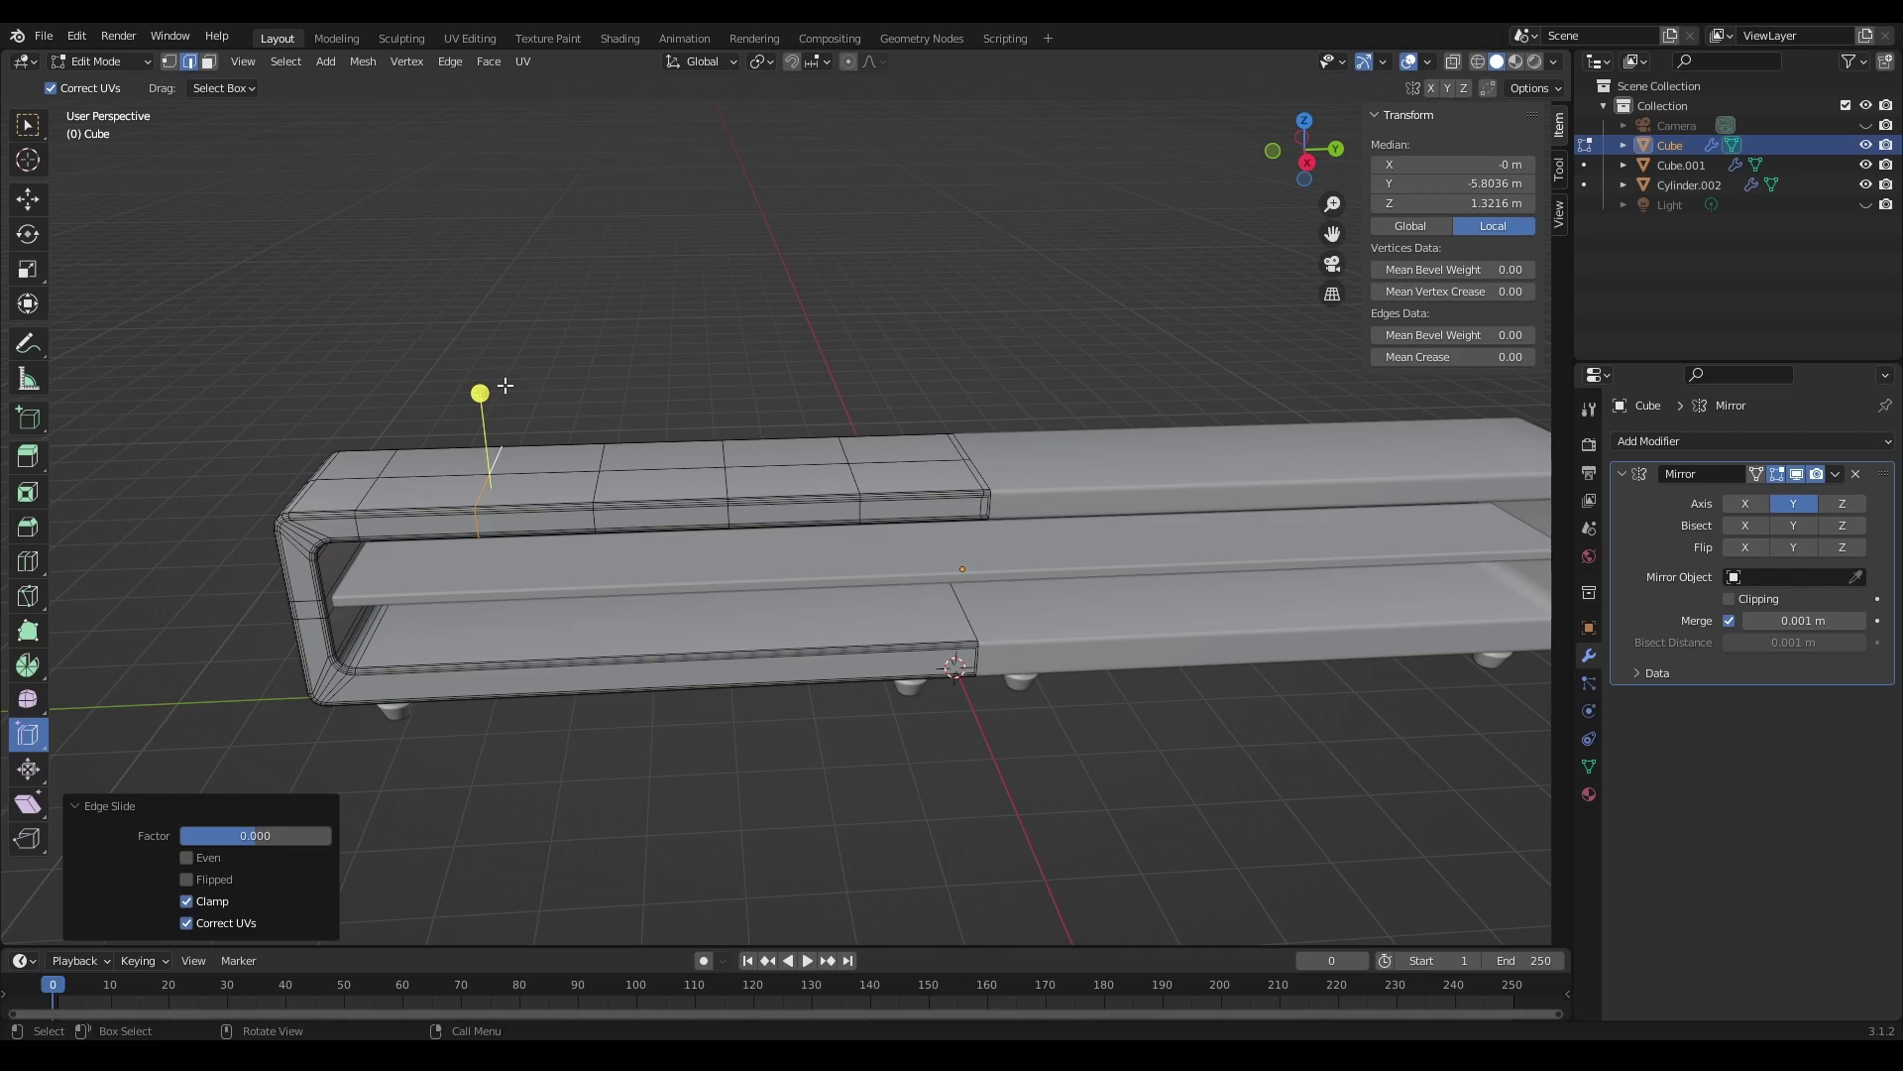
Step: Drag the Edge Slide handle repeatedly to move the loop across the top
drag(478, 395, 427, 356)
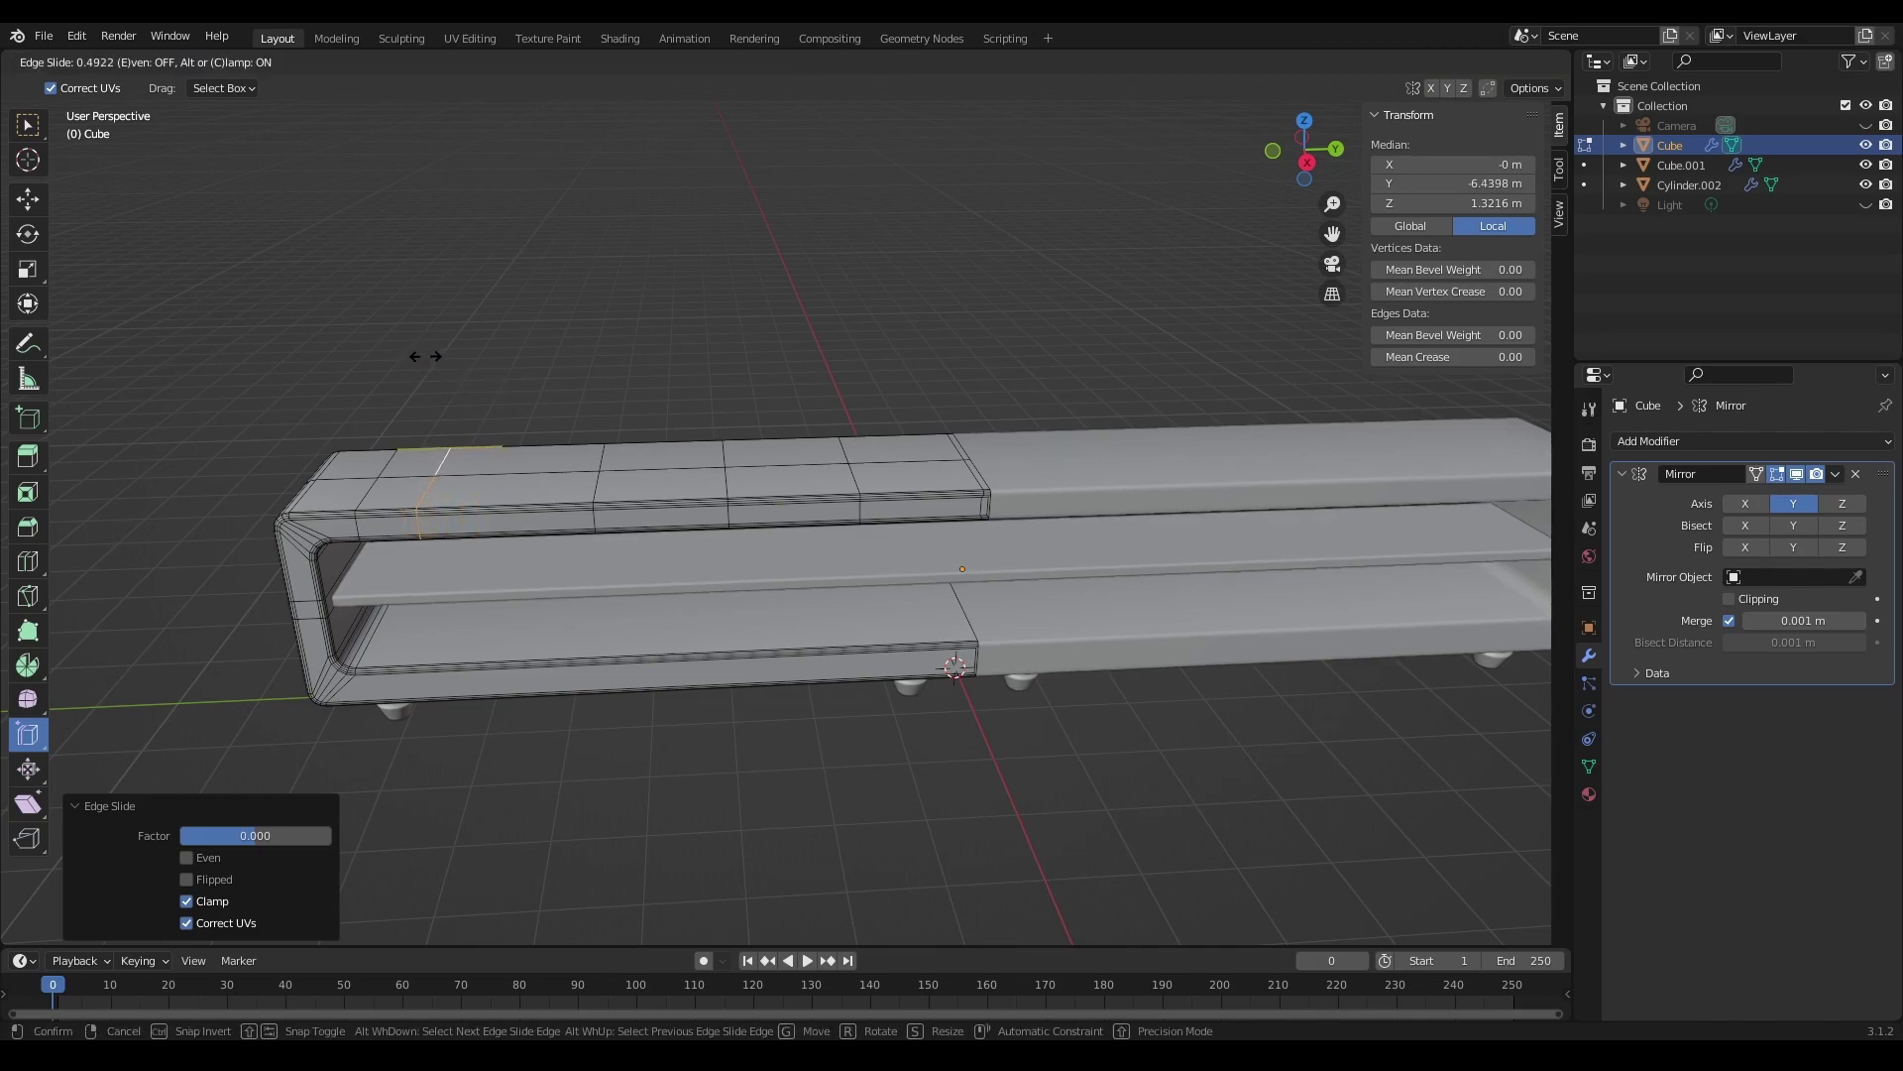
drag(428, 357, 434, 359)
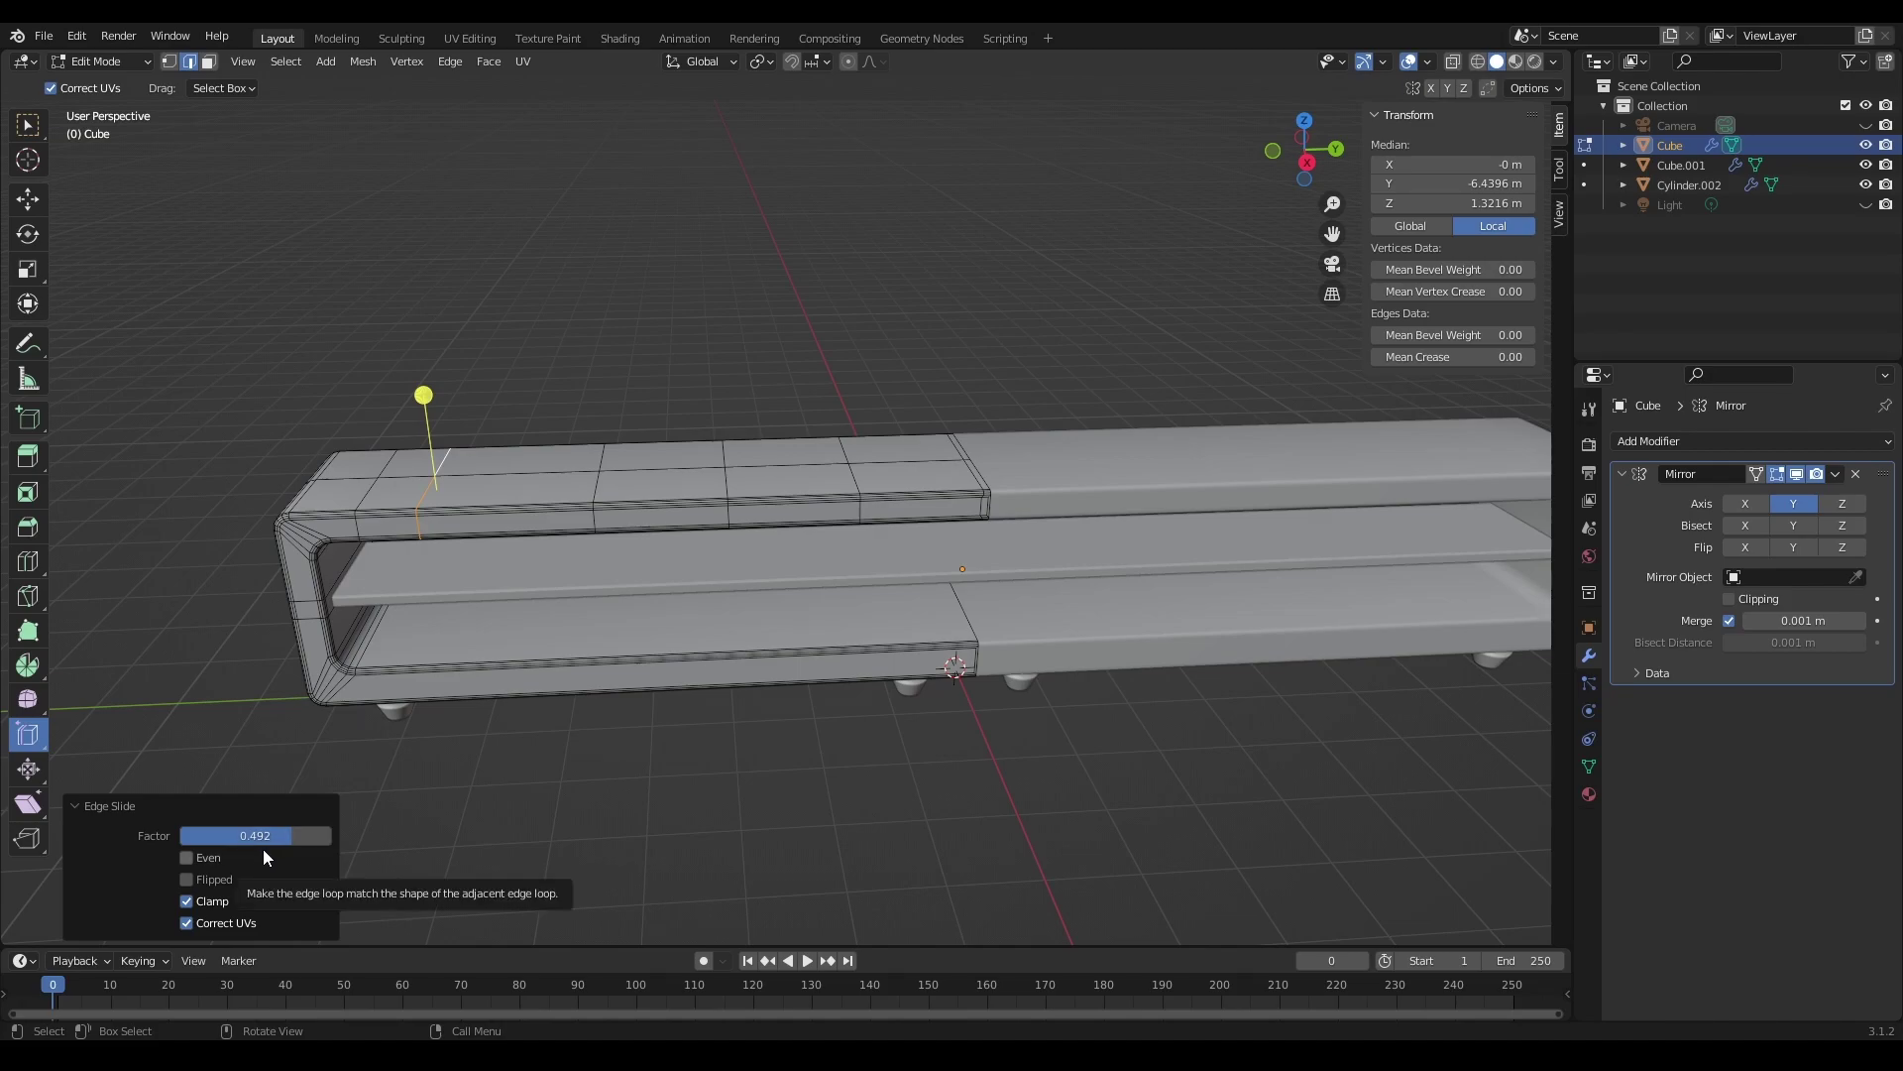
drag(423, 394, 494, 411)
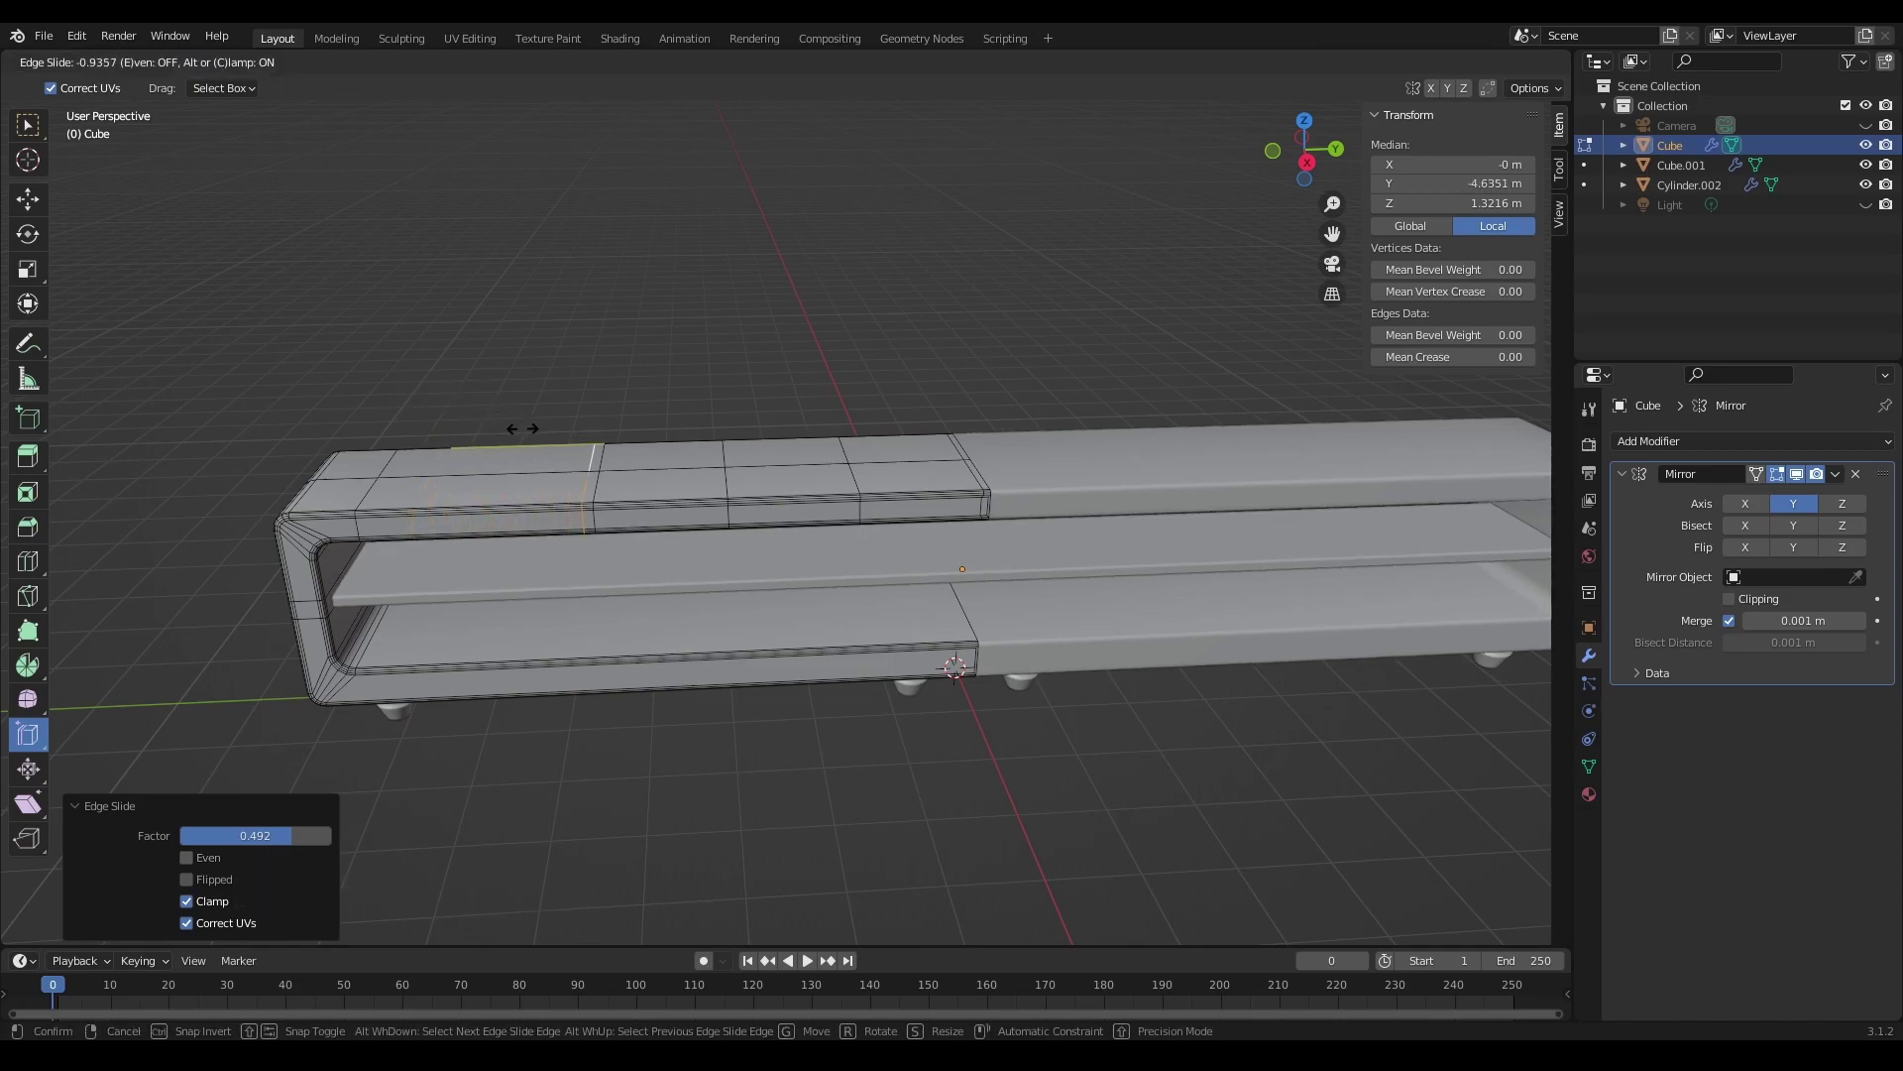
drag(495, 411, 391, 413)
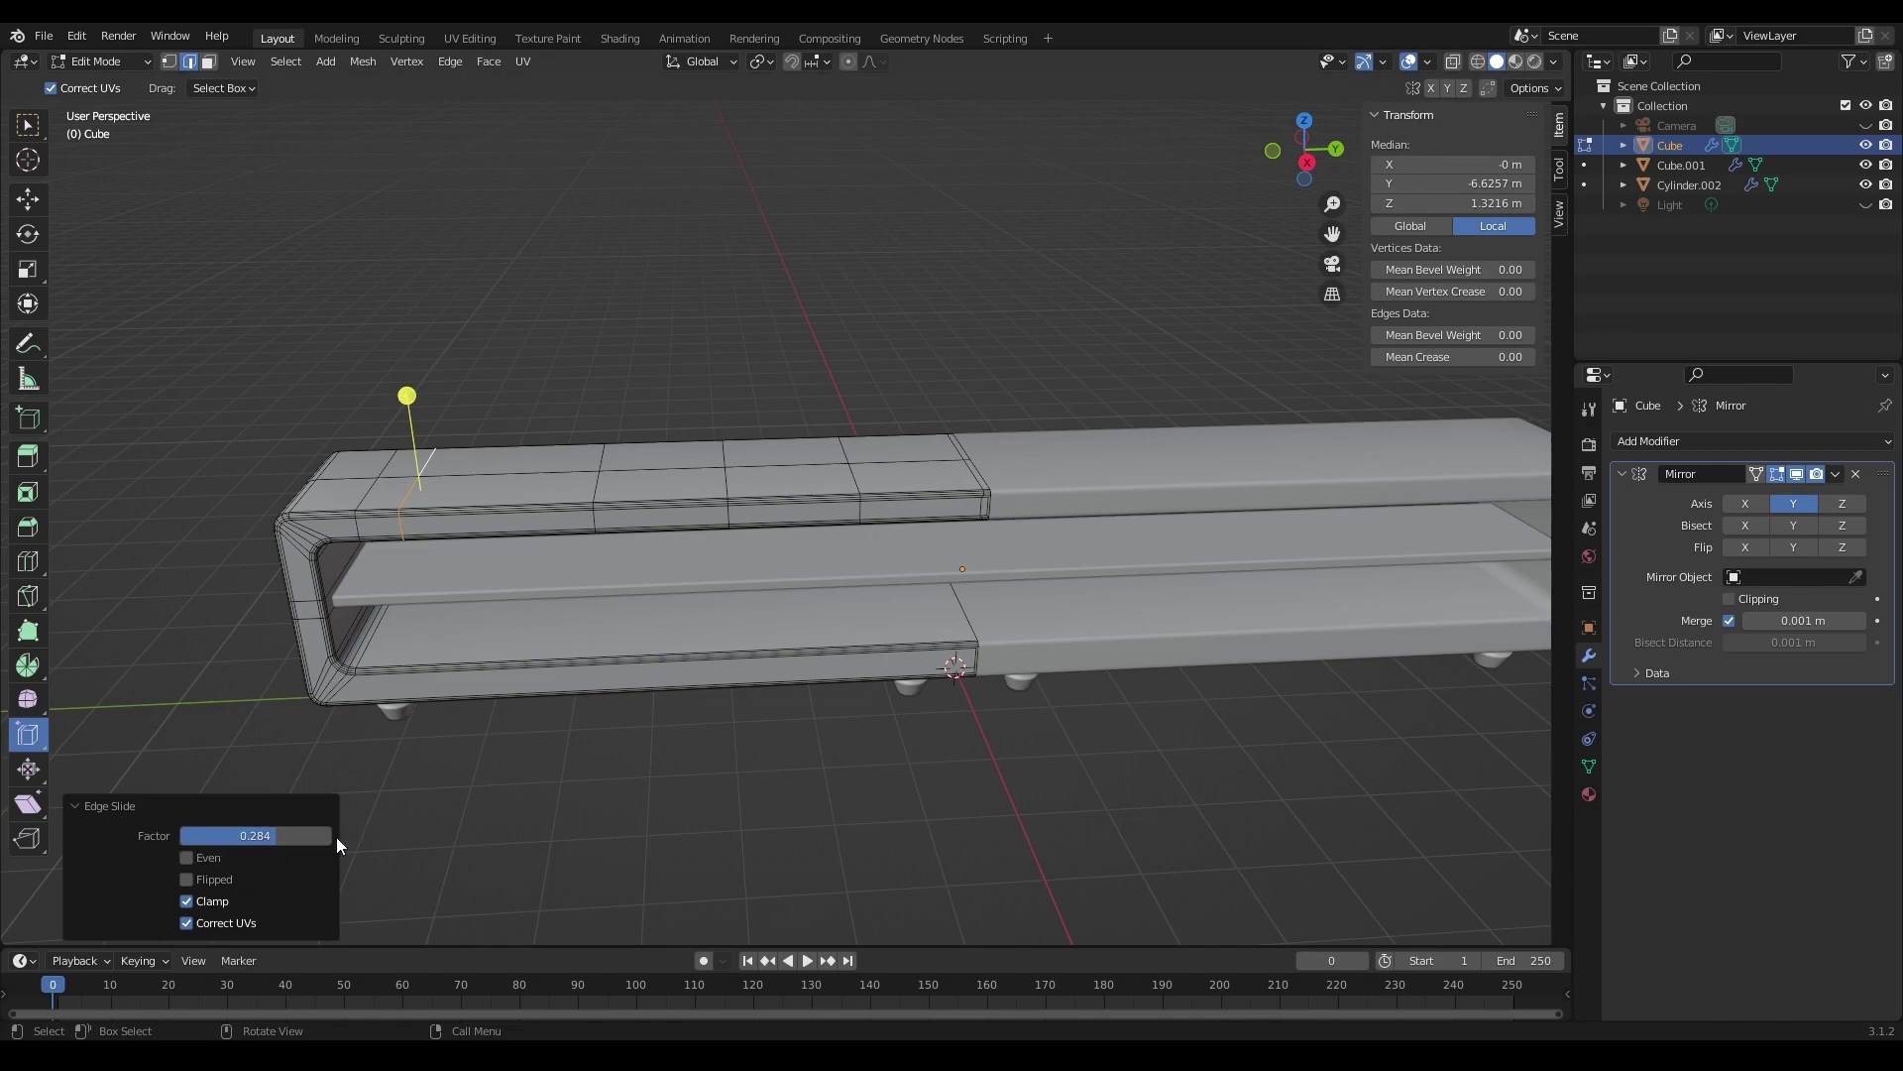
drag(407, 395, 389, 399)
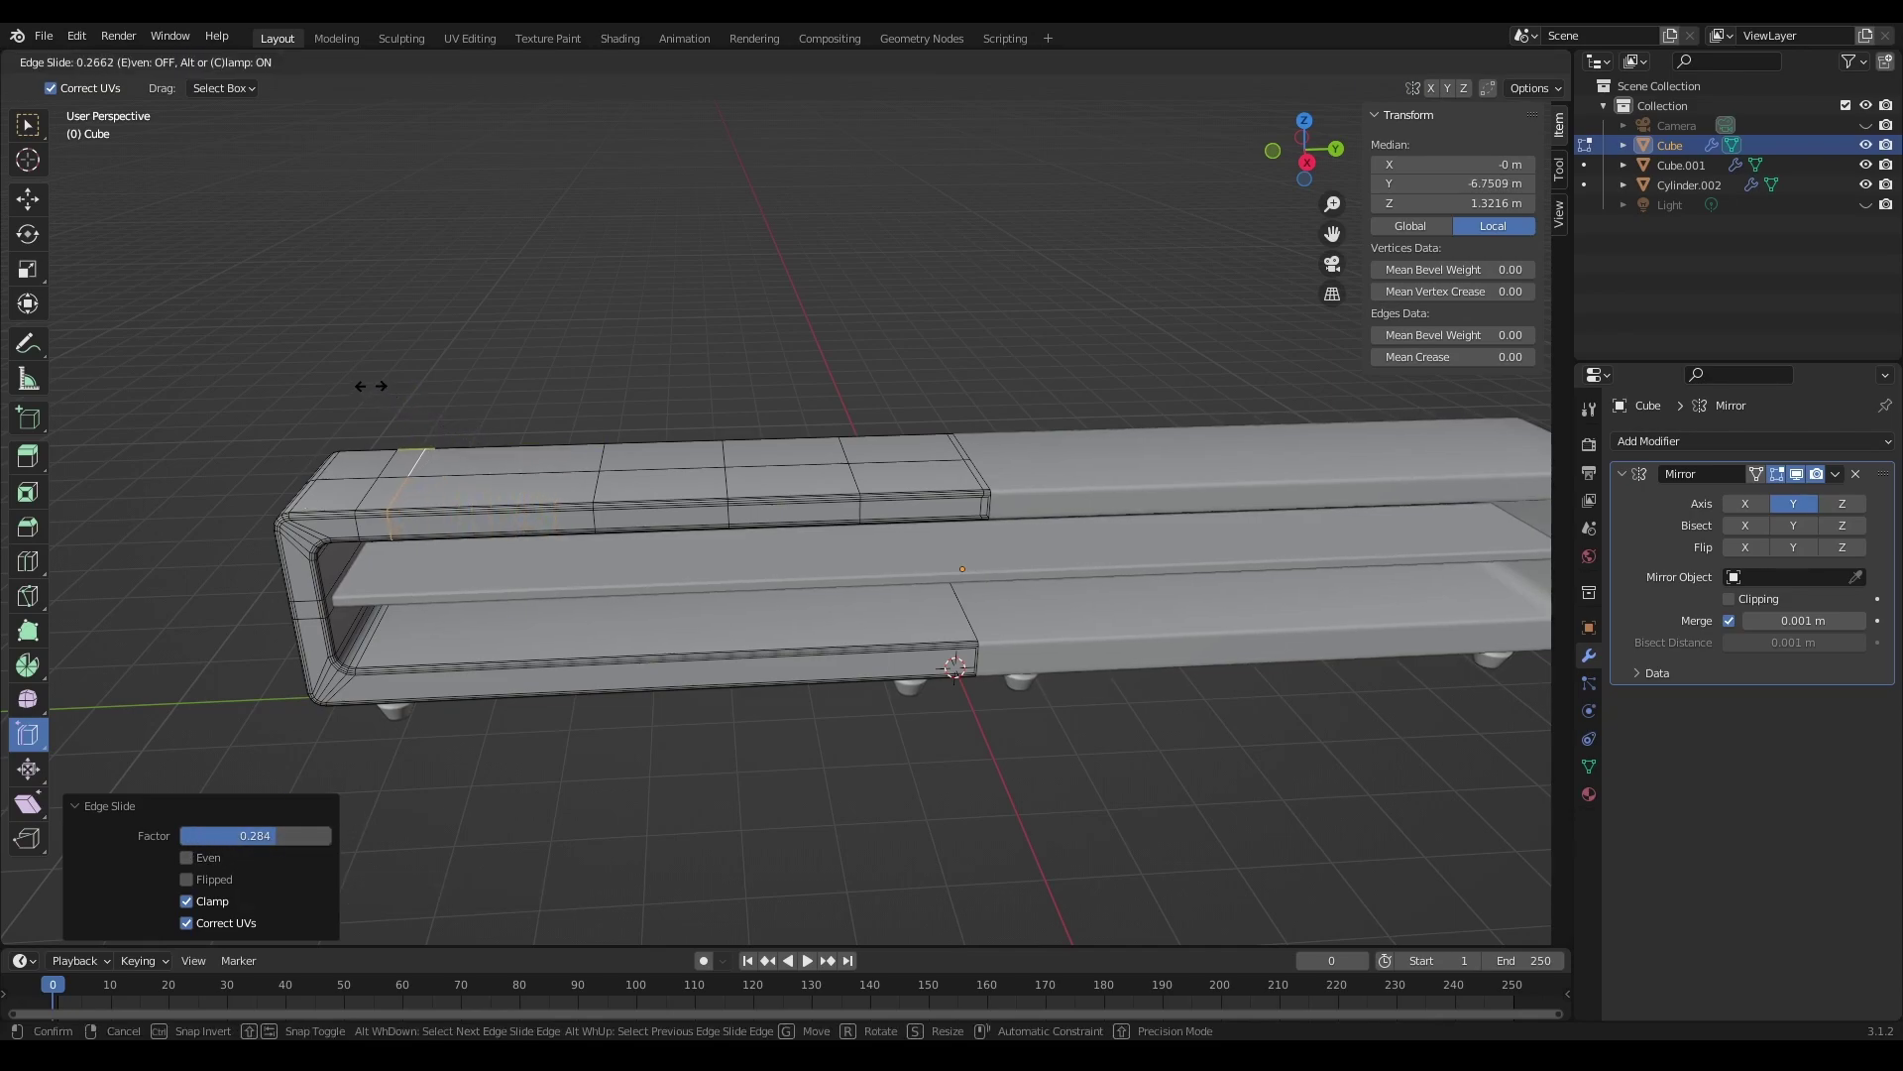
mouse_move(389, 400)
mouse_down()
mouse_move(489, 433)
mouse_move(335, 349)
mouse_up()
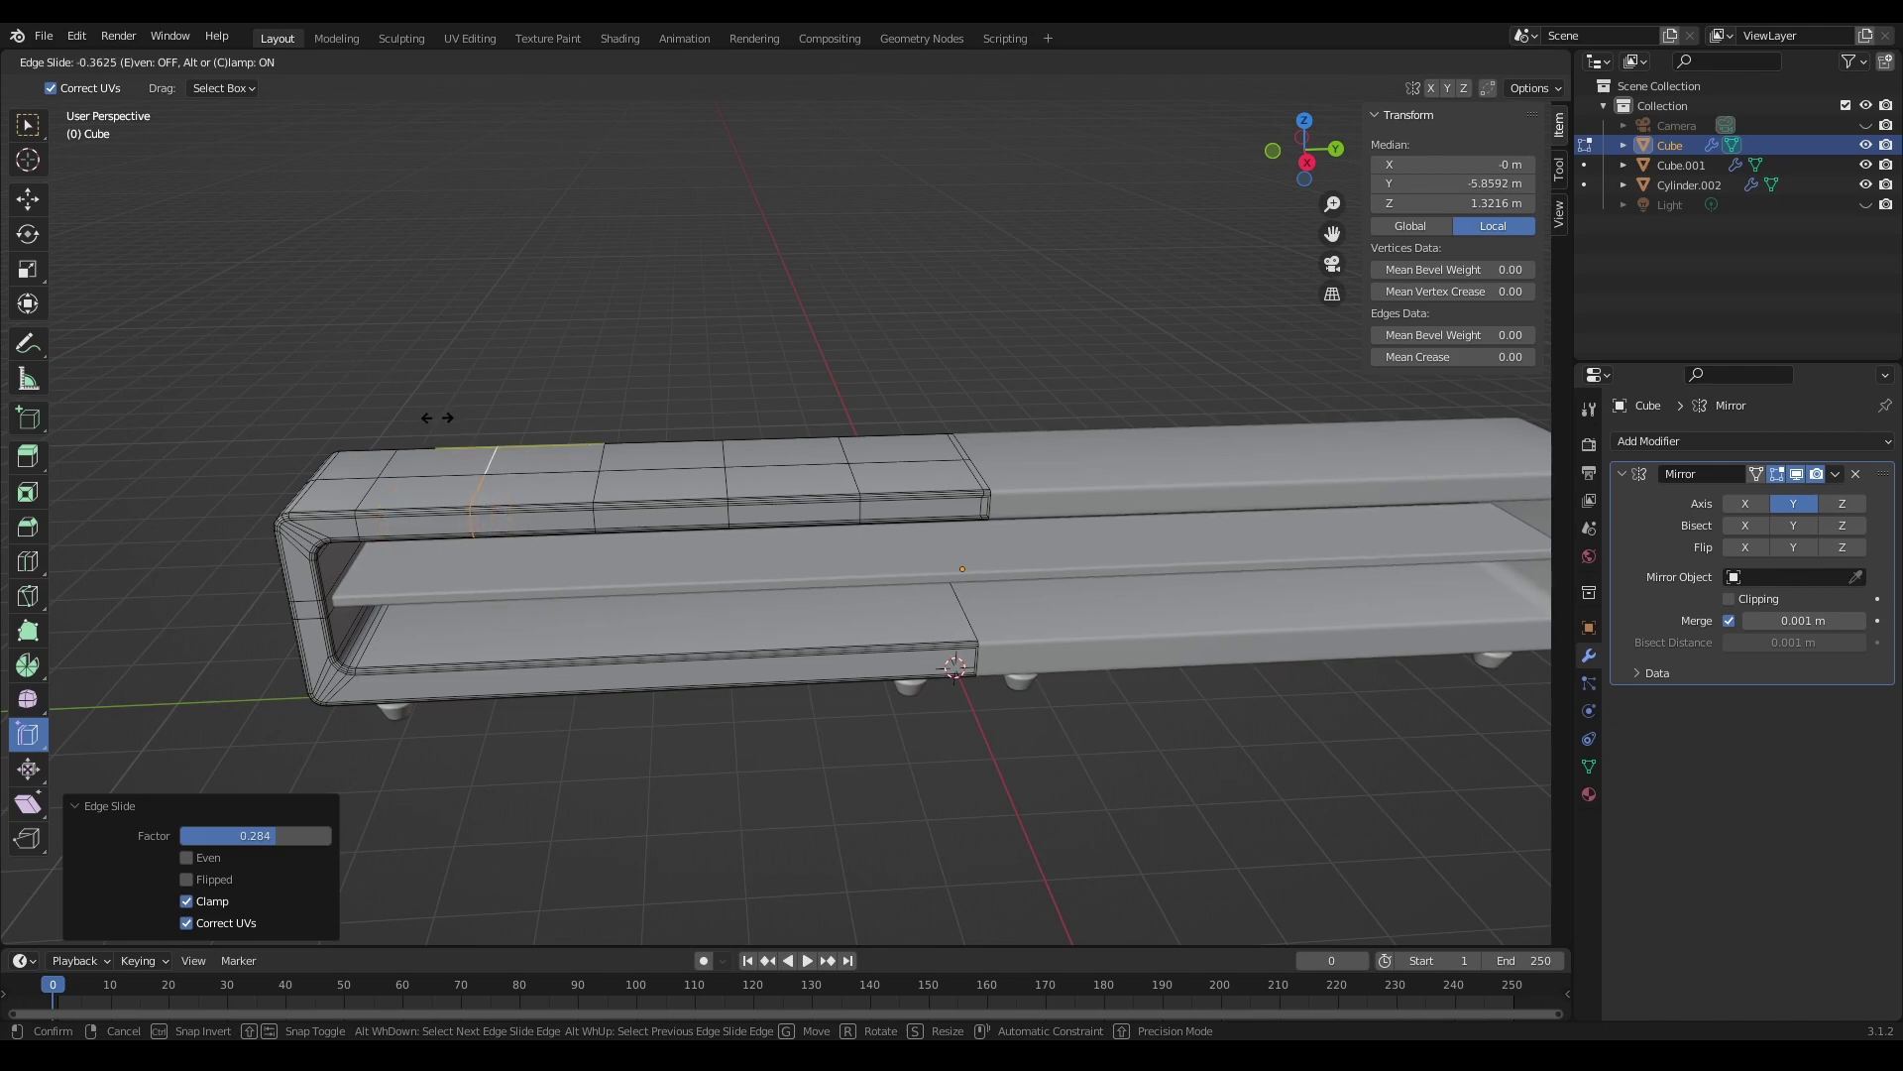
mouse_move(437, 417)
mouse_down()
mouse_move(480, 406)
mouse_move(570, 434)
mouse_move(392, 375)
mouse_up()
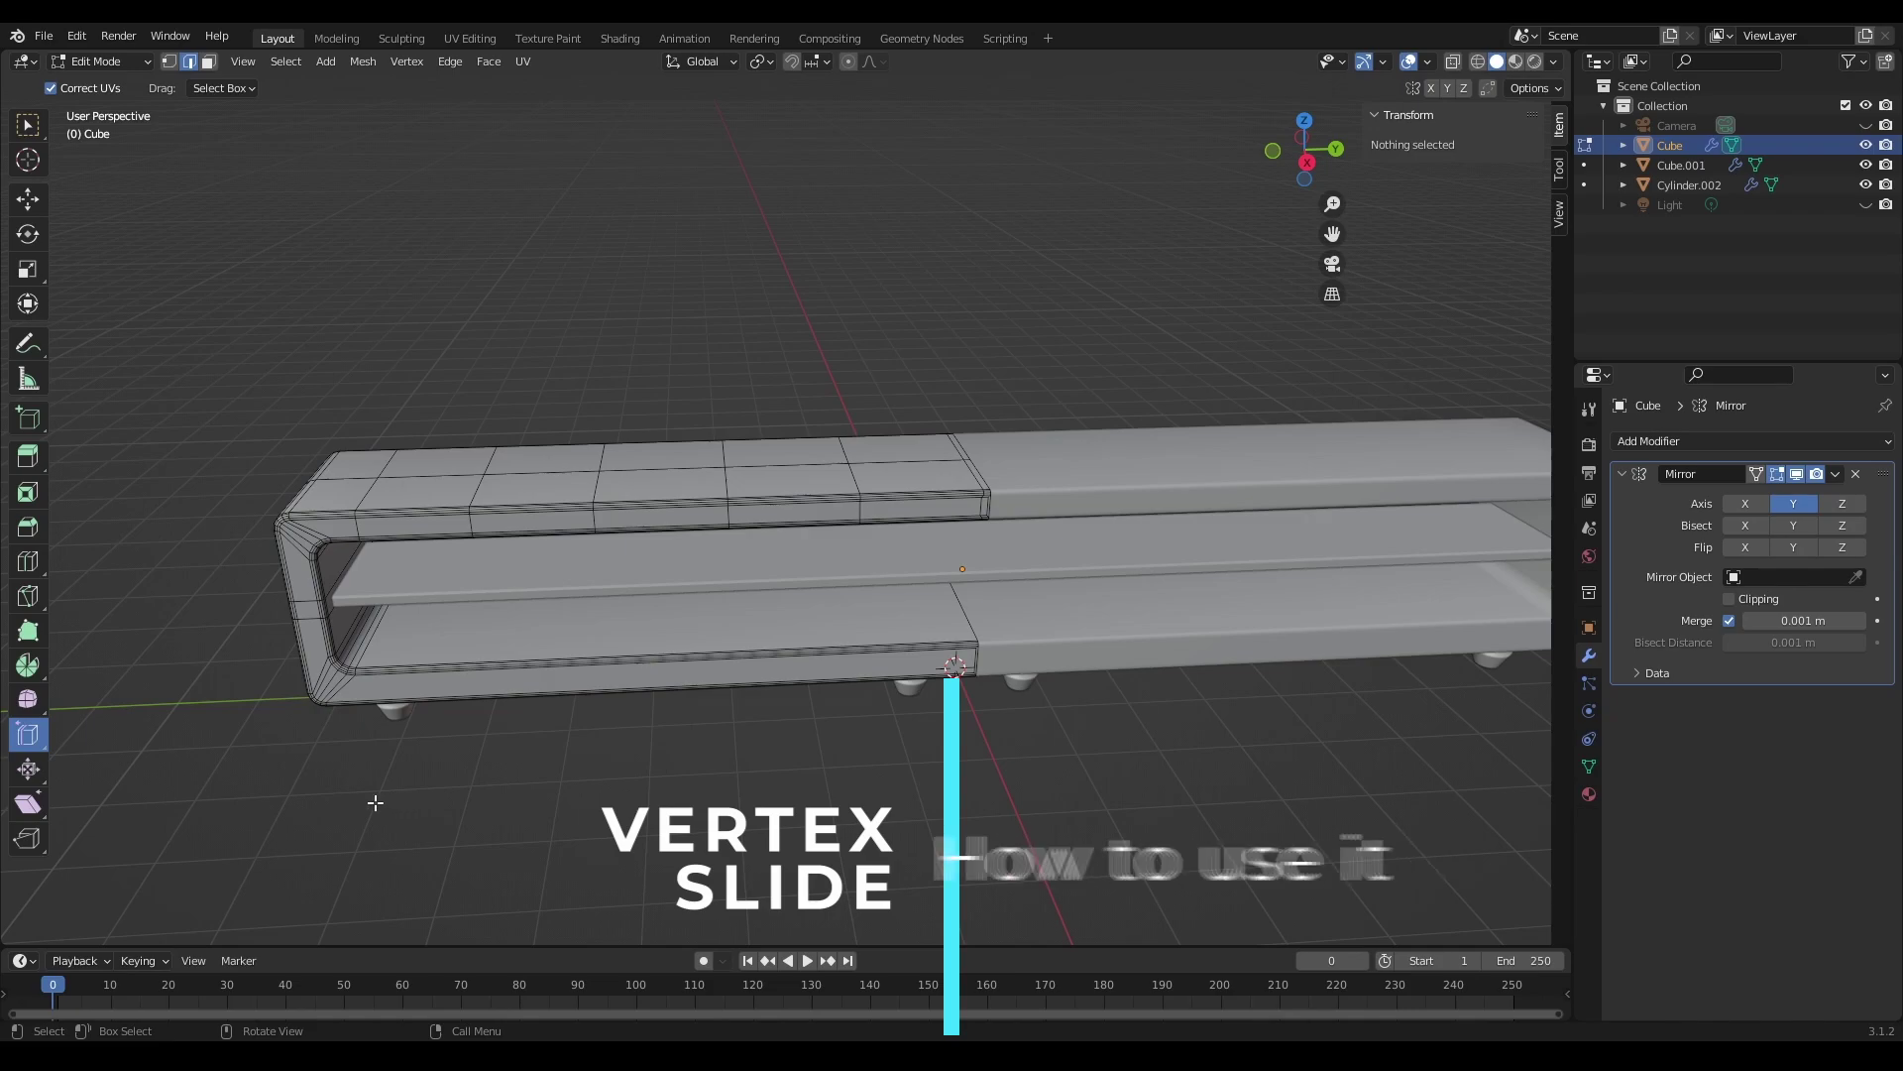
Step: Switch the slide tool to Vertex Slide and use vertex select mode
click(29, 743)
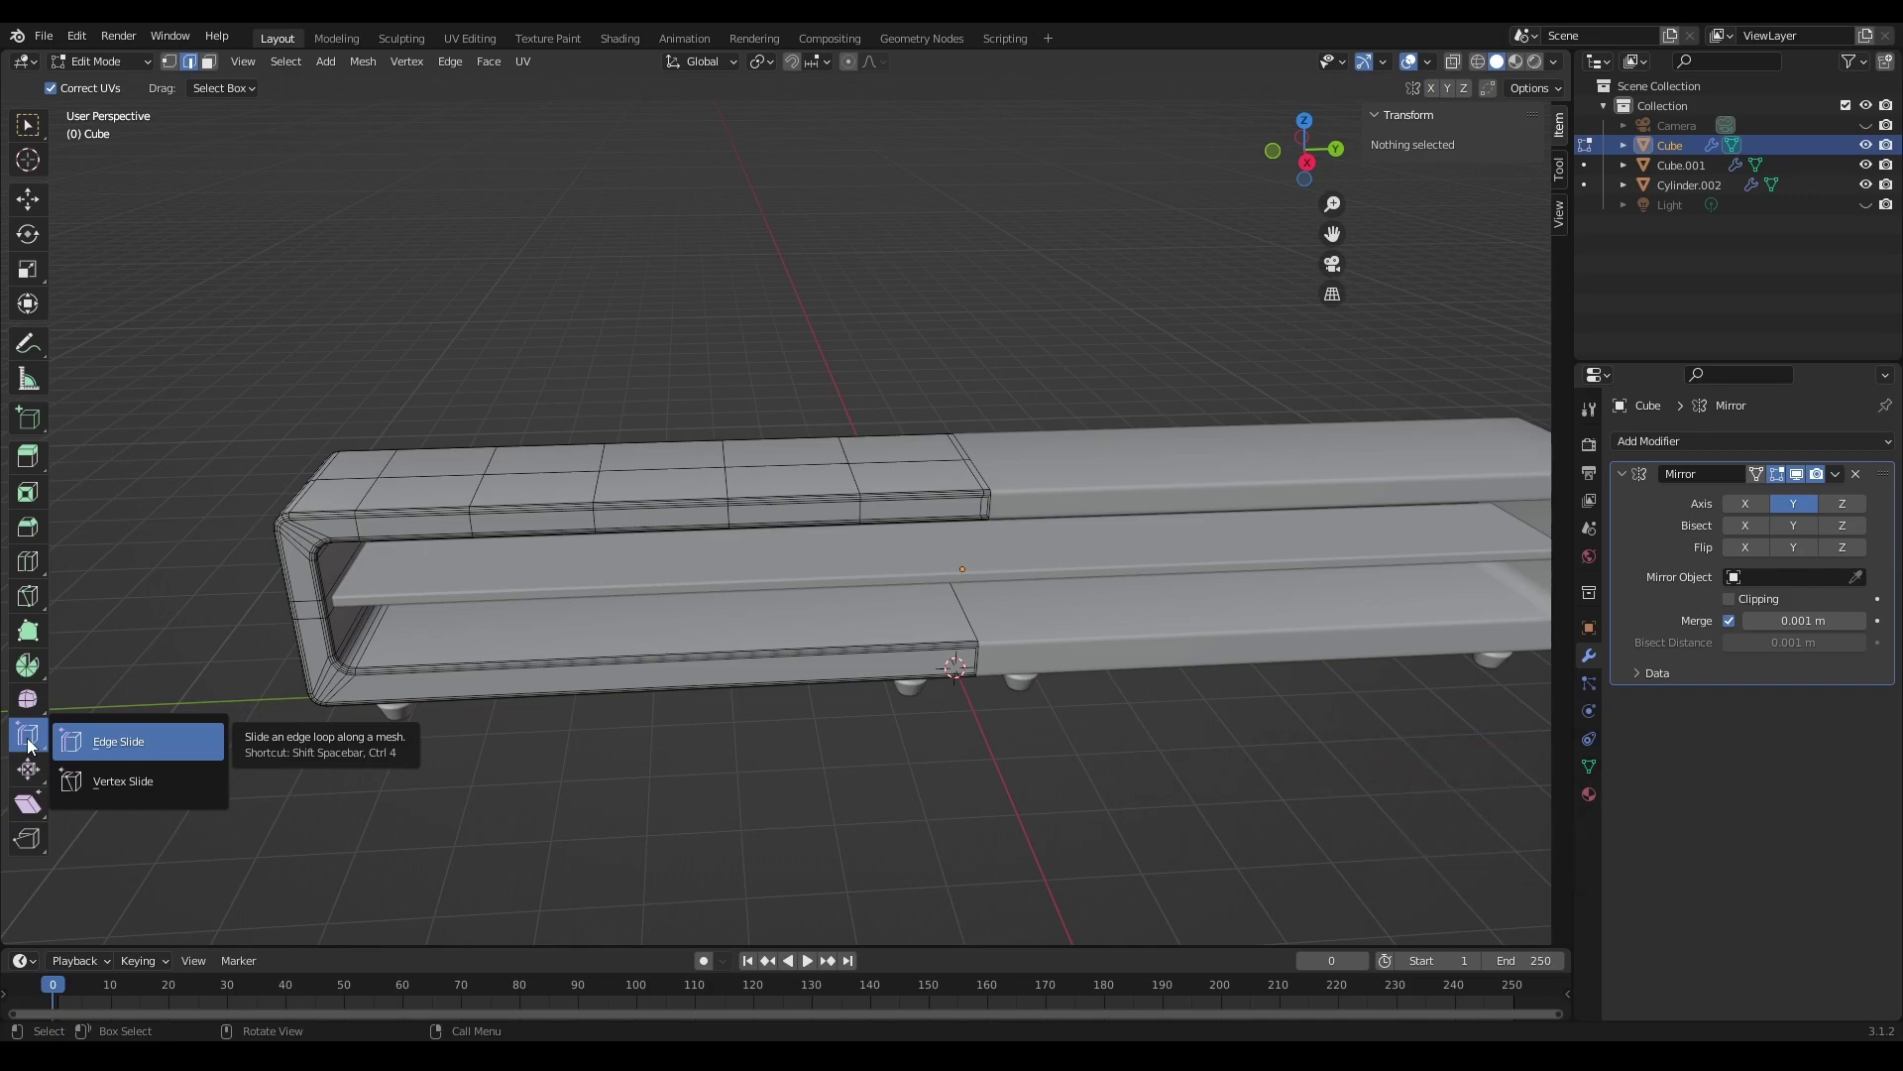
click(135, 789)
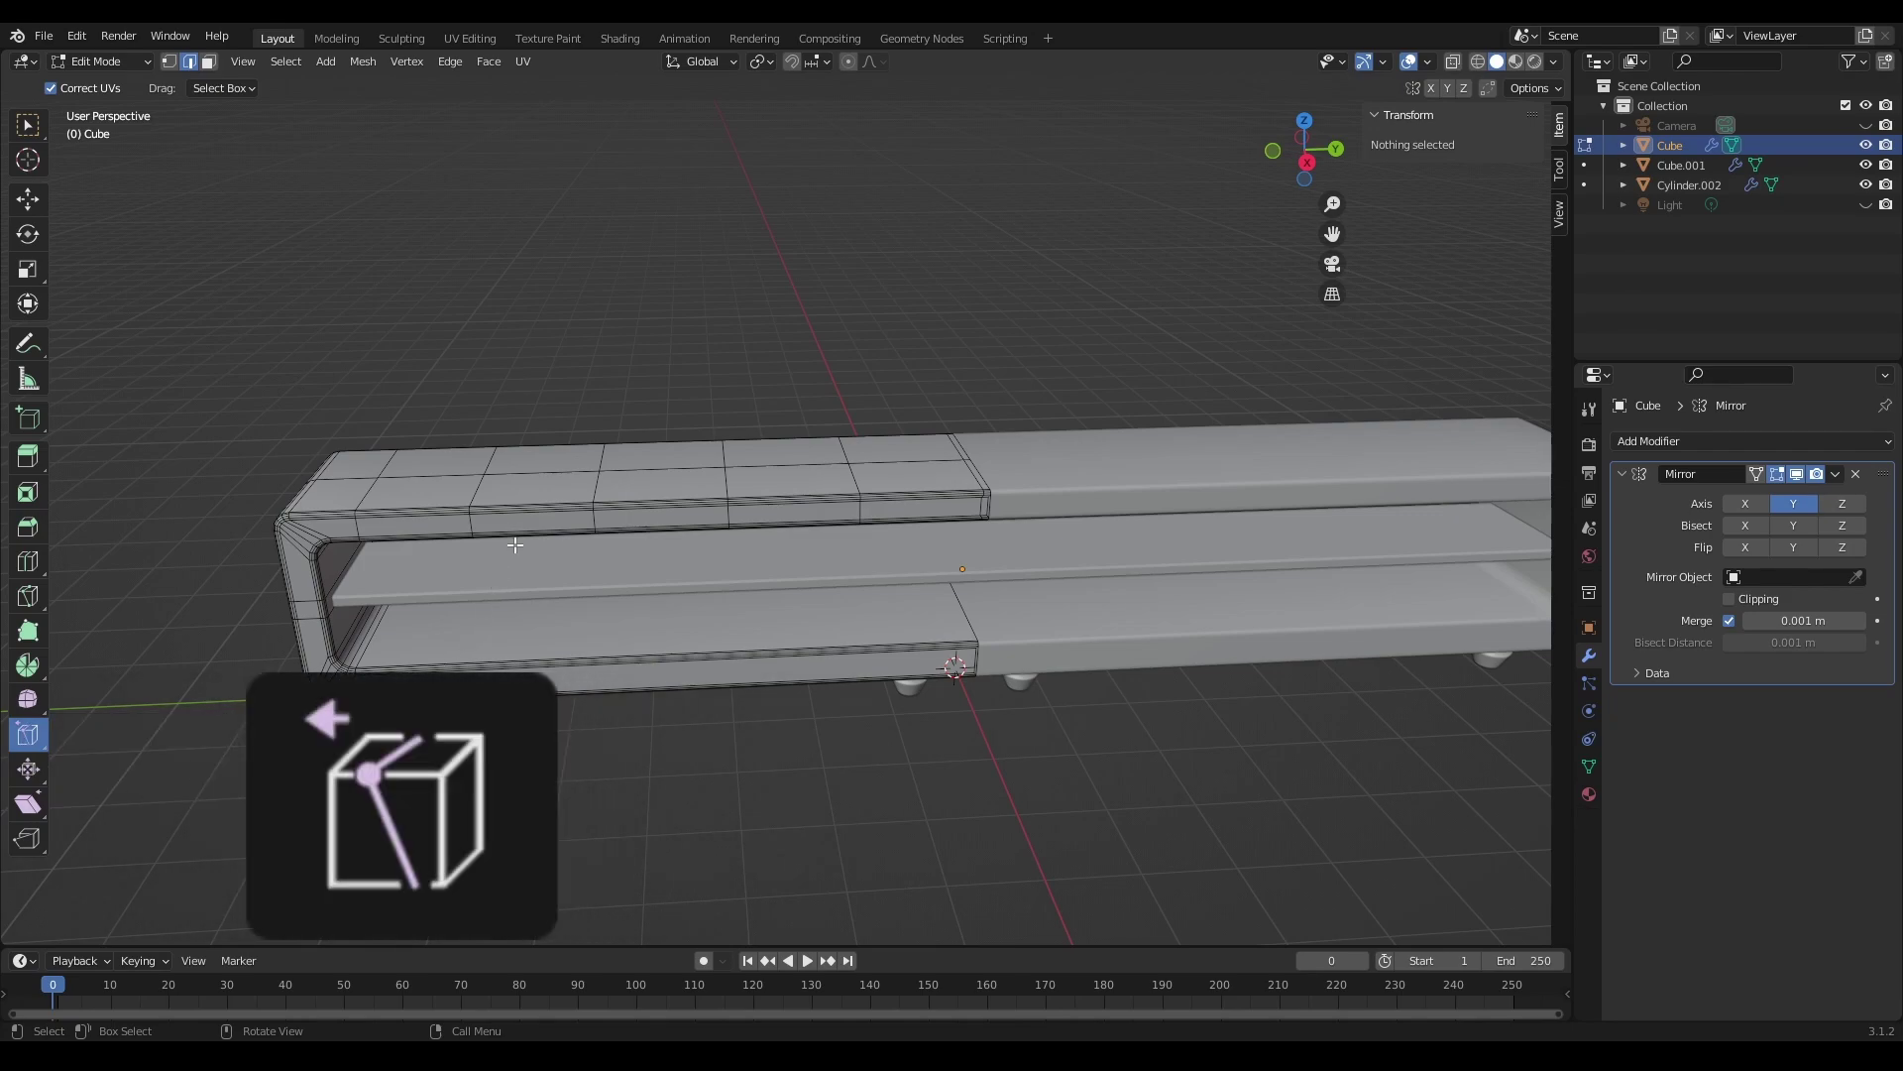
click(173, 57)
Step: Zoom in and select a vertex on the top shelf's front edge
scroll(675, 438, up, 2)
scroll(668, 433, up, 1)
scroll(605, 471, up, 1)
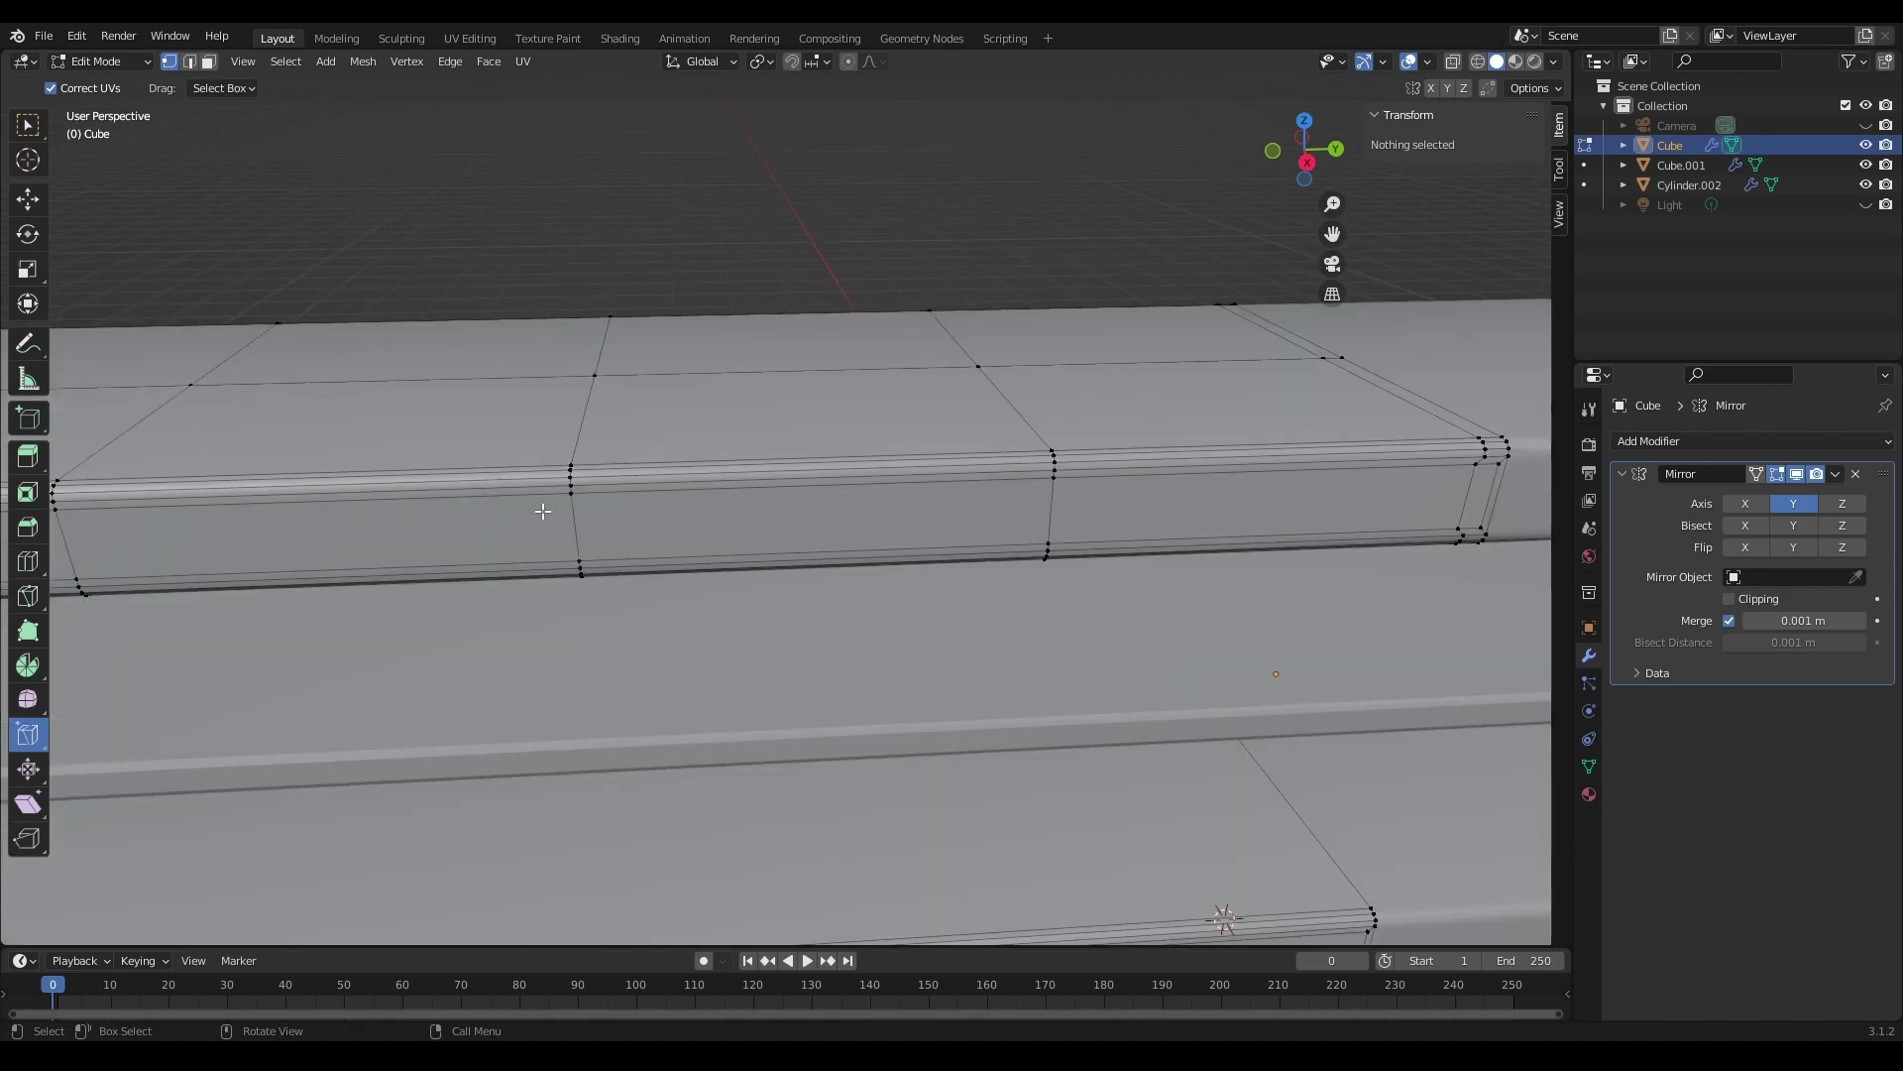
click(571, 493)
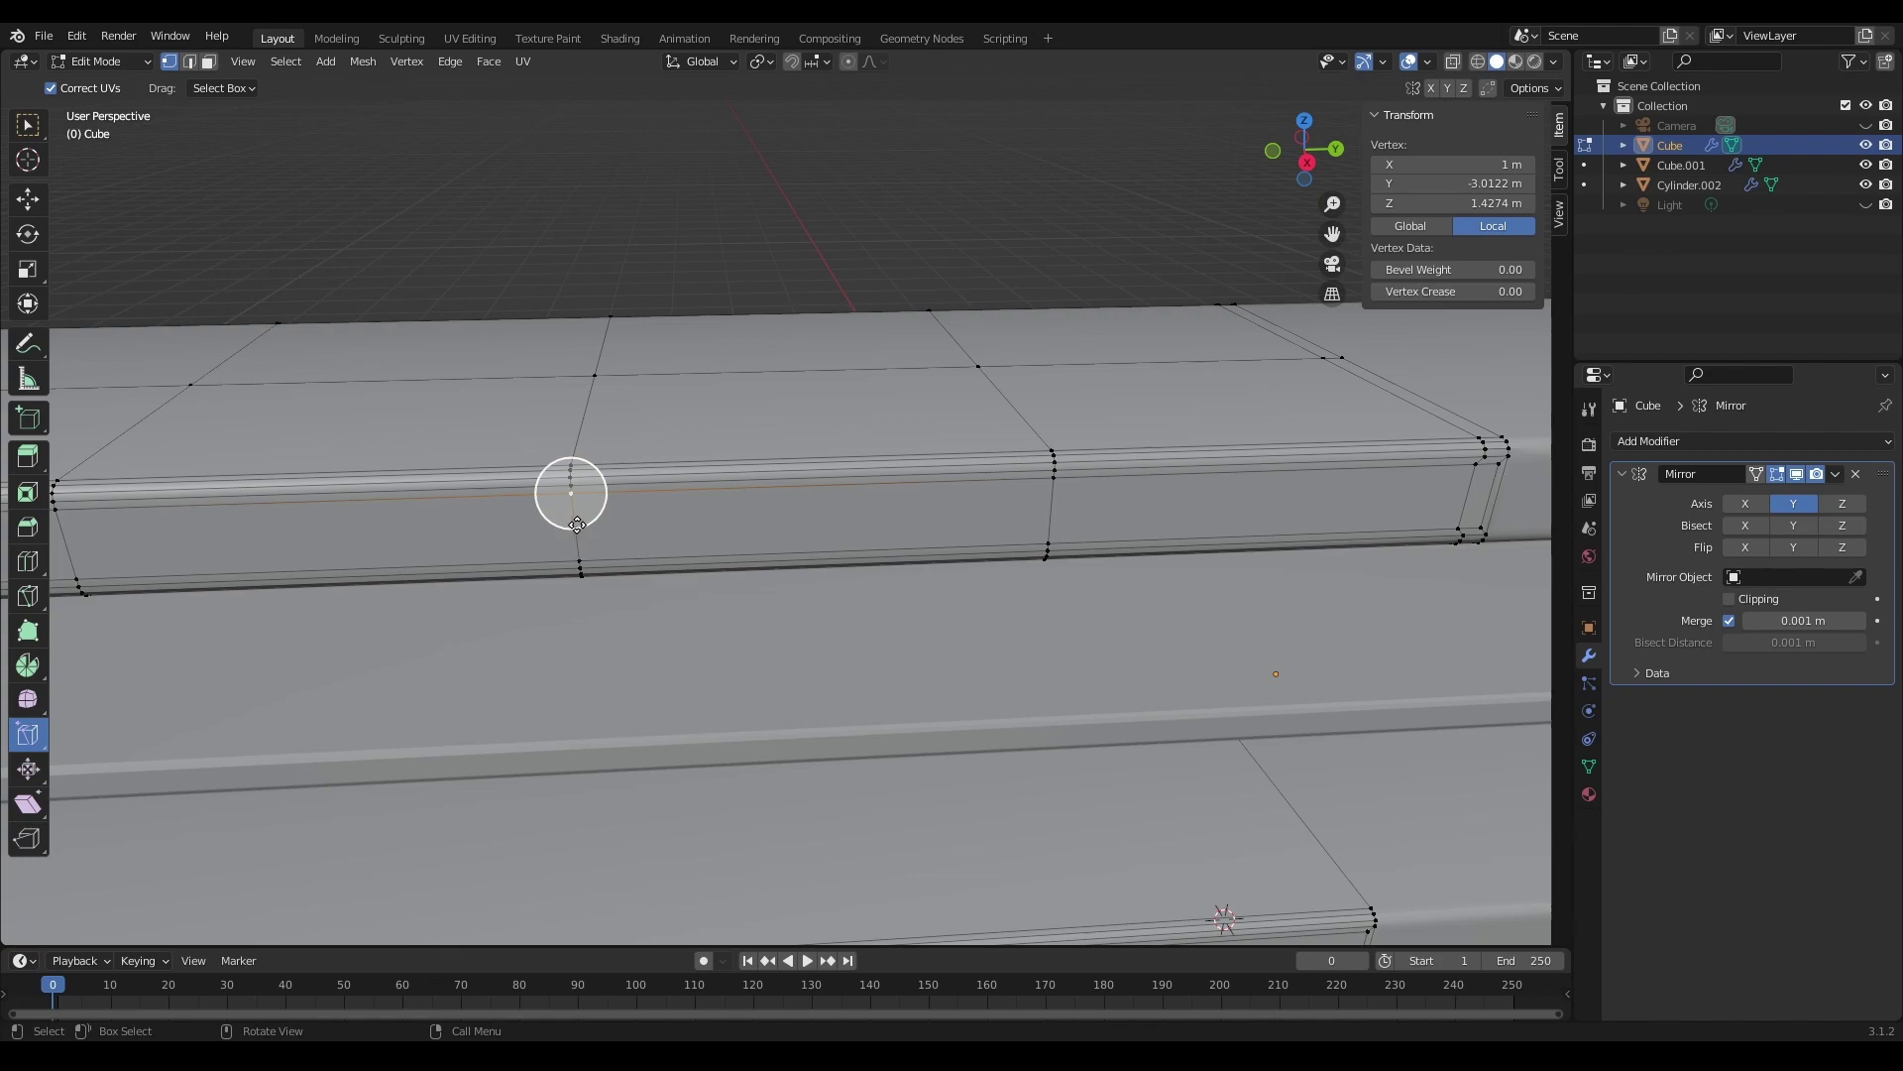
mouse_move(580, 523)
mouse_down()
mouse_move(426, 544)
mouse_move(663, 518)
mouse_move(470, 525)
mouse_move(581, 524)
mouse_up()
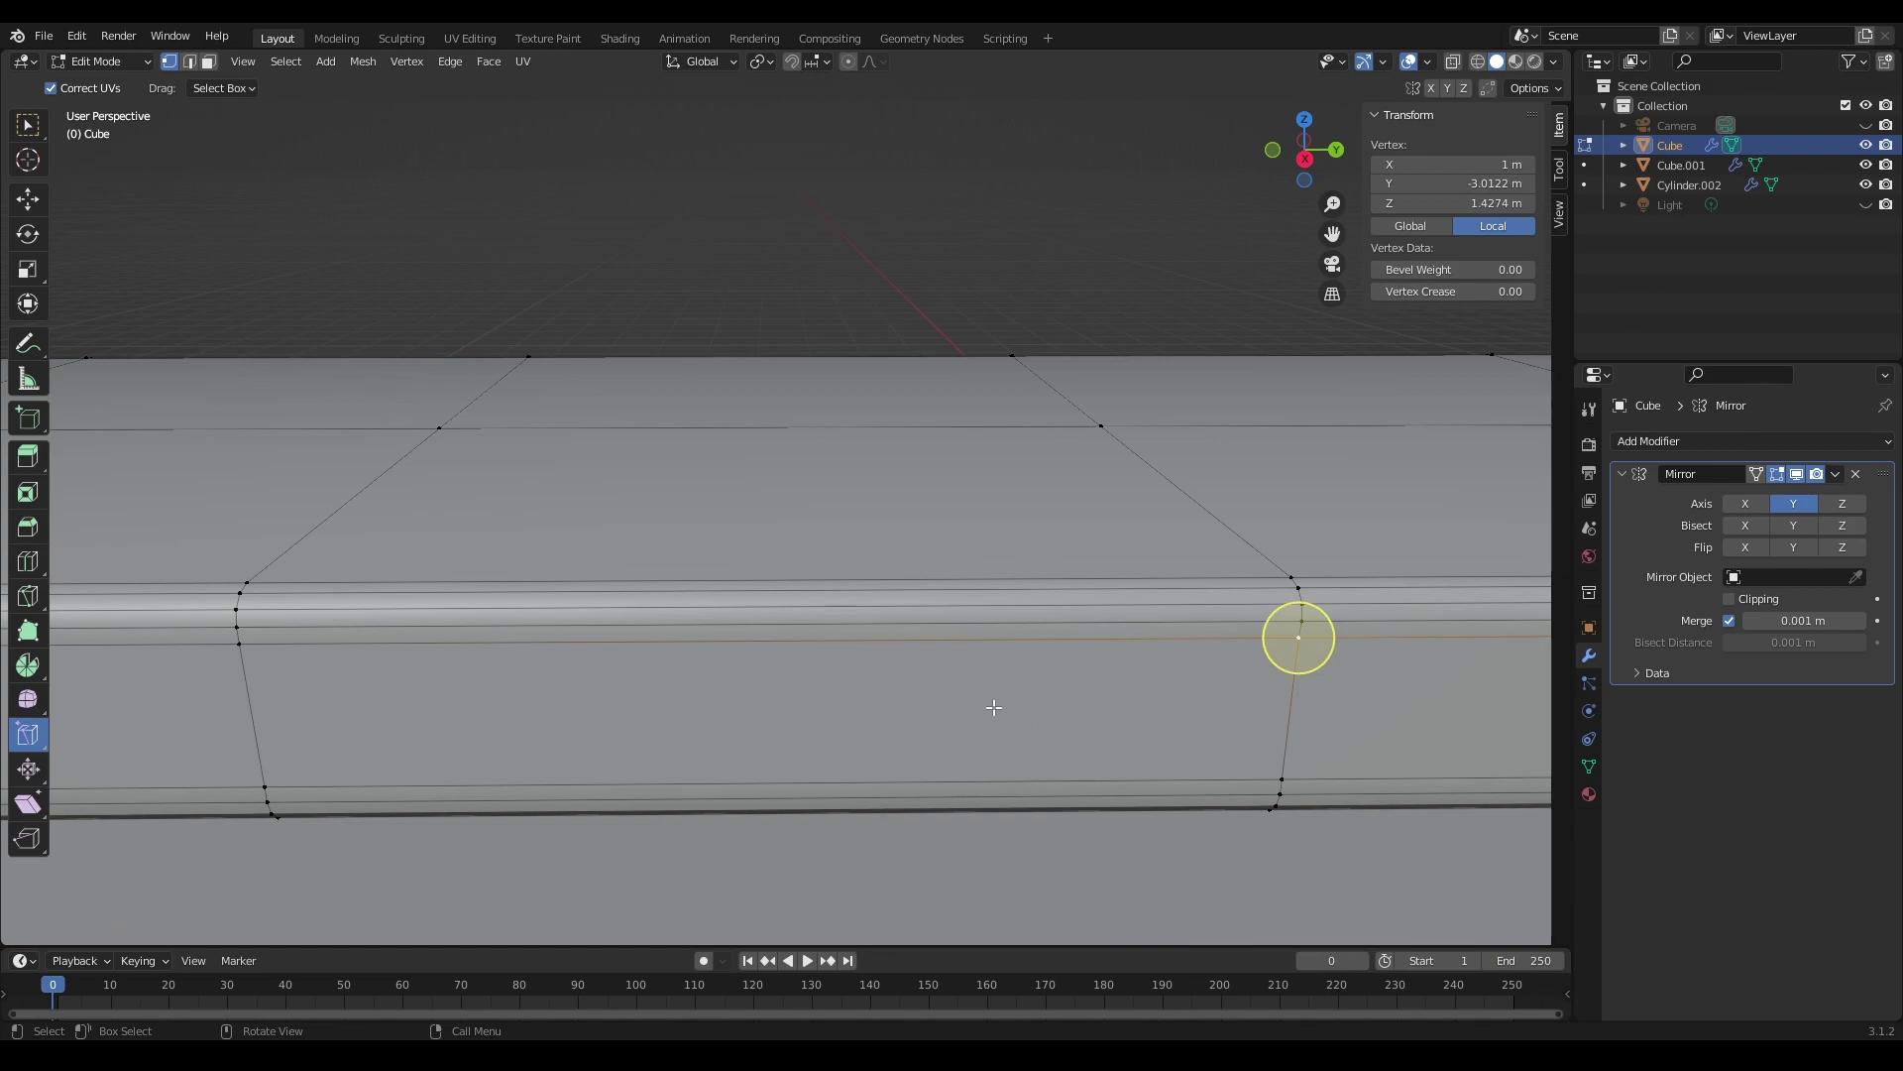
Step: Slide the vertex back and forth to a 0.727 factor with Even enabled
click(33, 744)
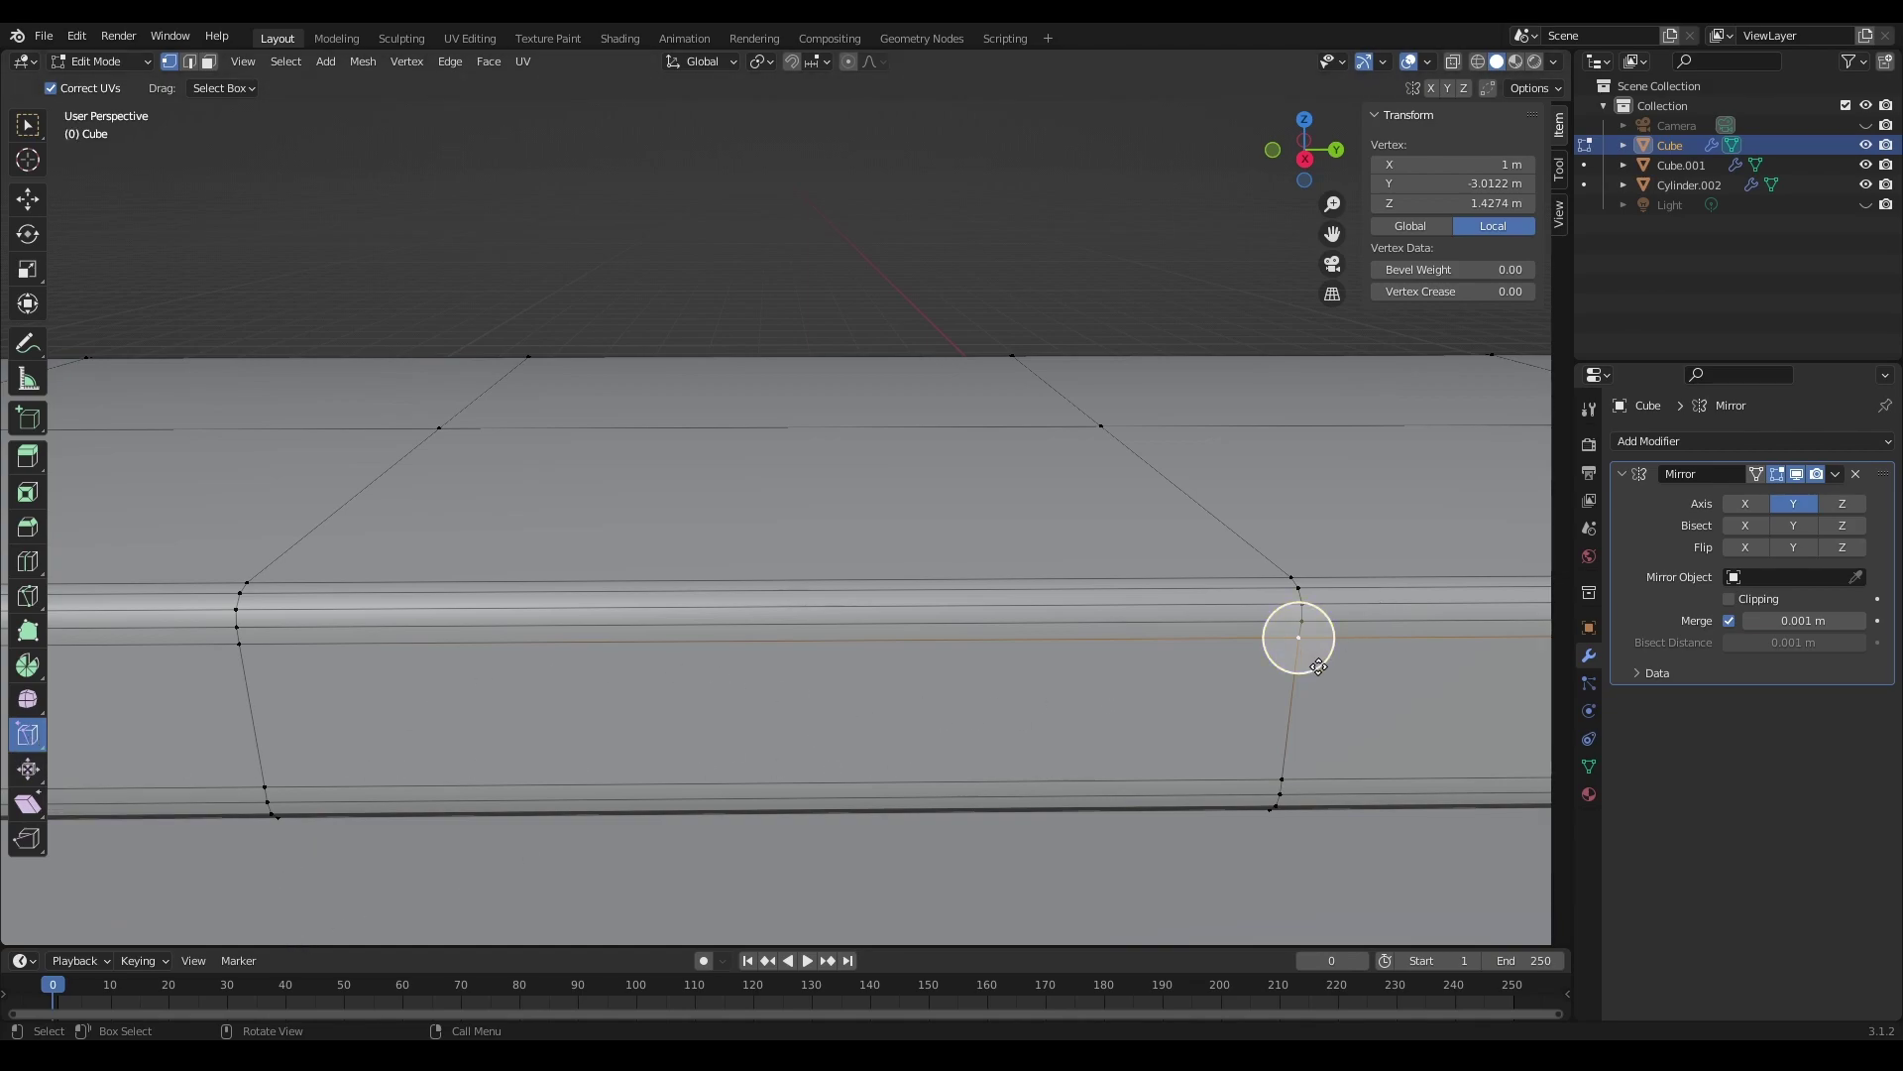
drag(1321, 669, 734, 679)
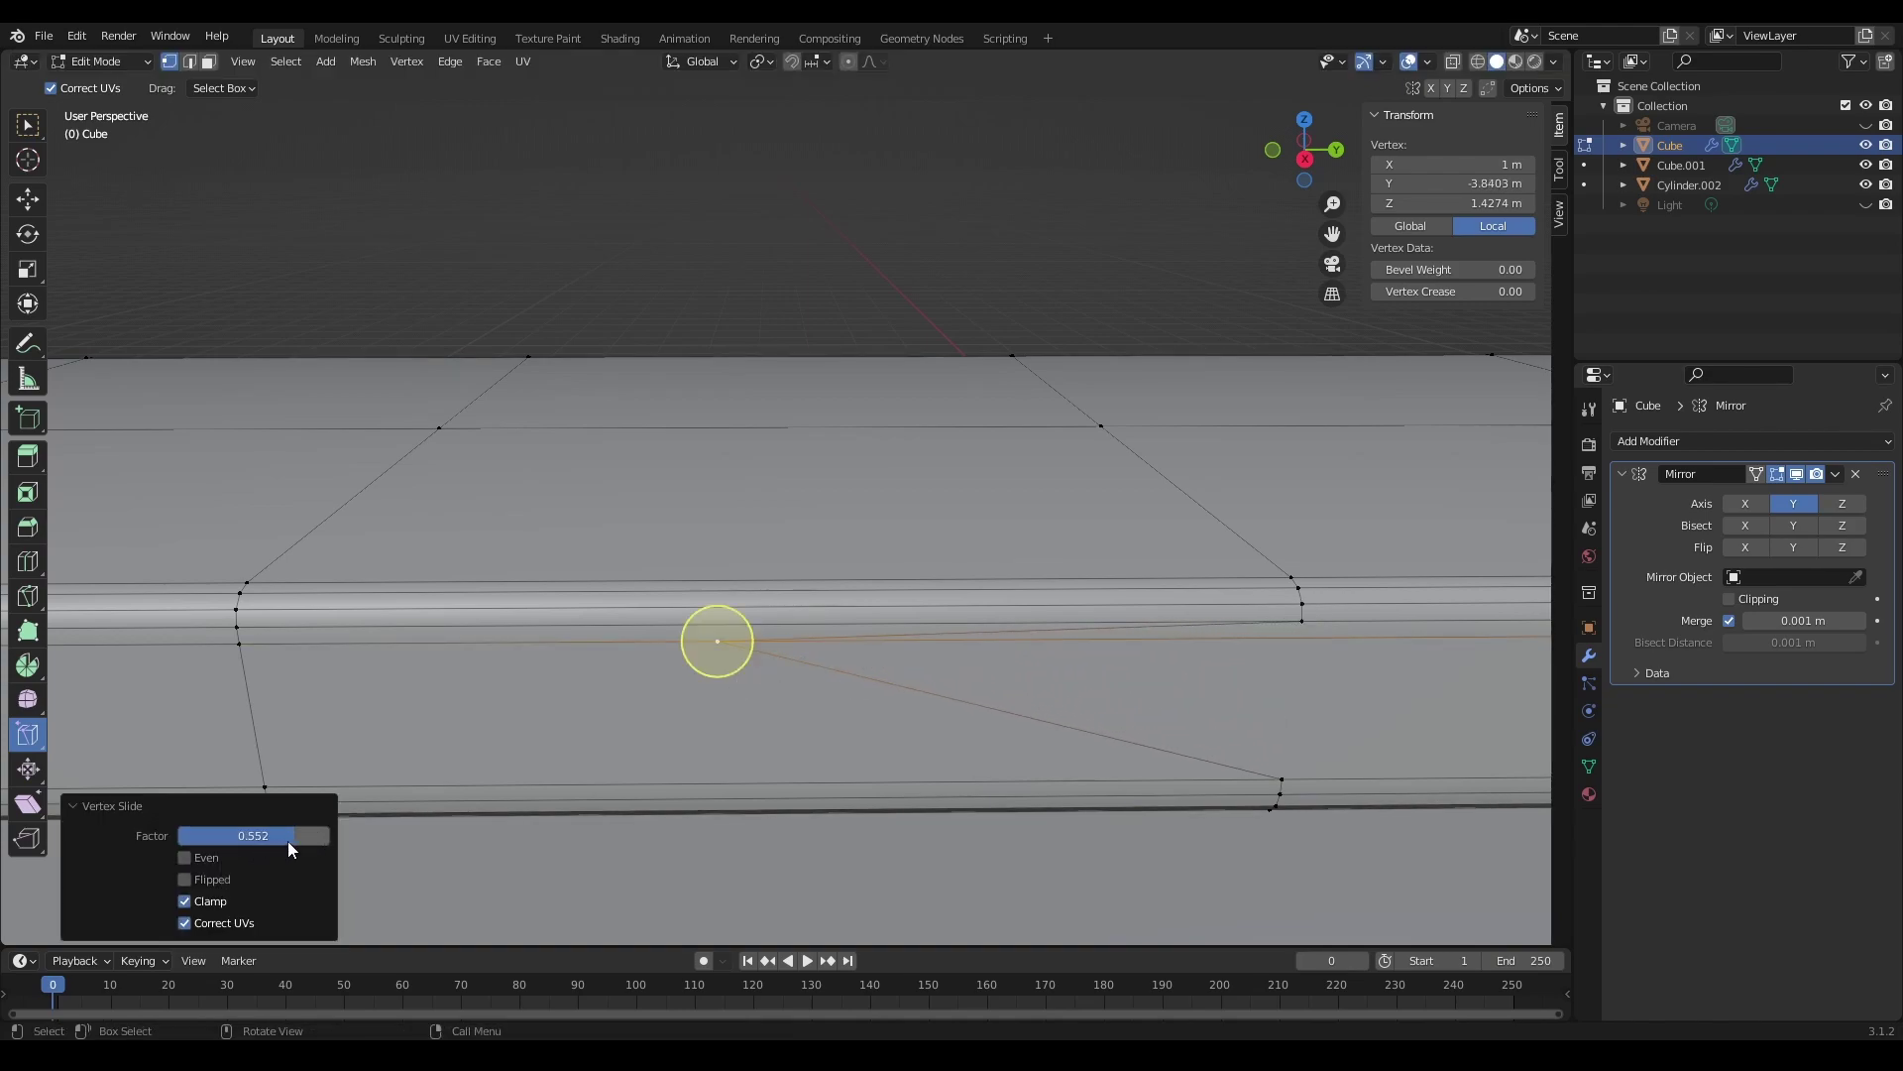
drag(287, 841, 318, 841)
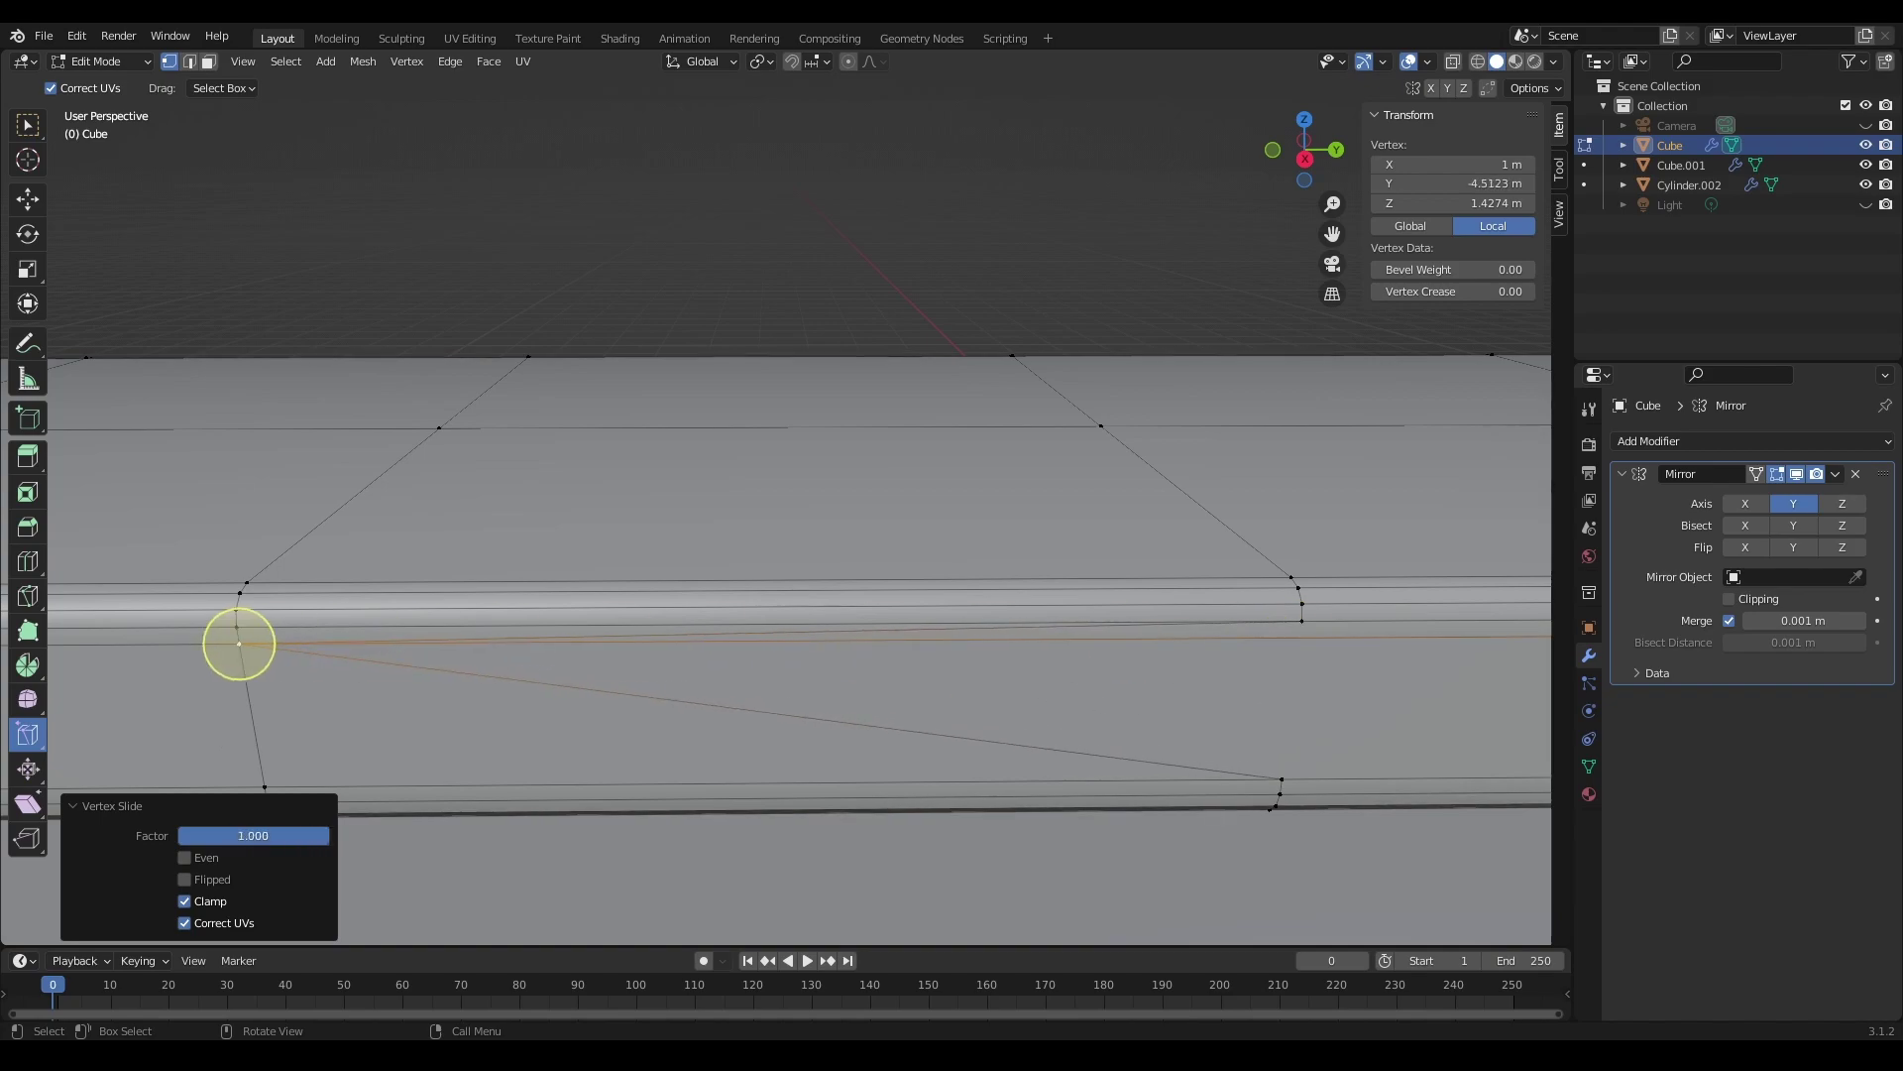
mouse_move(315, 643)
mouse_down()
mouse_move(1299, 637)
mouse_move(239, 644)
mouse_up()
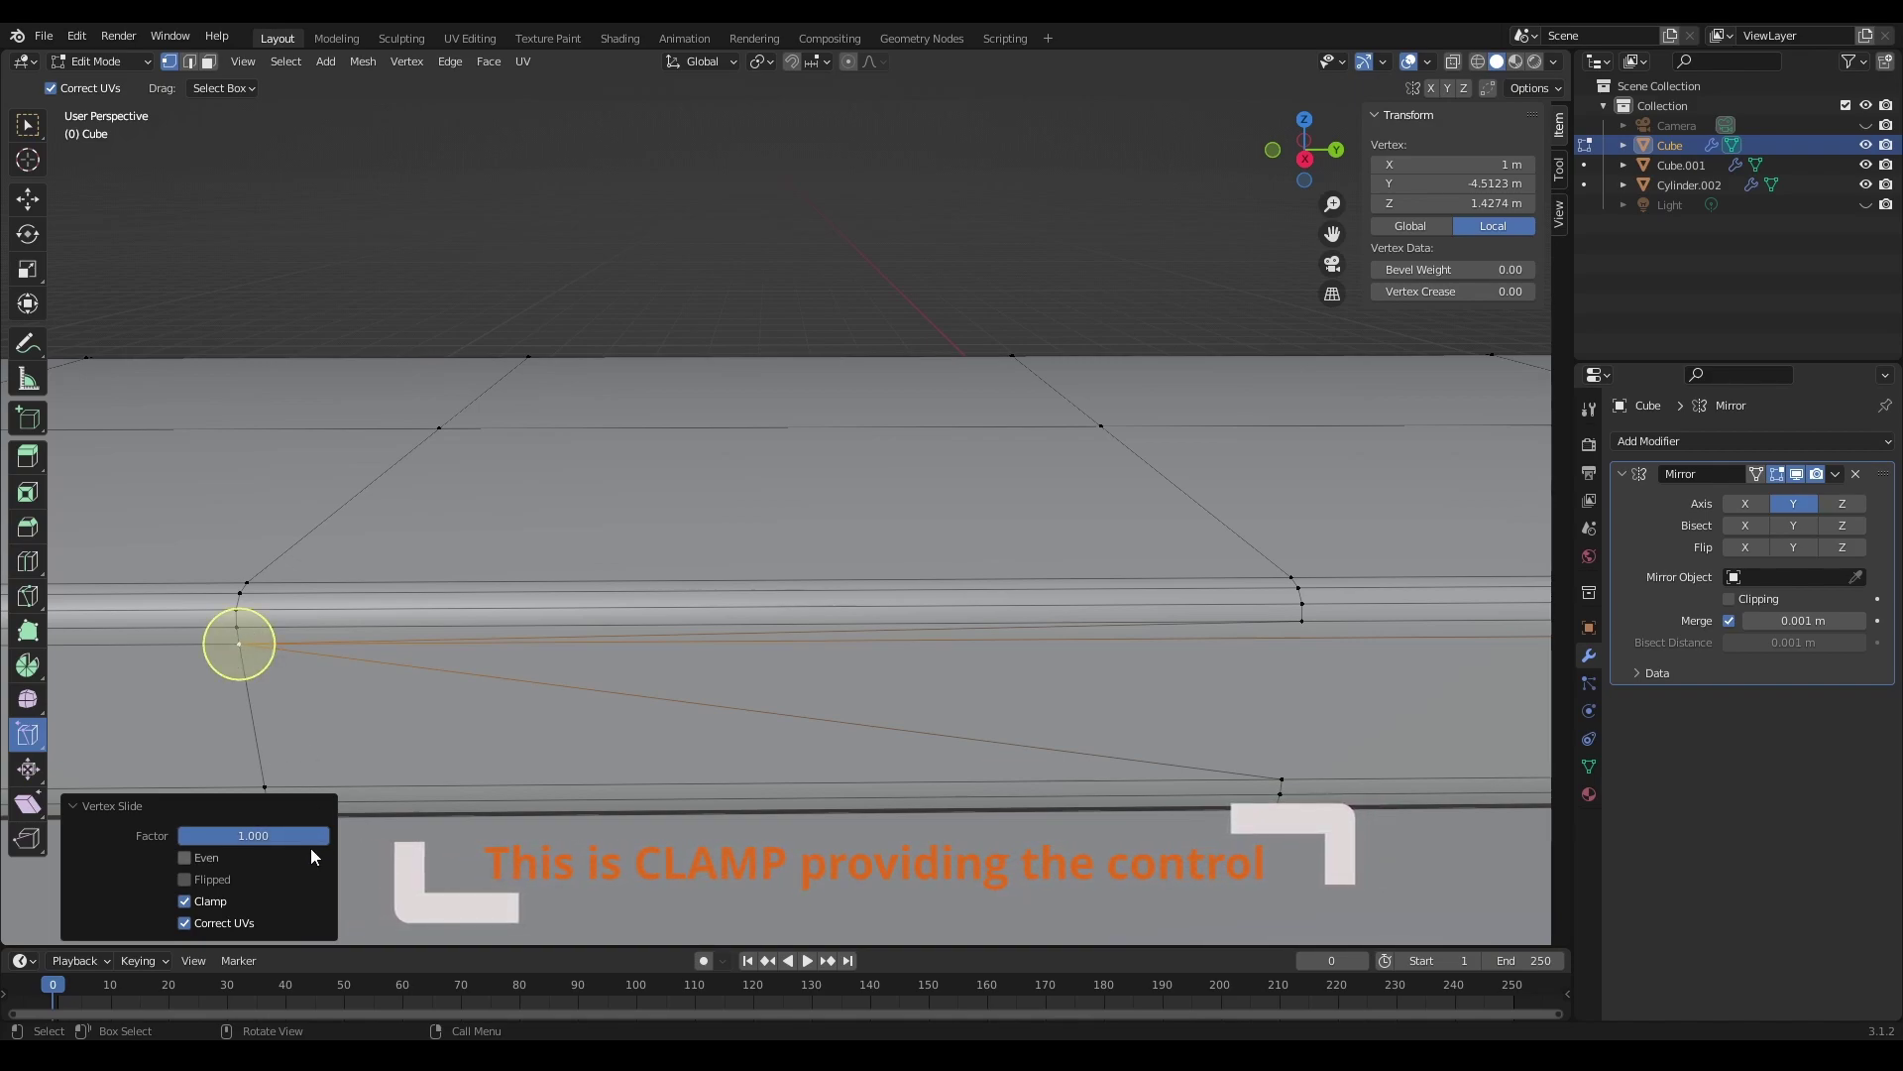
drag(239, 644, 1230, 638)
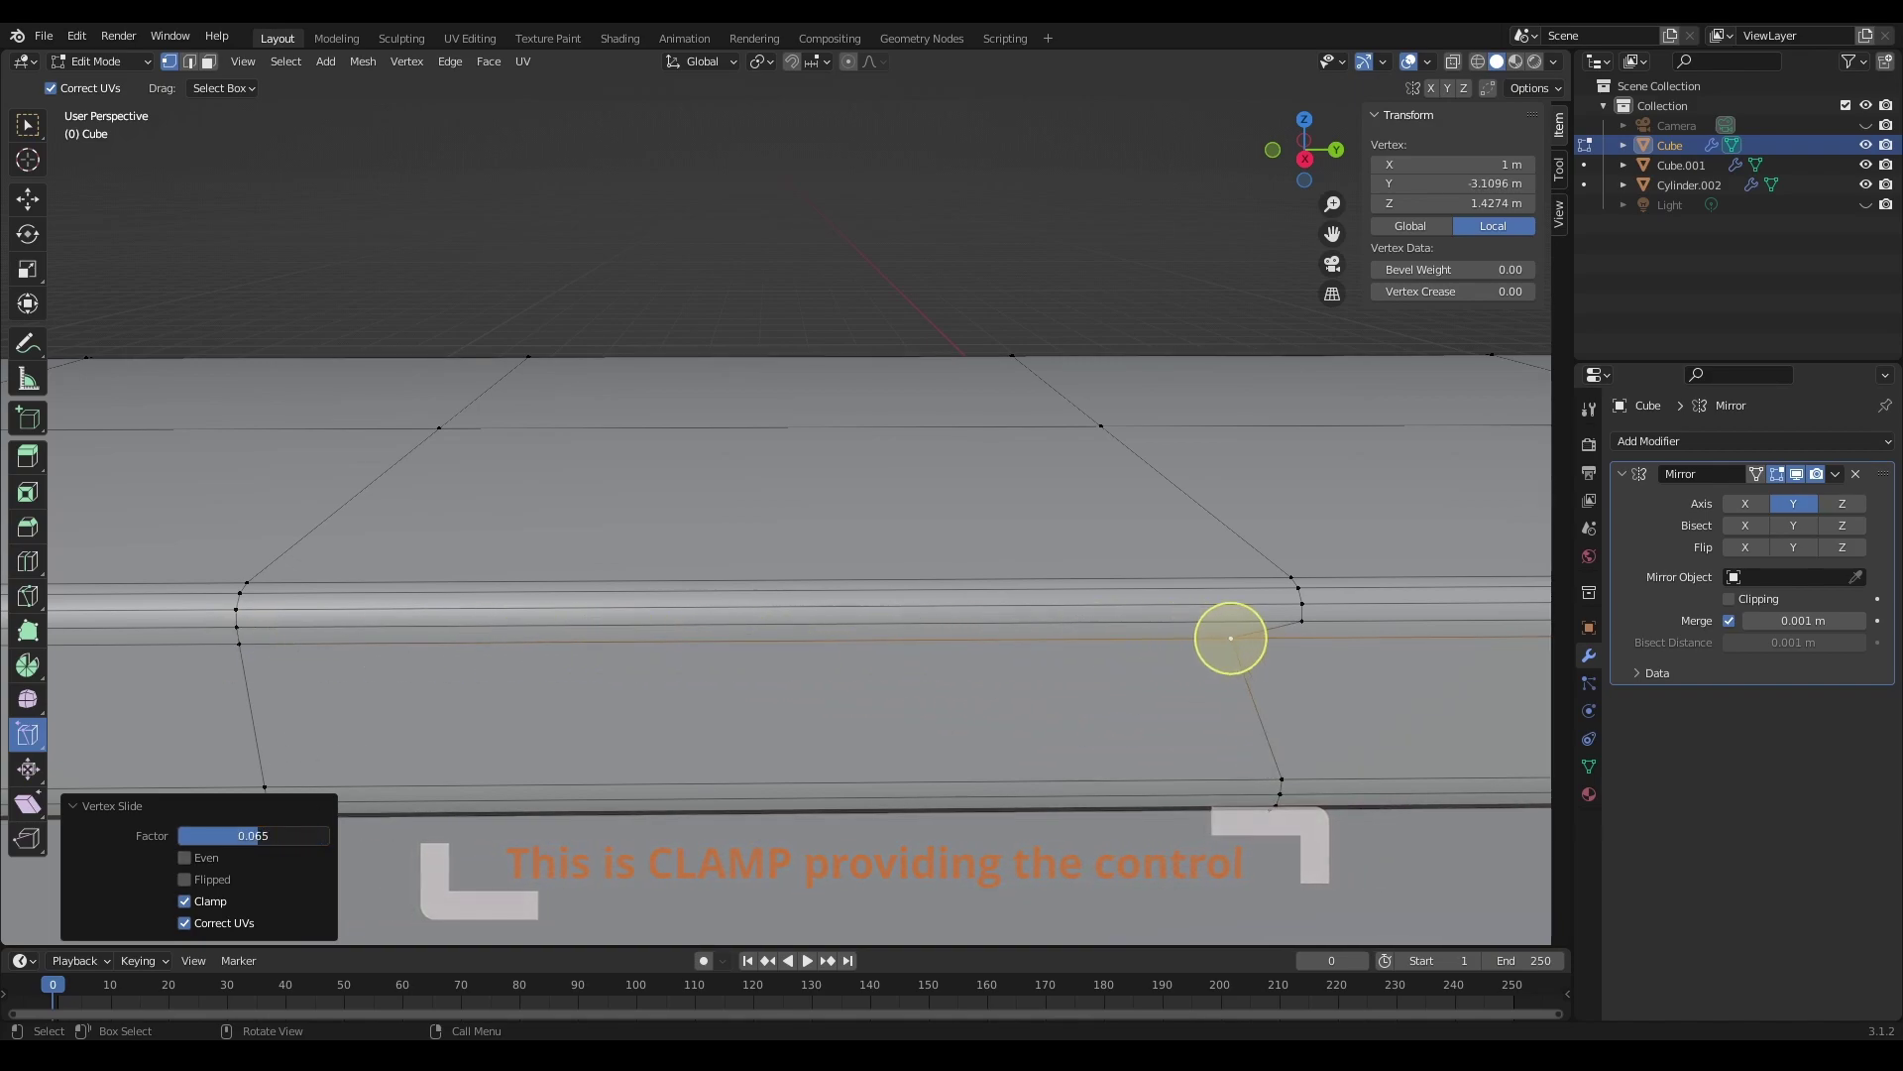
drag(253, 836, 238, 835)
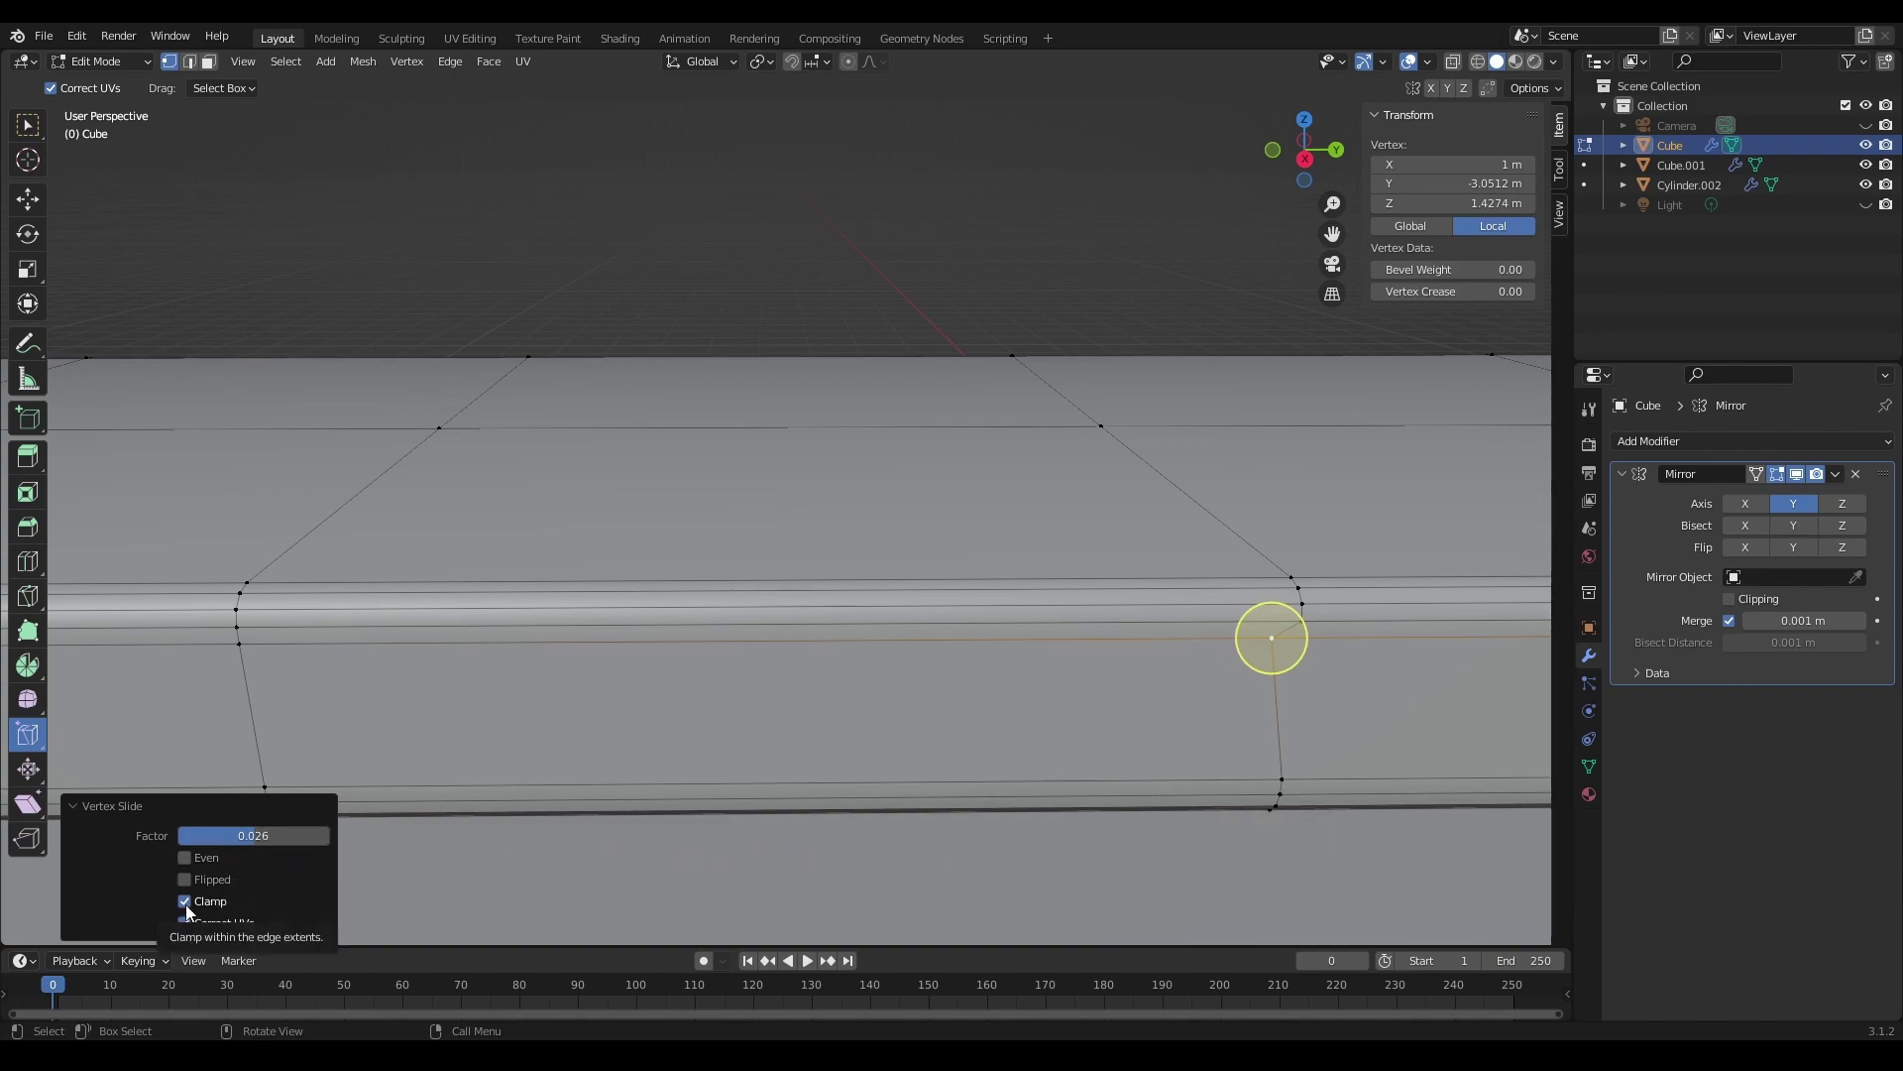
click(185, 857)
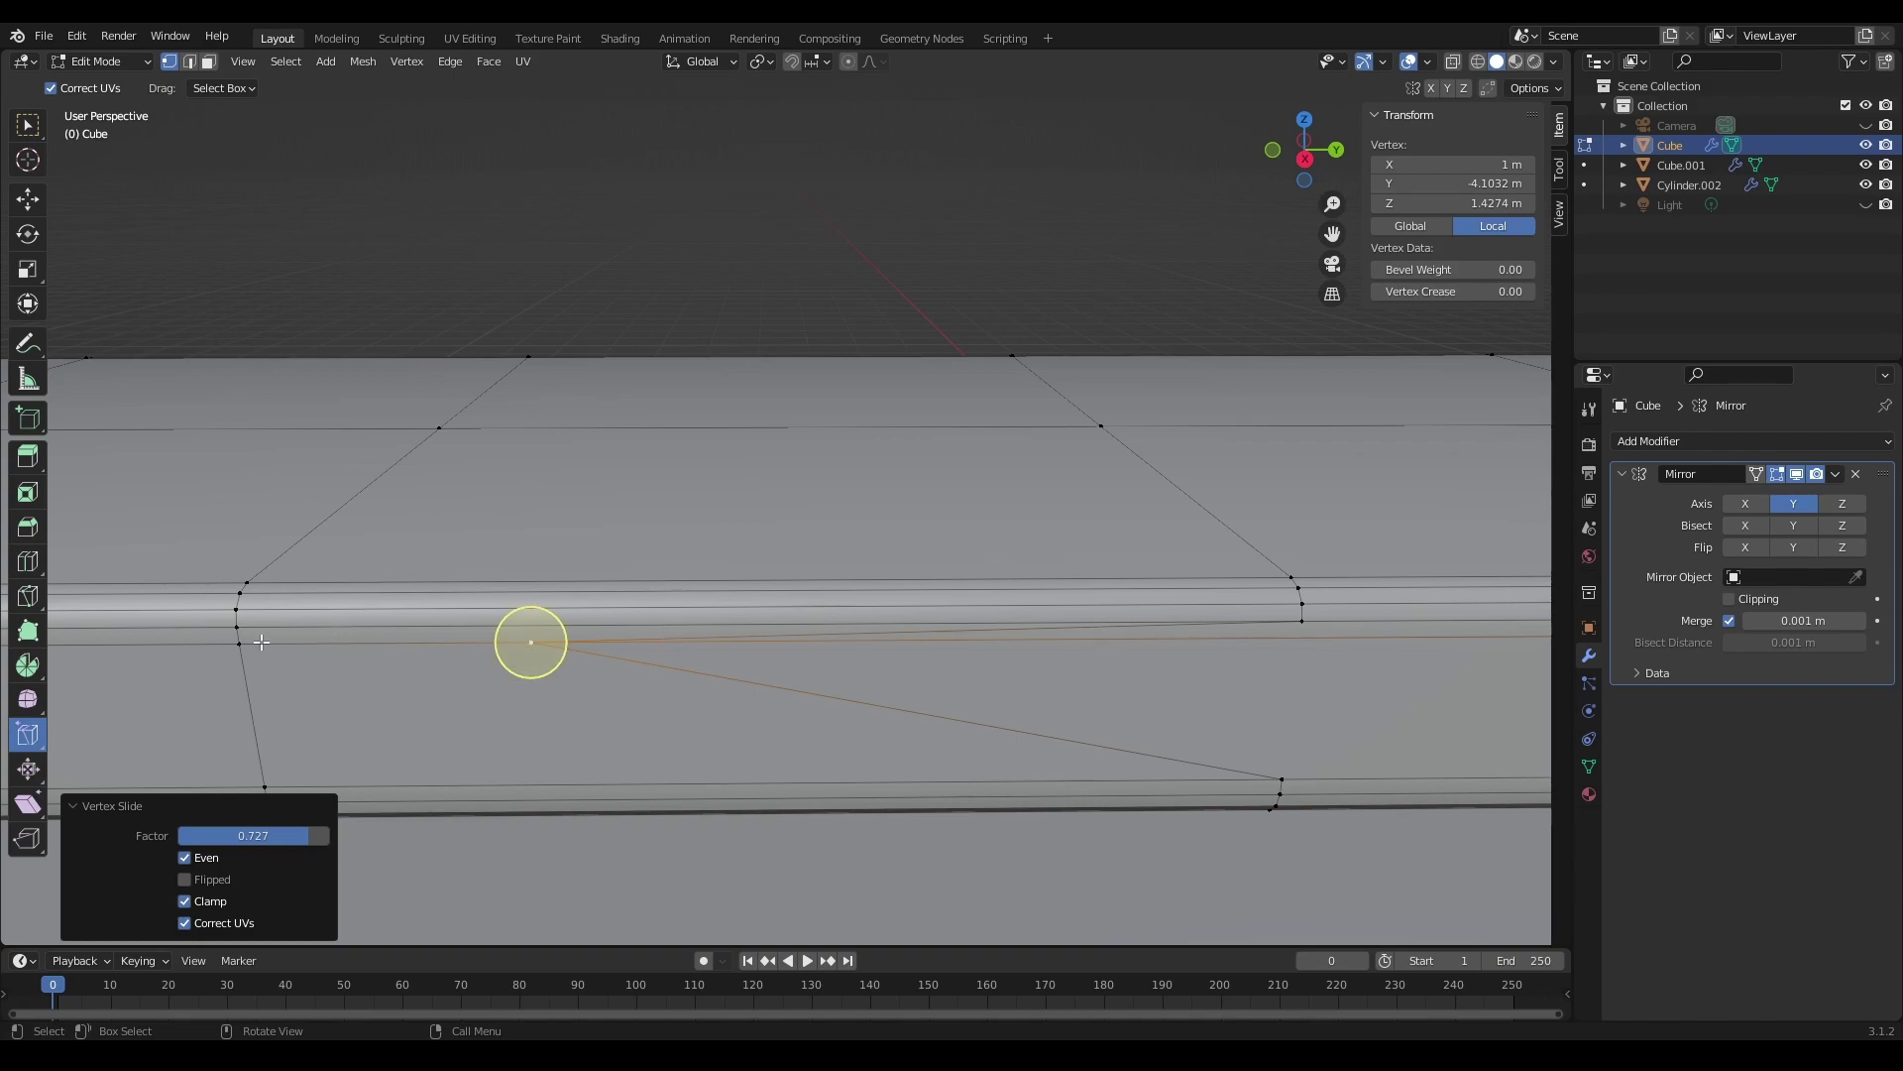
Step: Toggle Flipped on and off, then drag the vertex slide Factor to 0.000
click(191, 879)
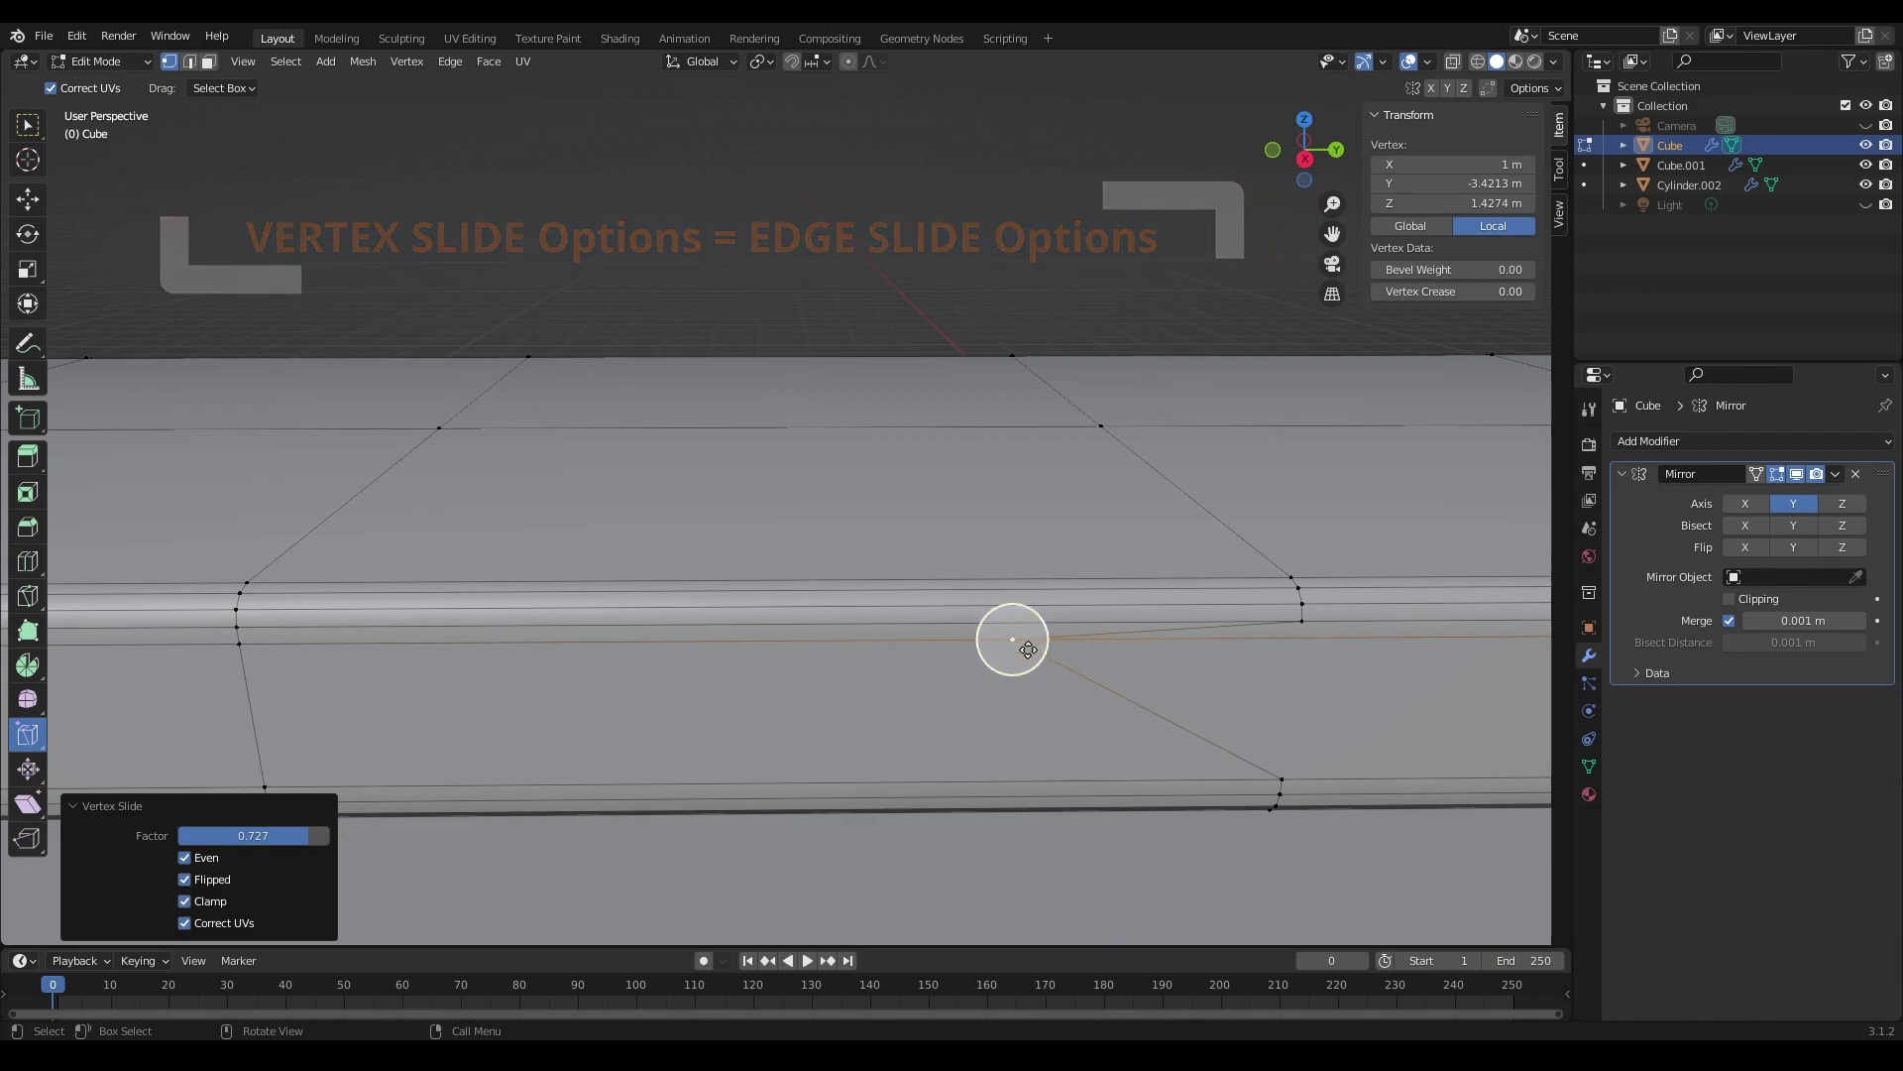
click(186, 879)
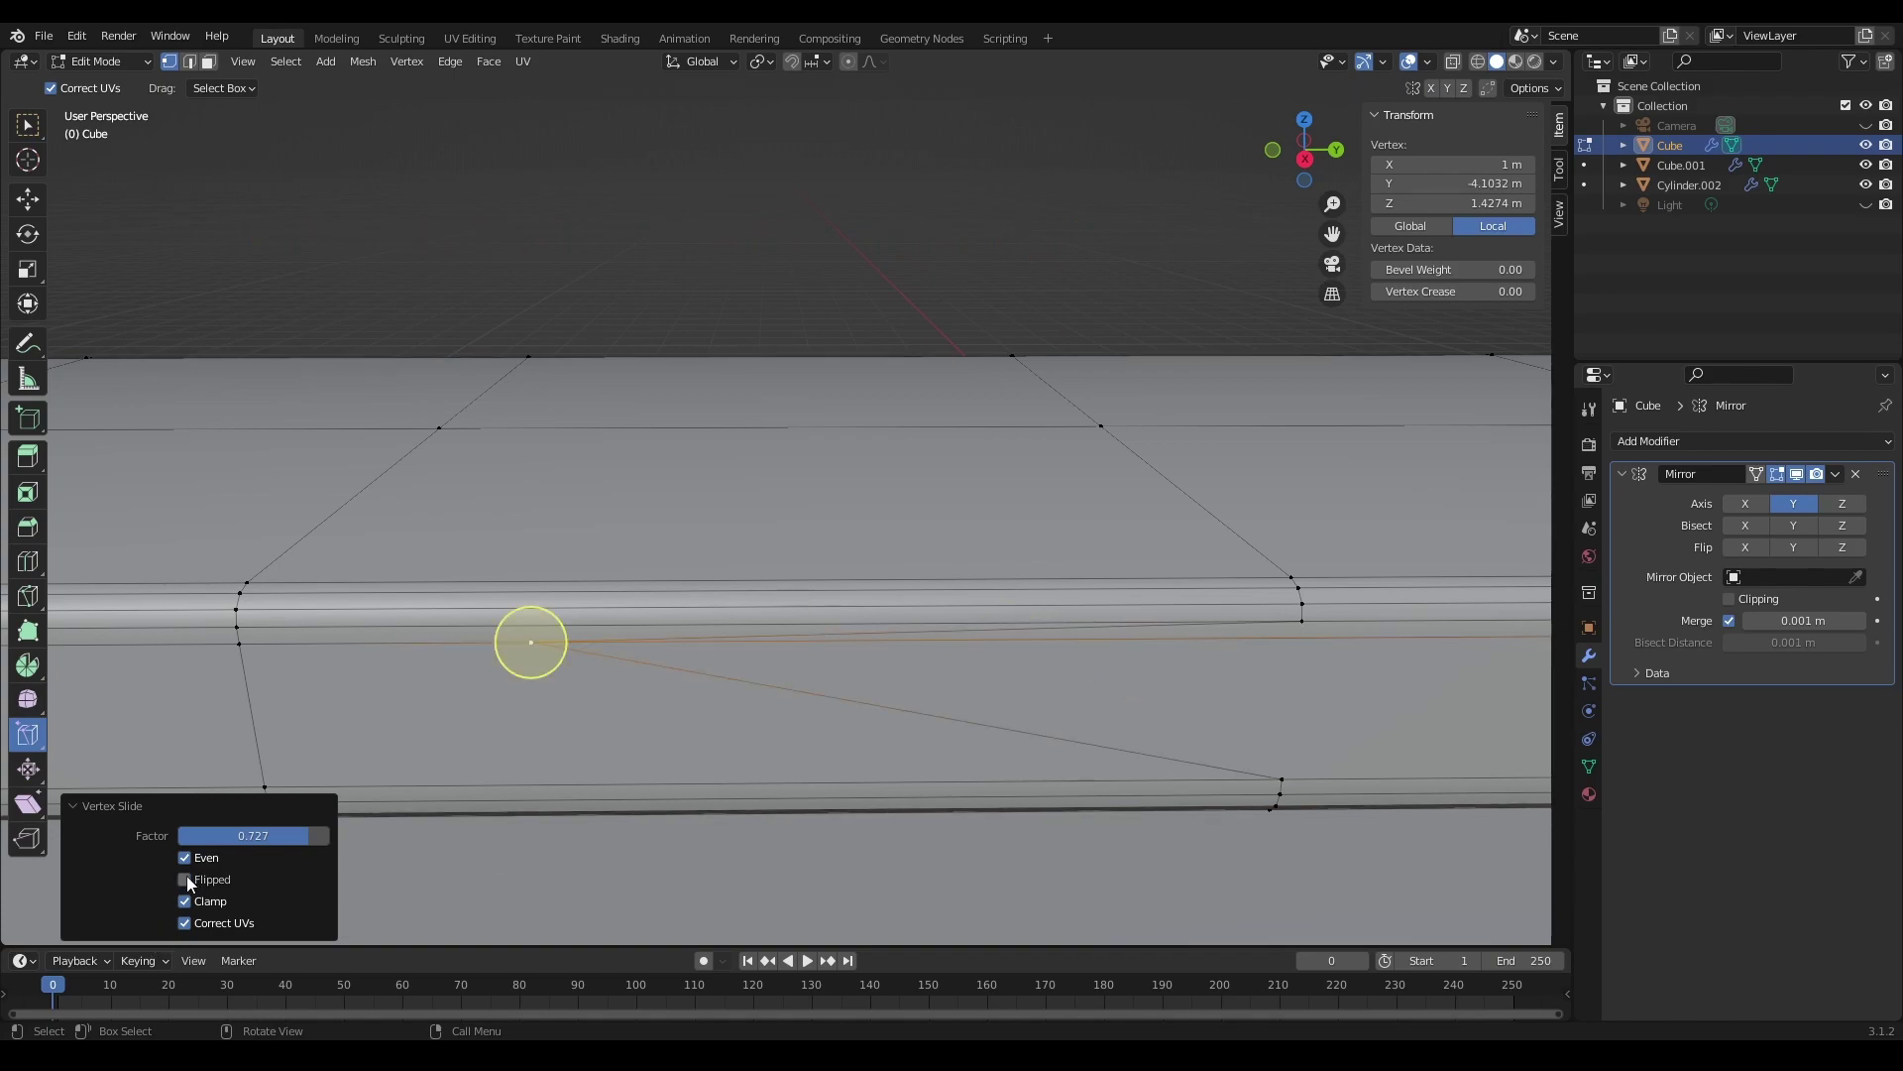
click(185, 878)
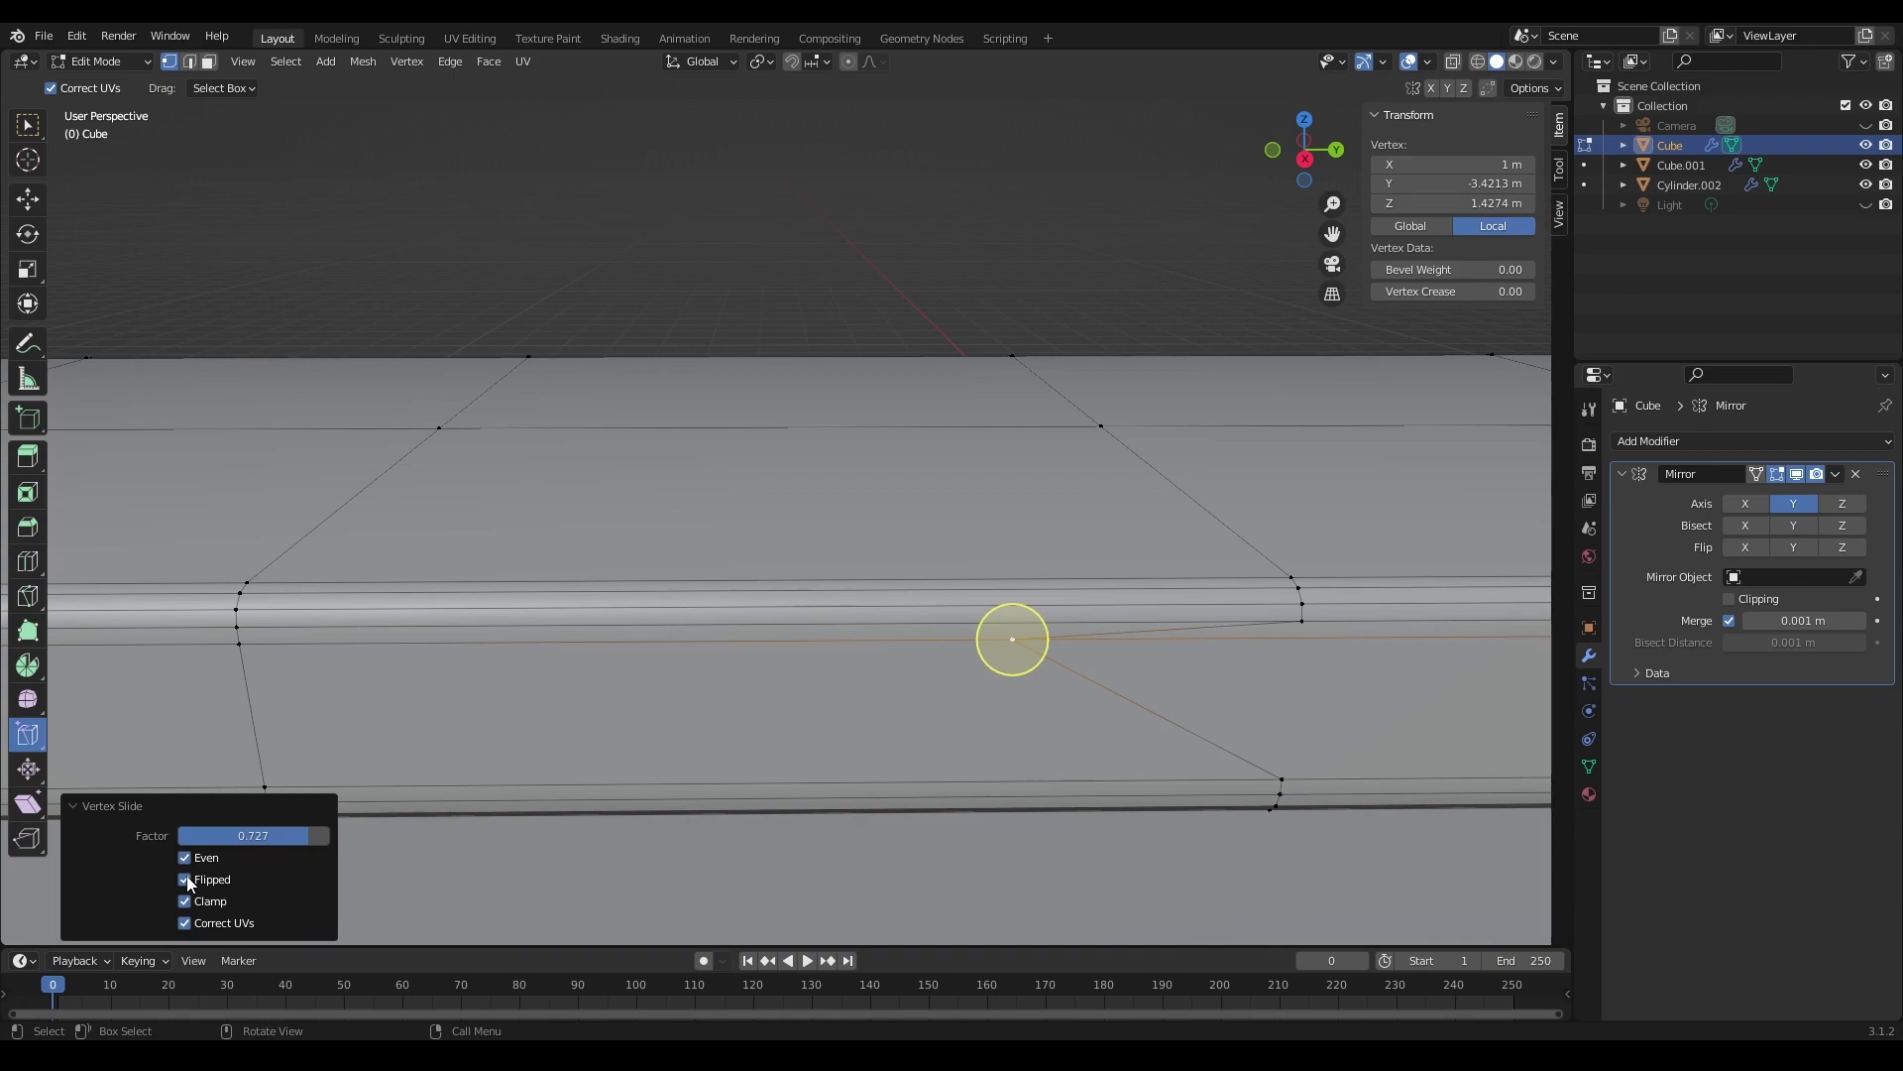
click(185, 879)
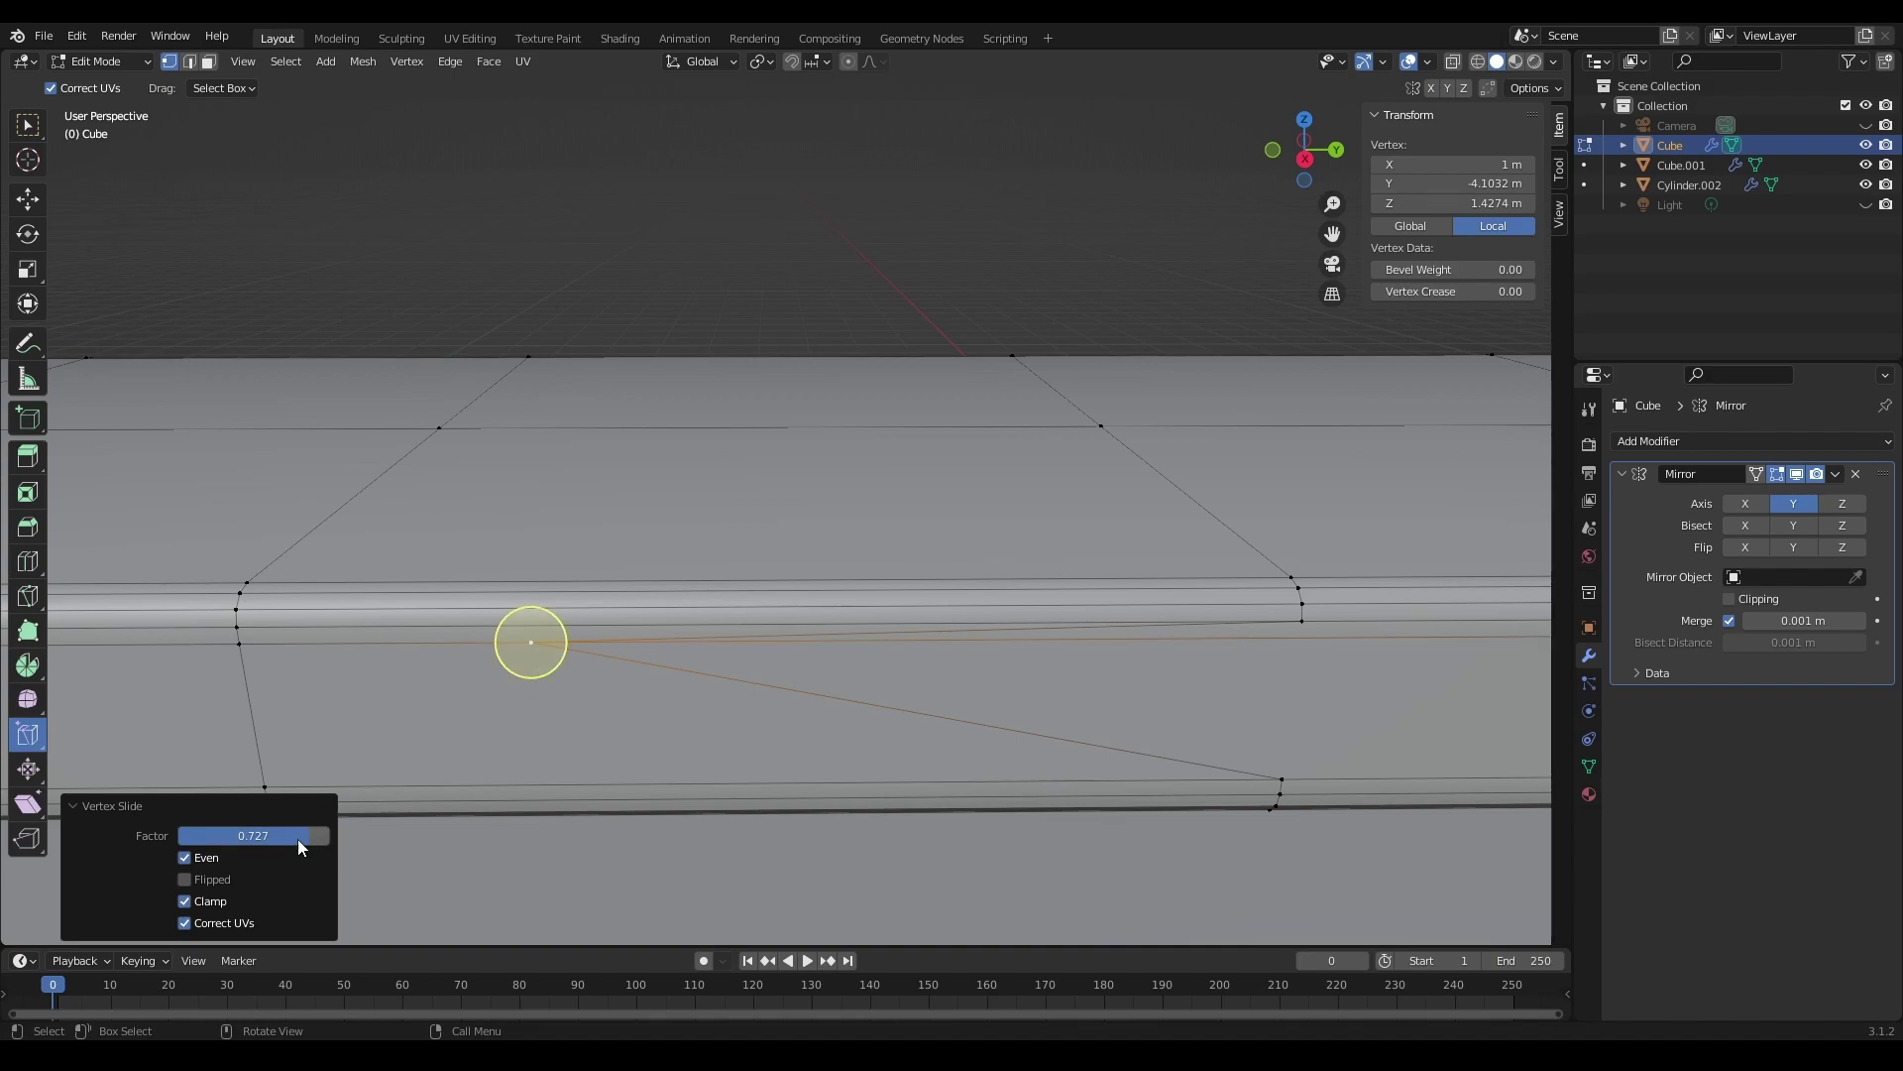
drag(296, 836, 194, 836)
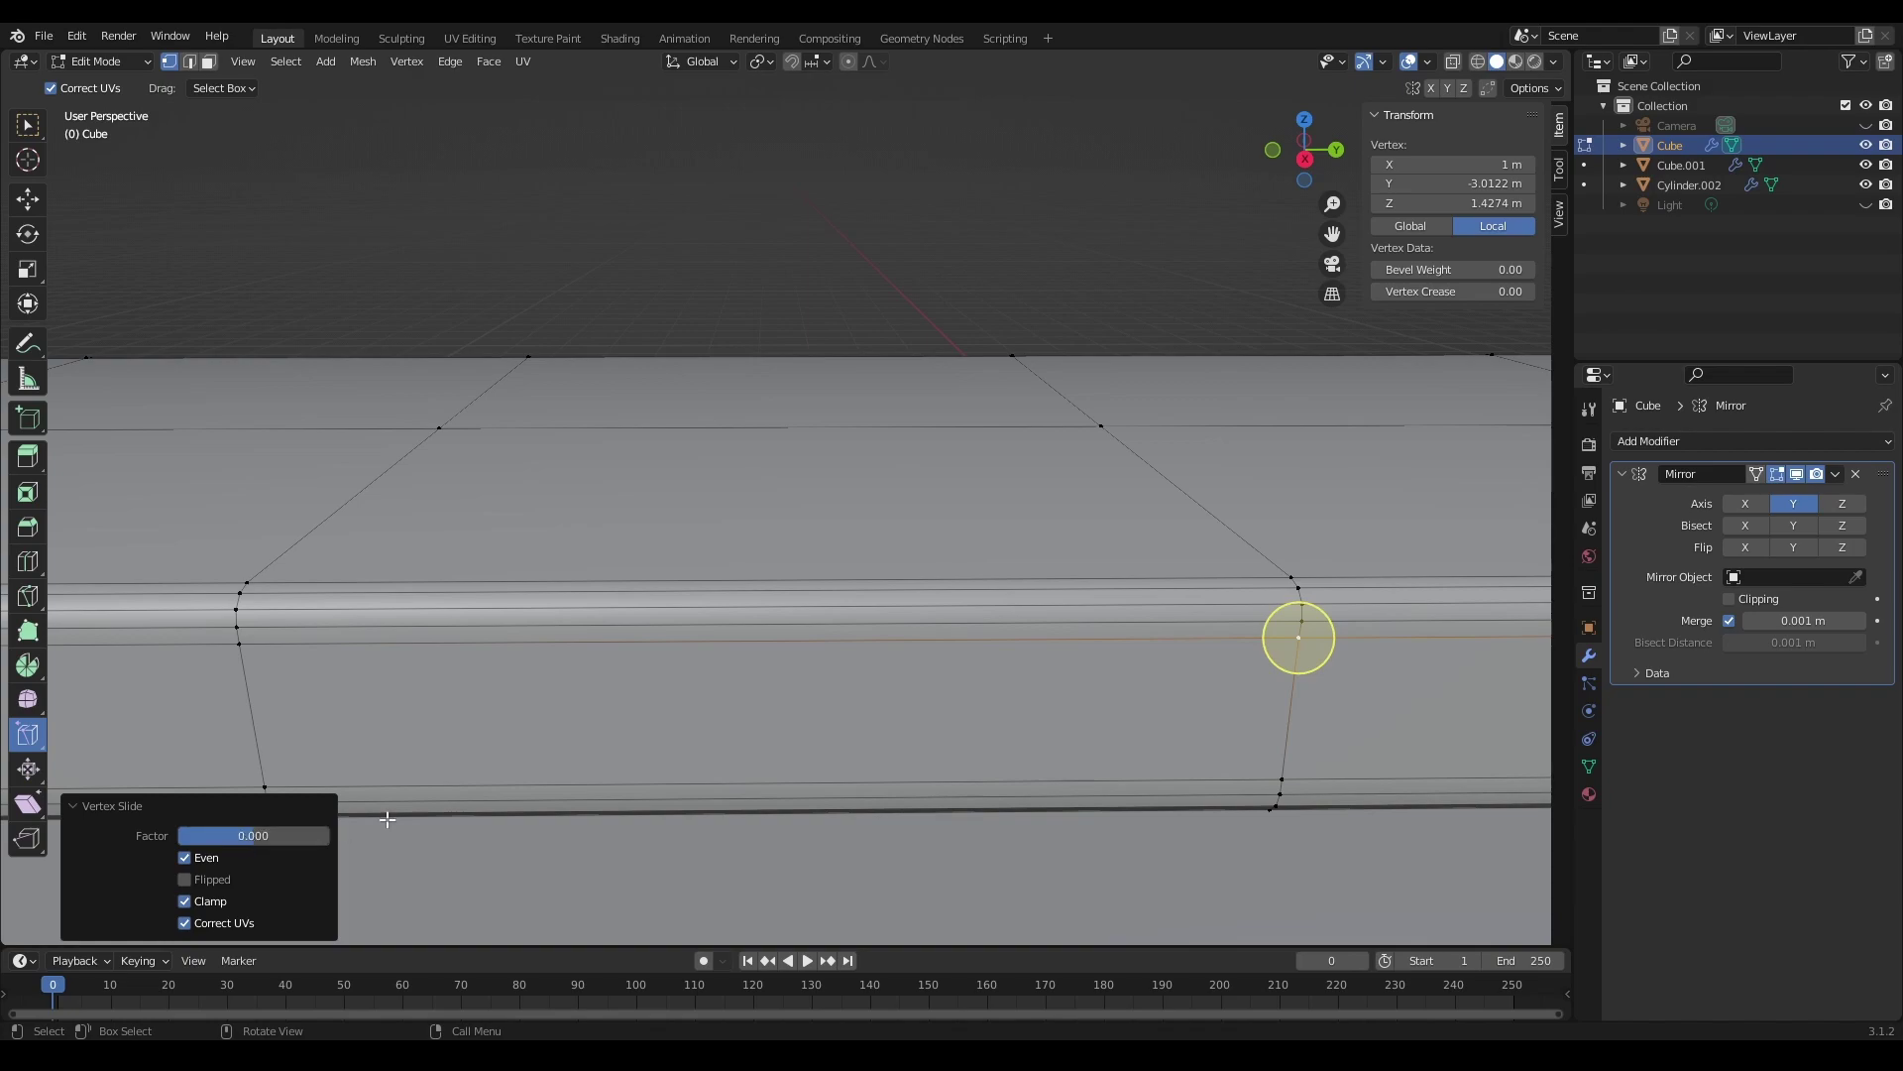